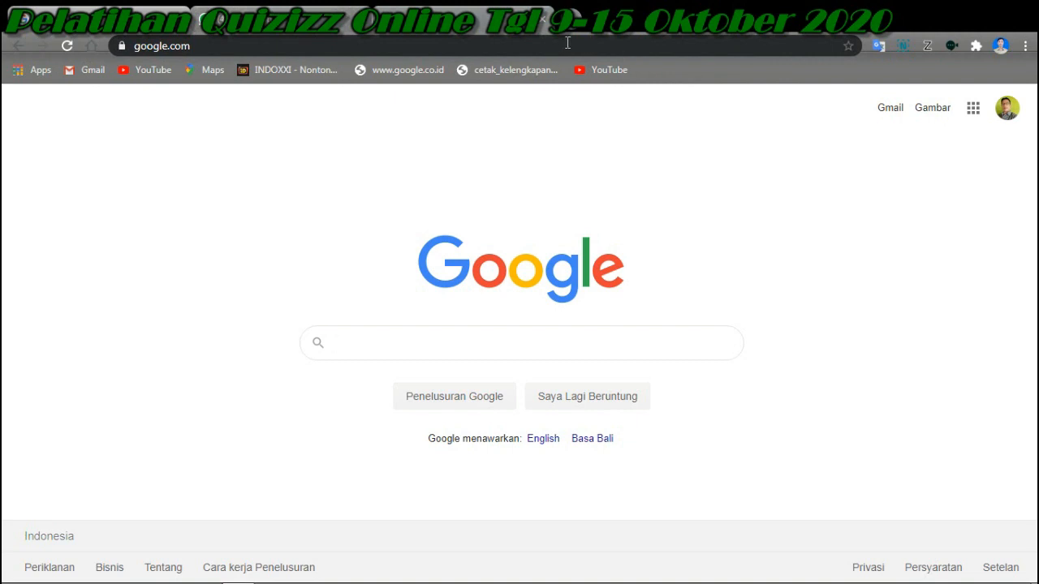
Step: Enter "admin quizizz" as the Google search query
click(358, 350)
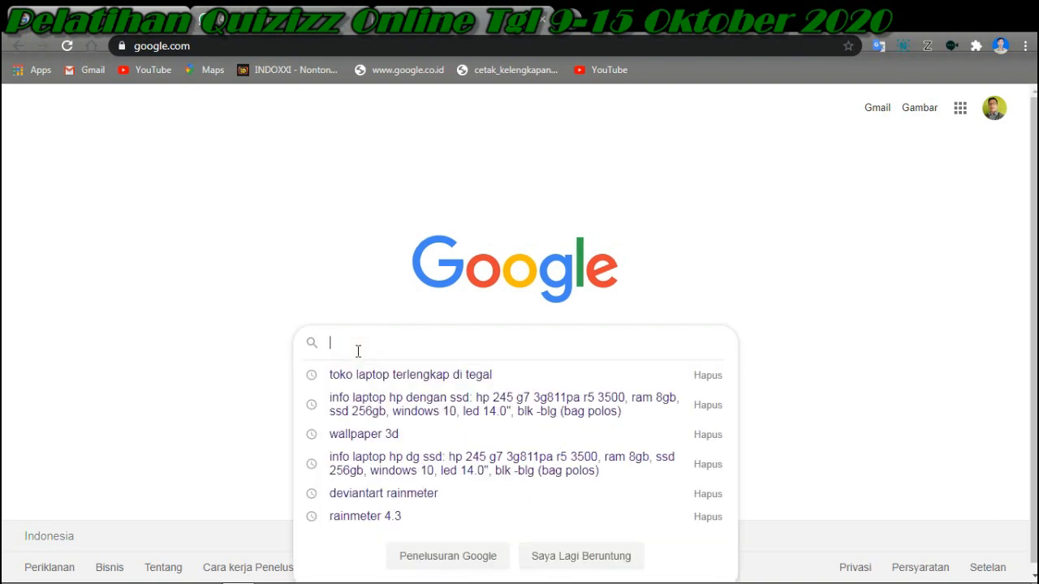
text(ad)
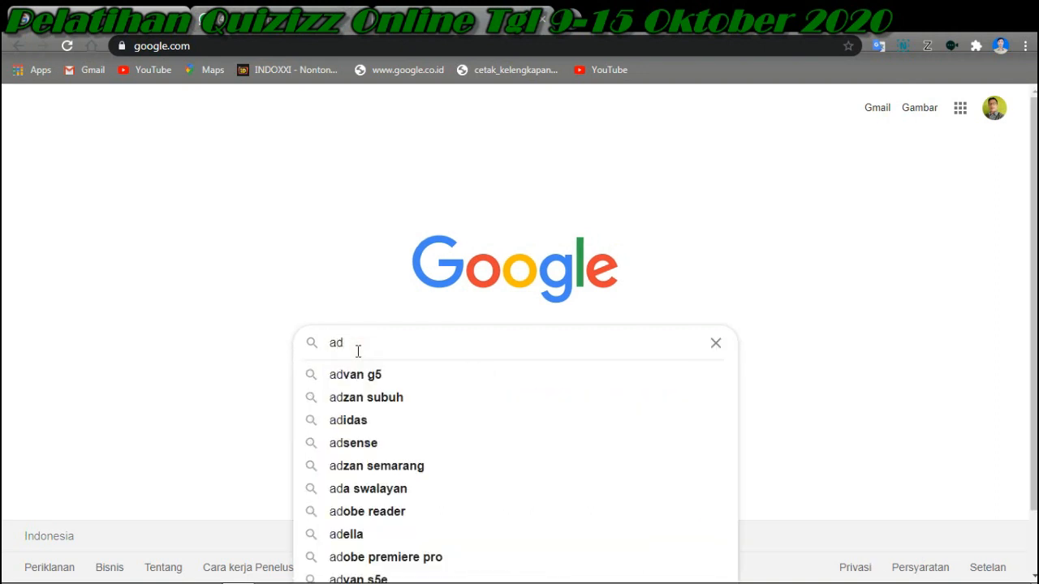
text(min)
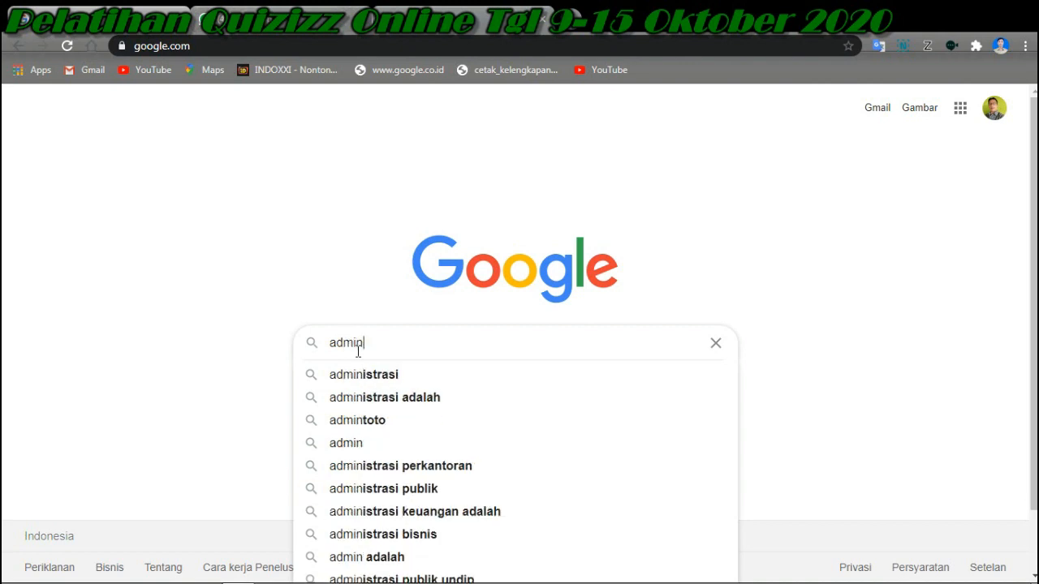
text( qui)
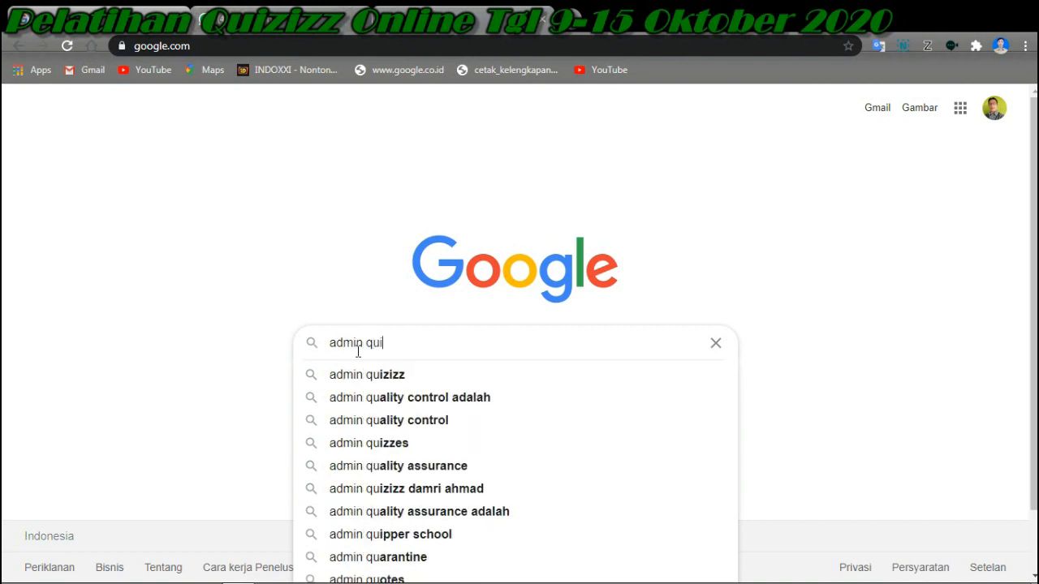
text(zizz)
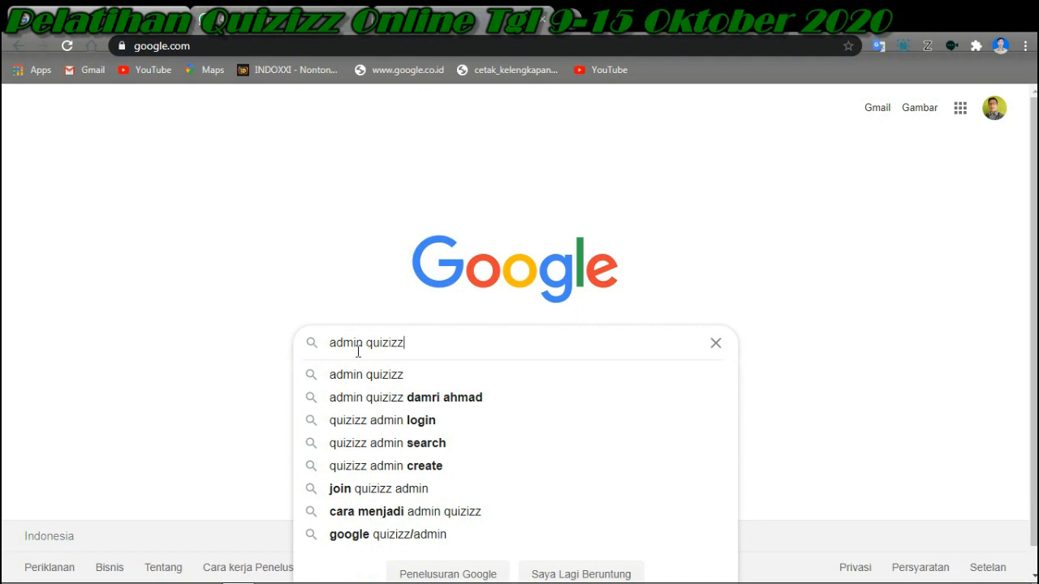
Step: Check which Google account the browser profile is signed in with, and close the profile details again
click(999, 46)
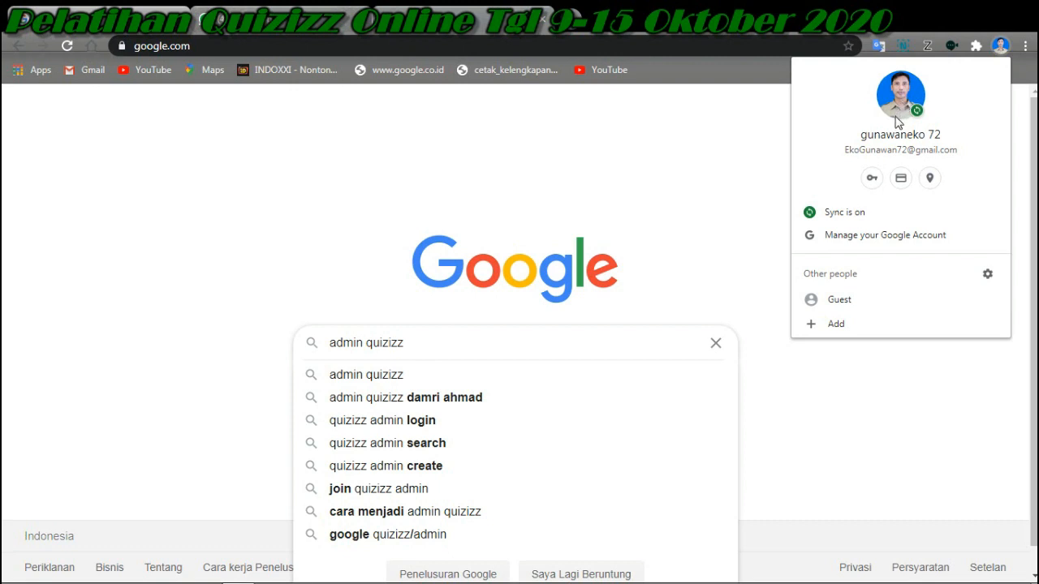
click(777, 138)
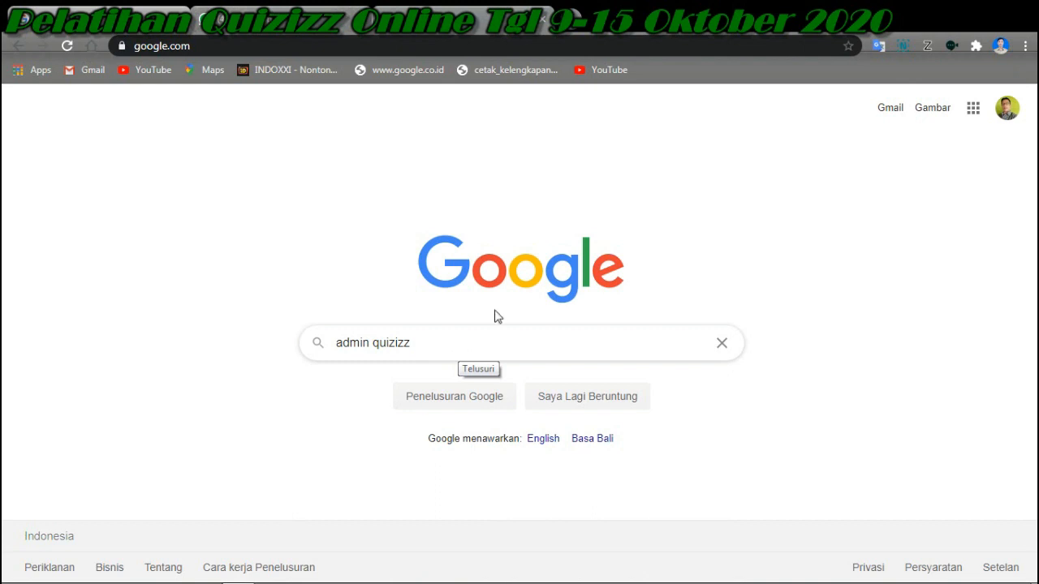
click(1000, 46)
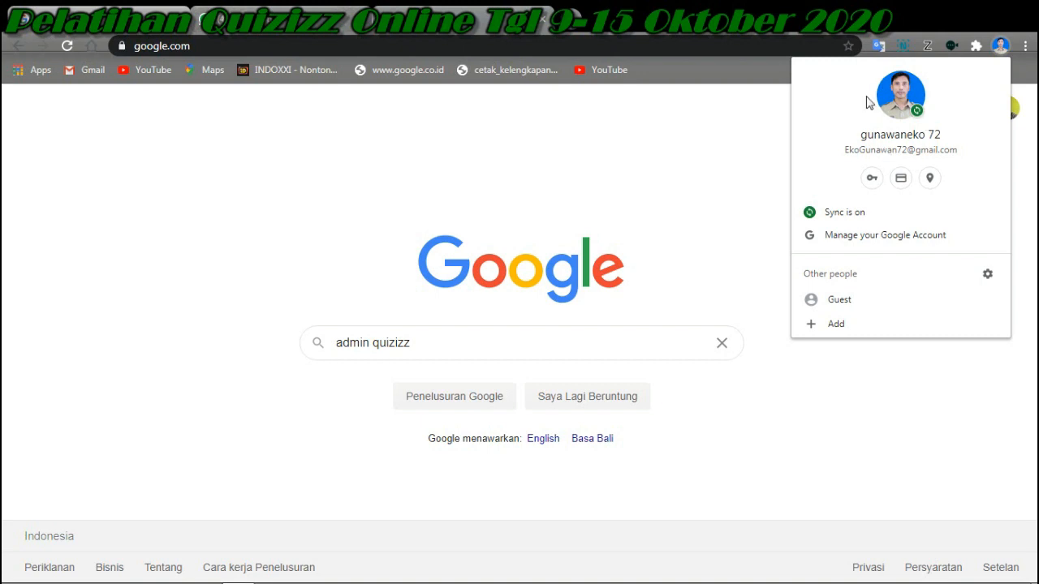
click(756, 149)
Step: Run the "admin quizizz" search and open the "Admin | Other Quiz - Quizizz" result
click(442, 348)
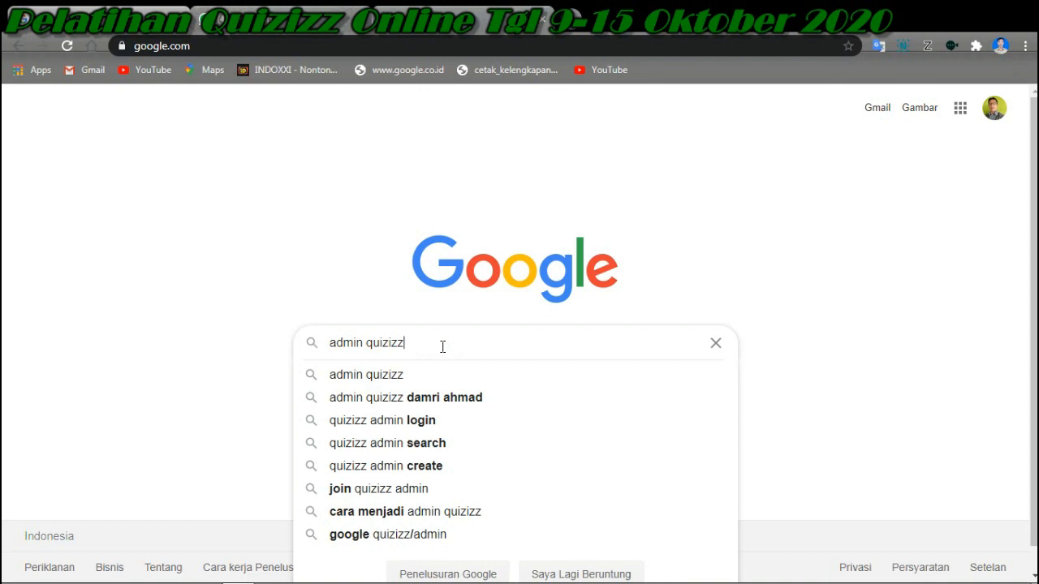
key(Return)
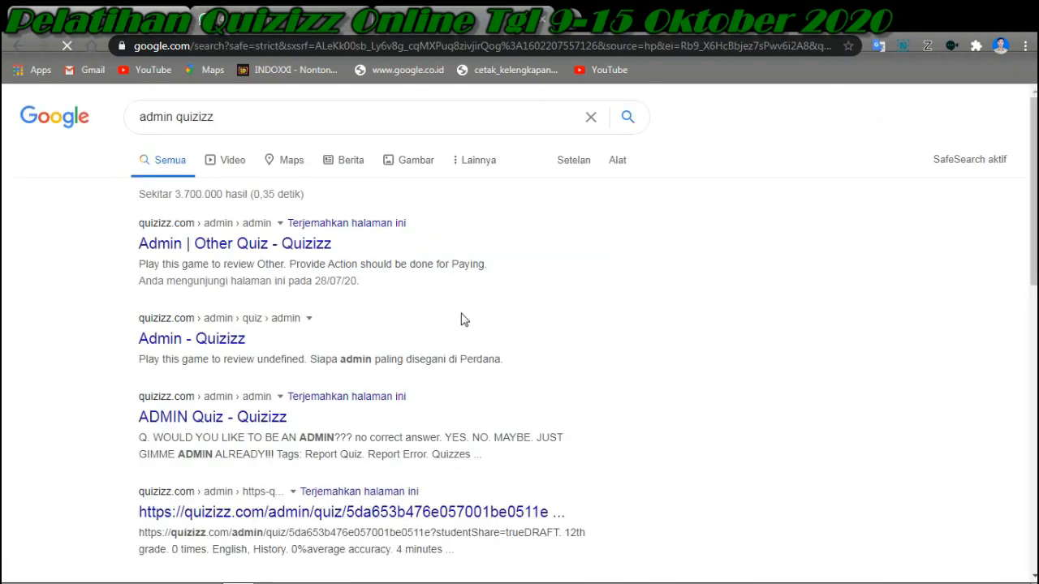
click(190, 257)
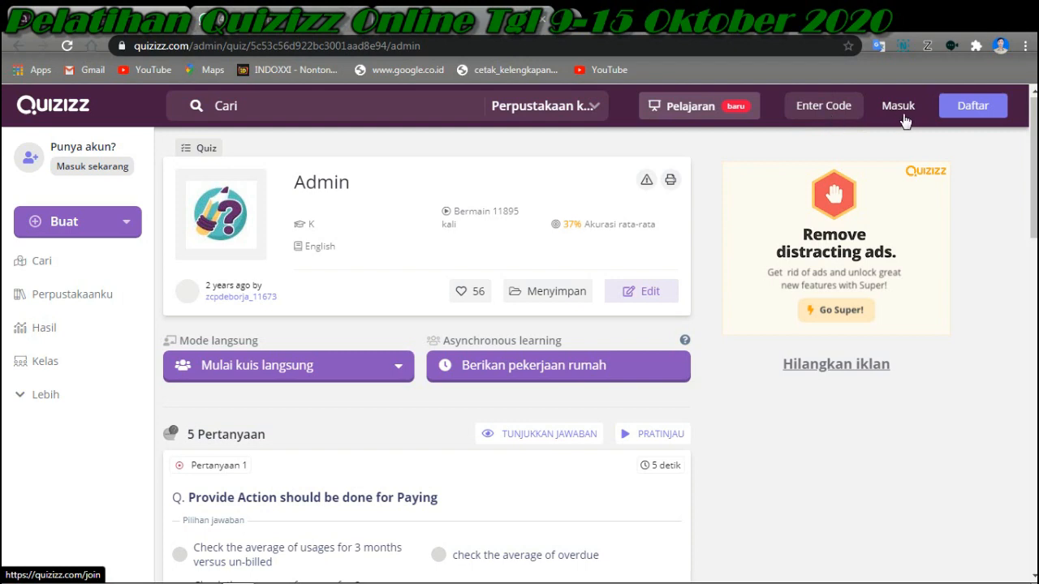
Step: Check the browser profile's account and log in to Quizizz with that same Google account
click(1001, 47)
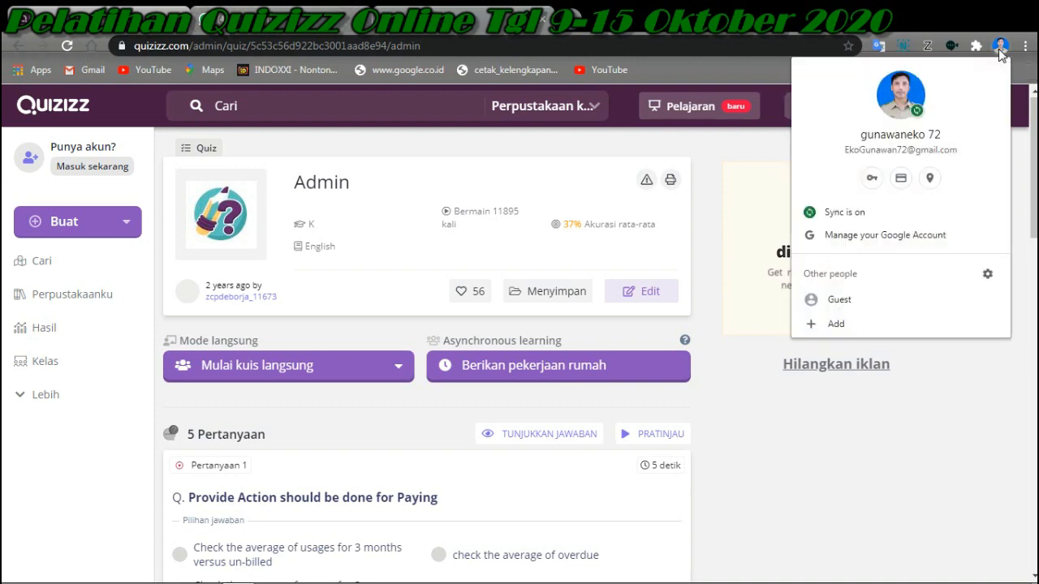
click(885, 17)
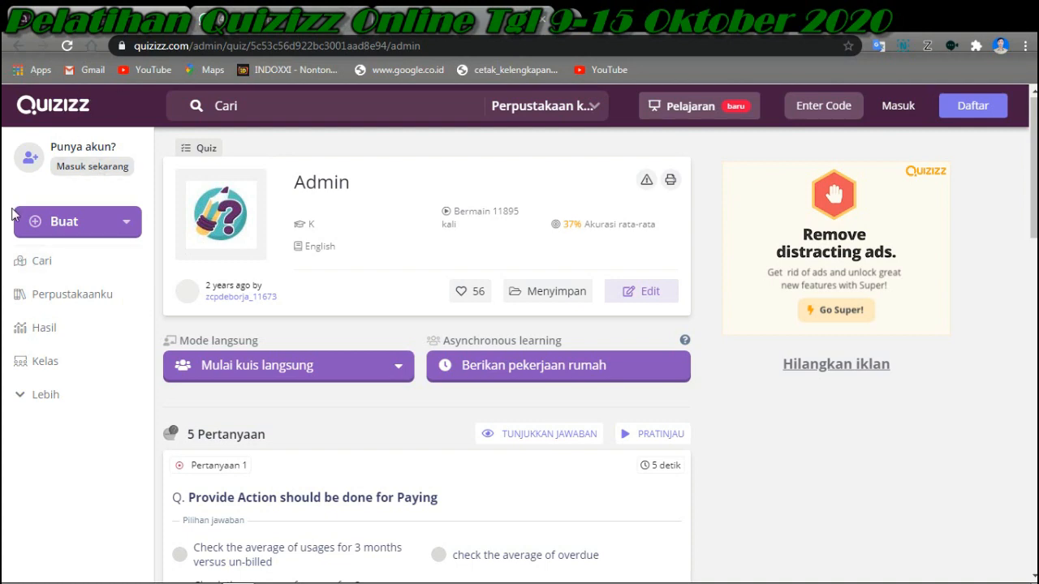
click(78, 170)
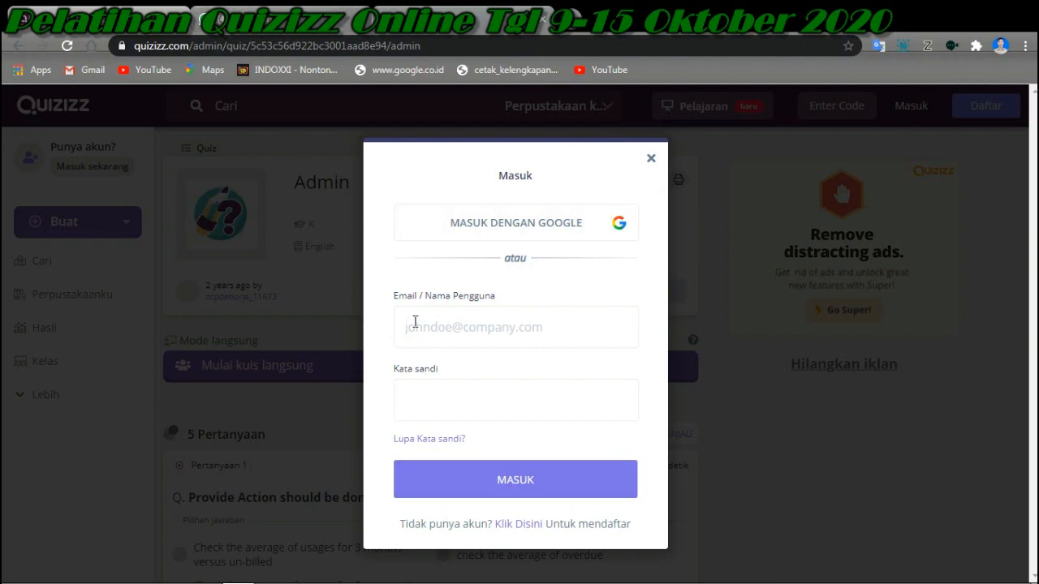
click(487, 333)
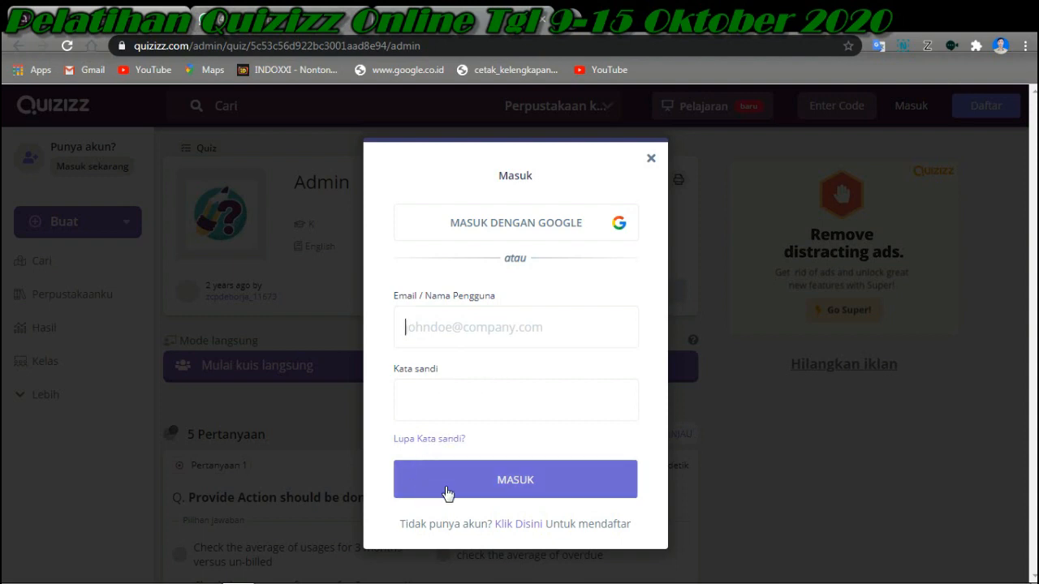
click(480, 235)
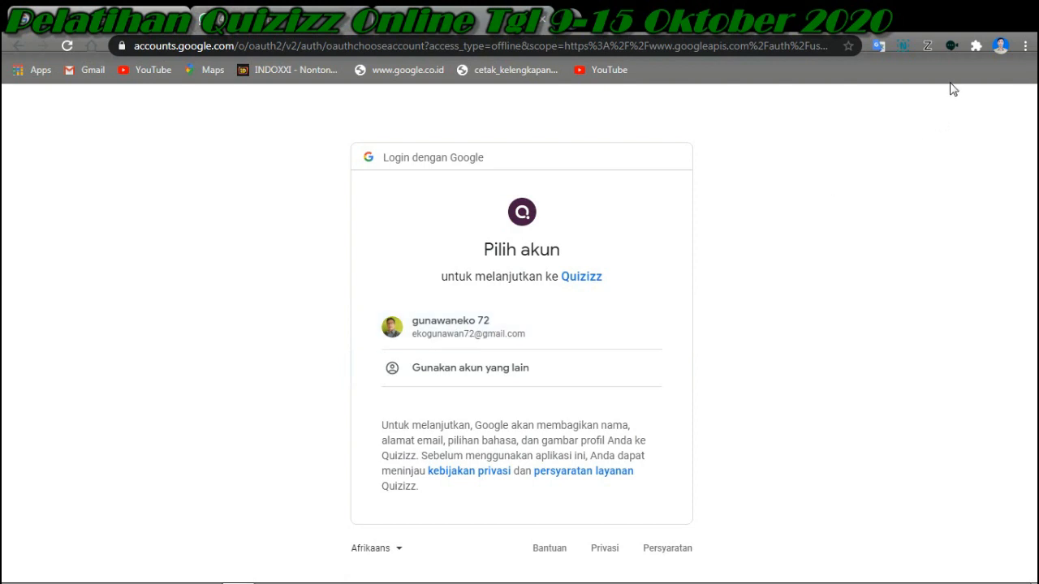
click(443, 334)
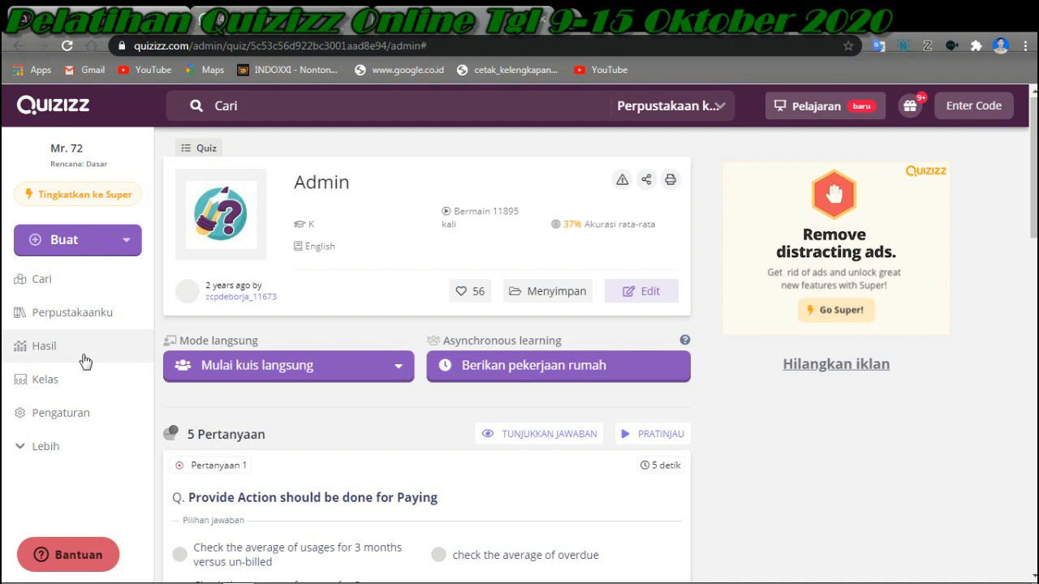
Step: Create a new quiz named "Sistem reproduksi manusia kelas 9" with Biologi as its subject
click(101, 242)
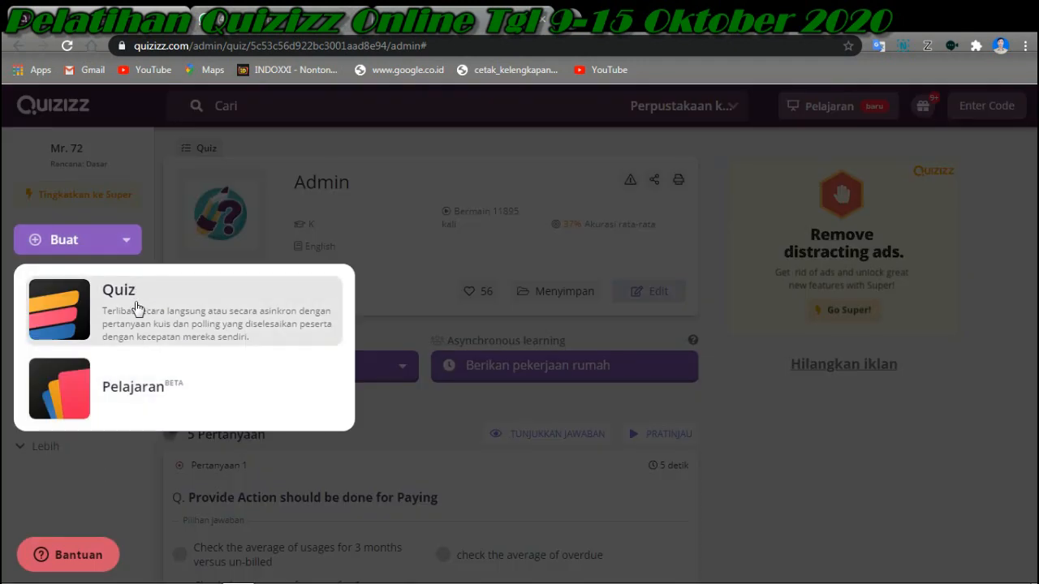
click(136, 308)
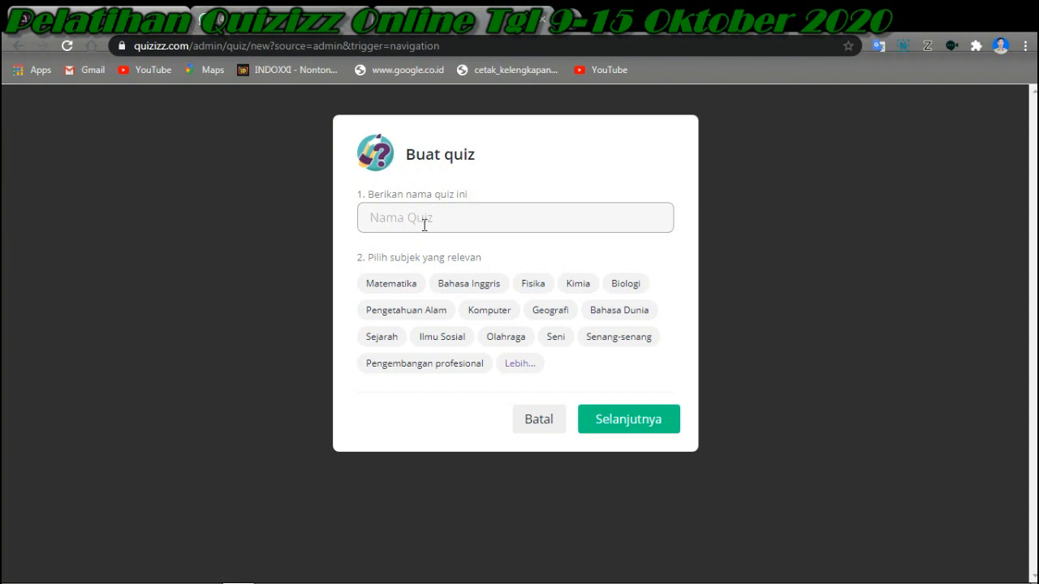
text(Sistem reproduksi manusia)
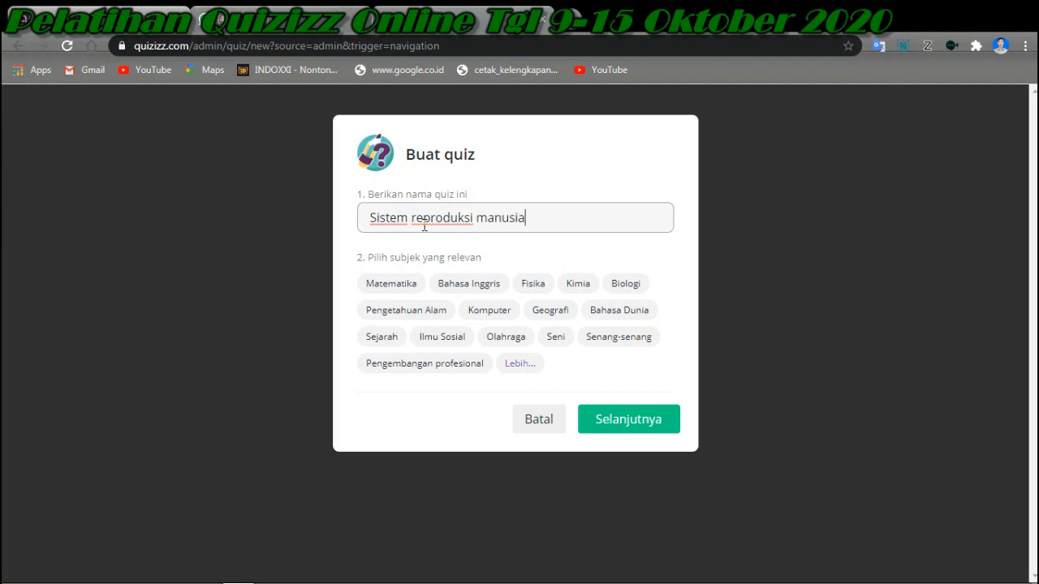
text( kelas 9)
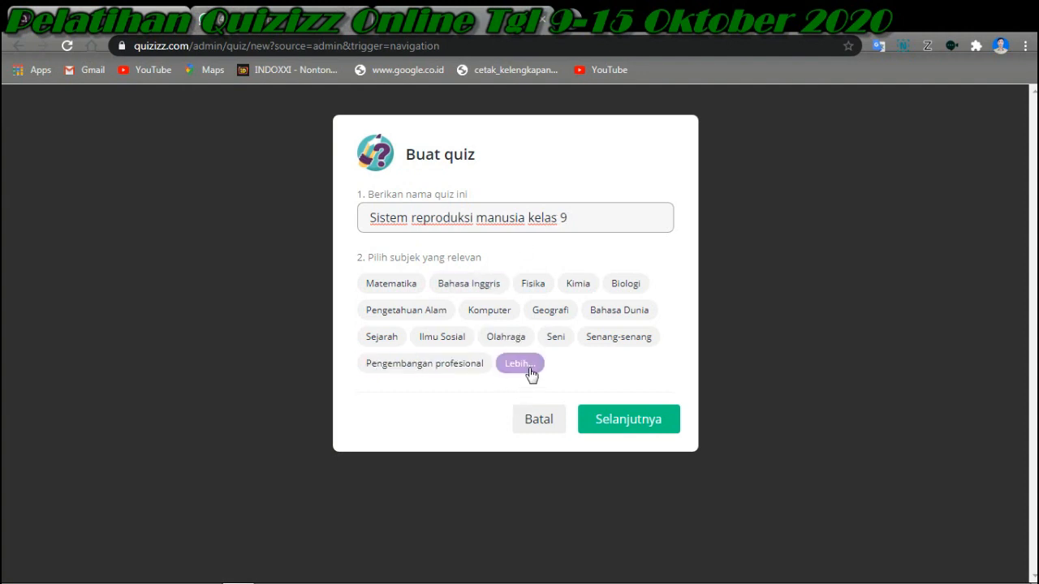
click(626, 288)
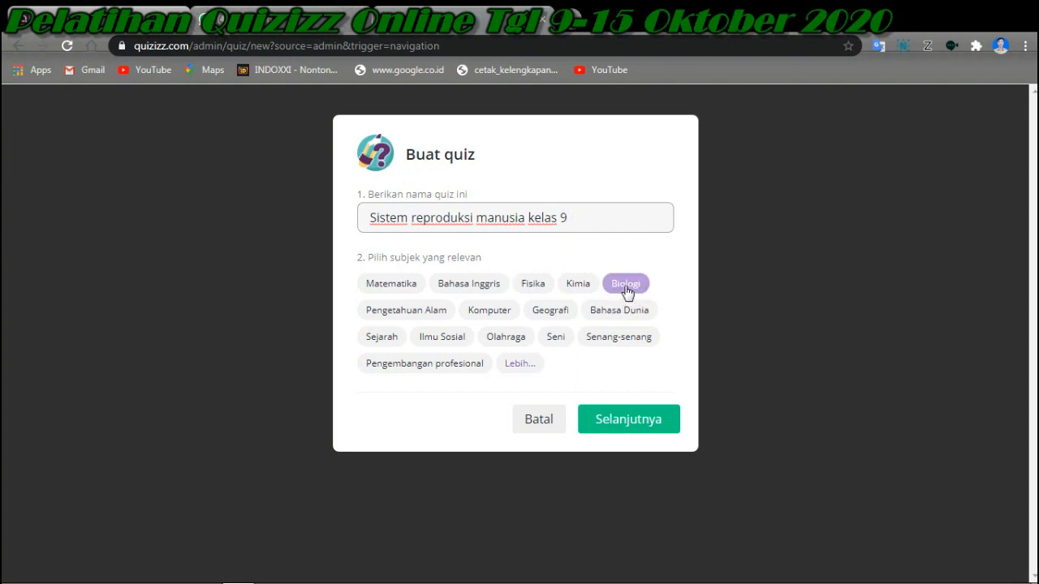
click(631, 427)
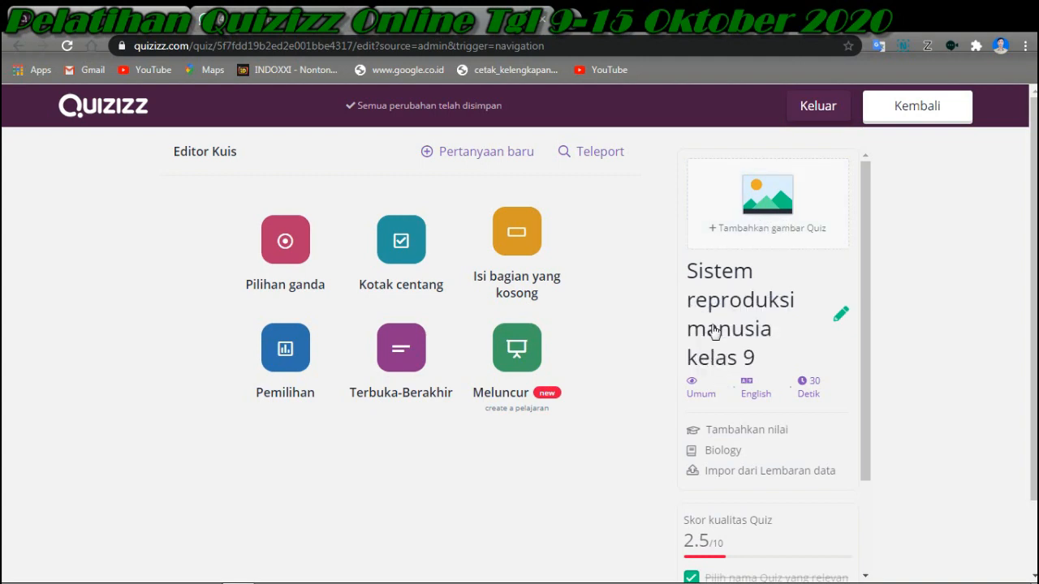
Step: Search the web in a new tab for "gambar organ reproduiksi manusia" and switch to the image results
click(577, 12)
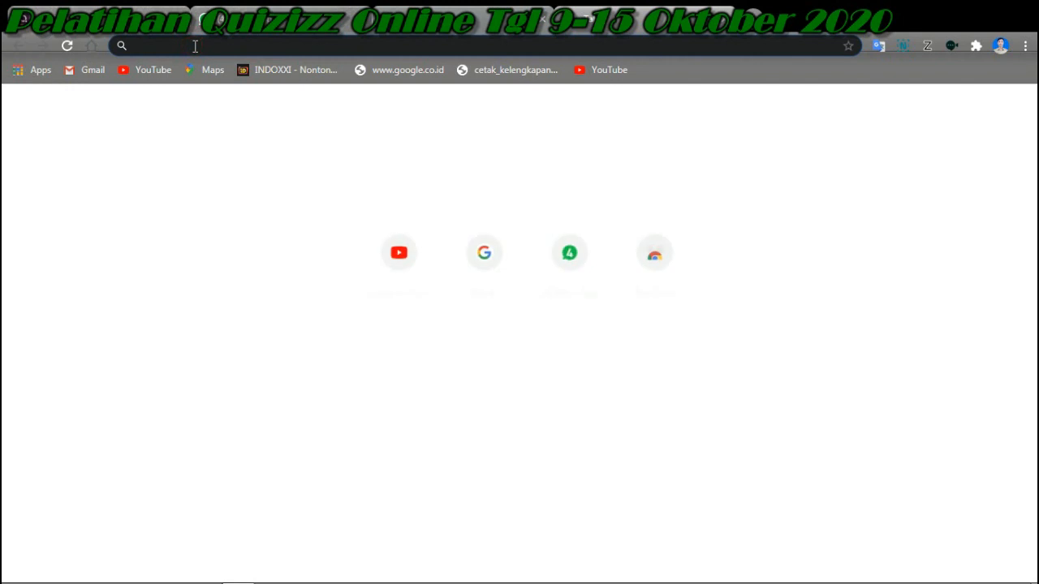
text(gambar)
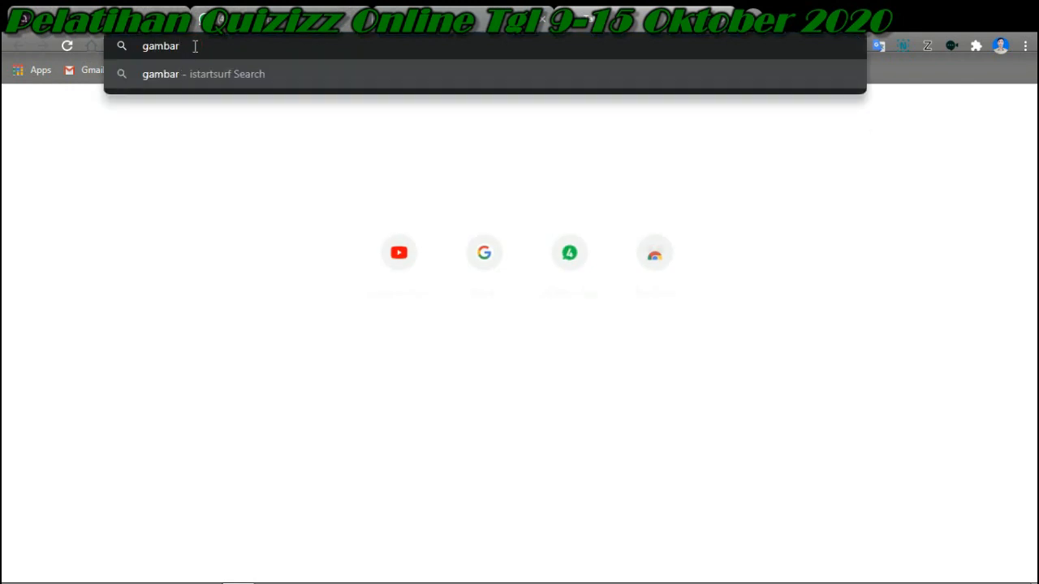
text( orga)
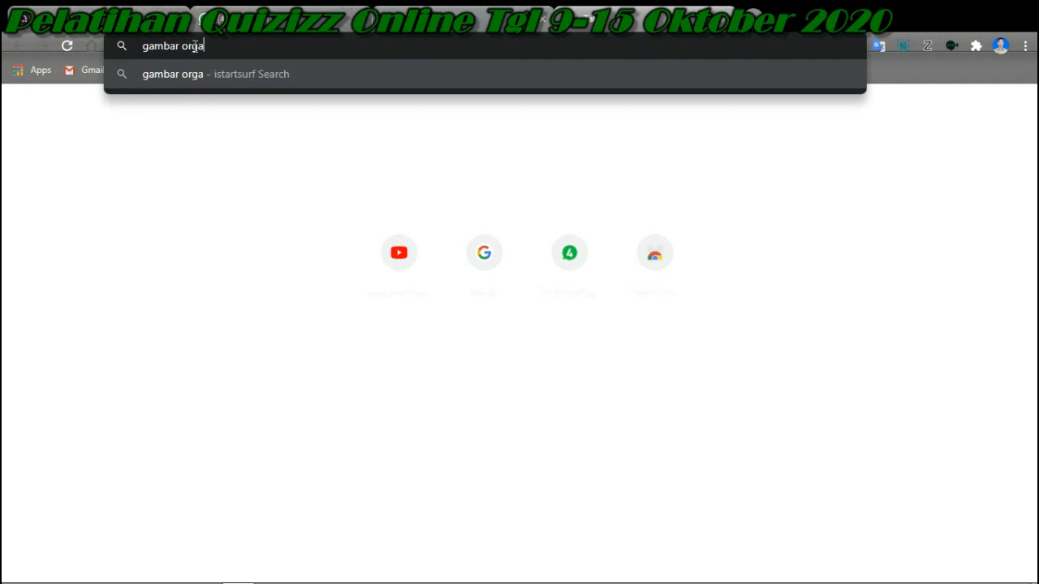
text(n rep[)
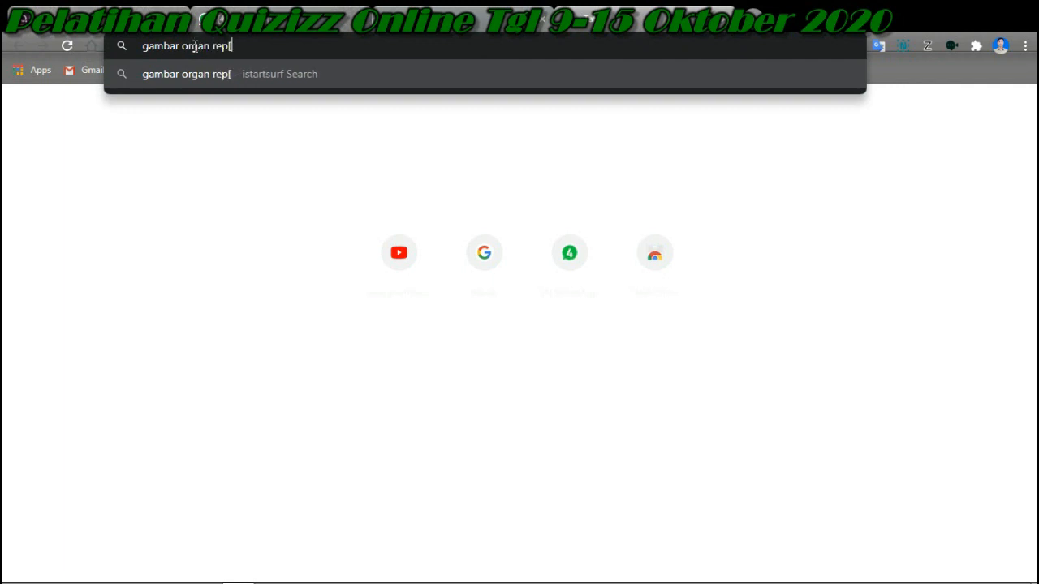
key(BackSpace)
text(roduiksi manu)
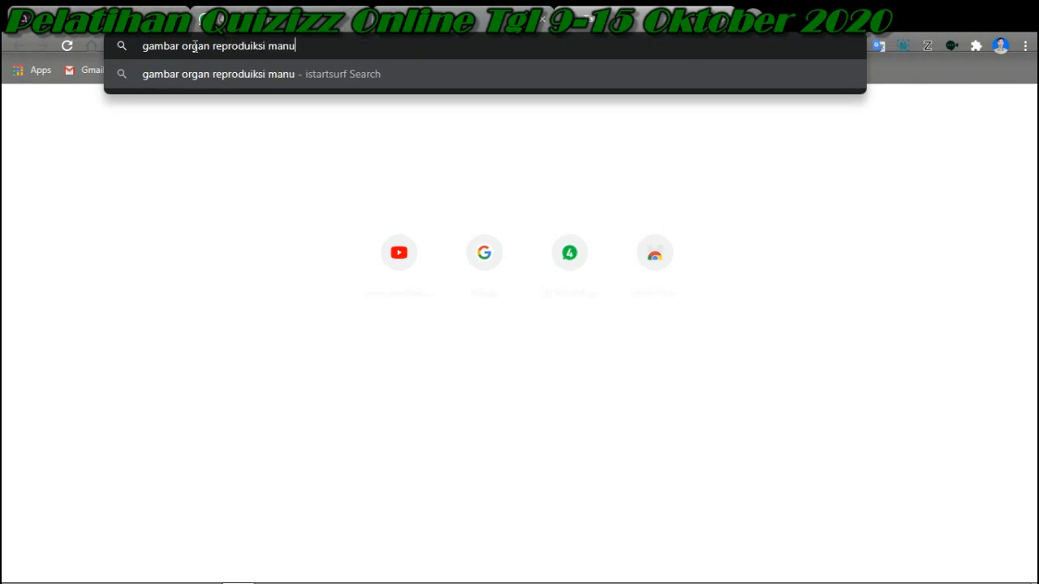
text(sia)
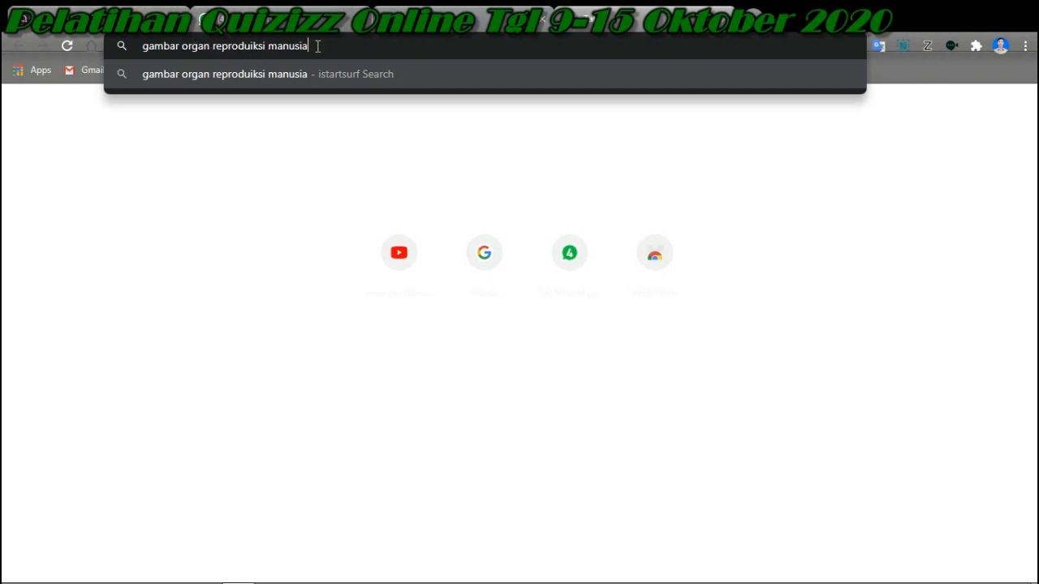
key(Return)
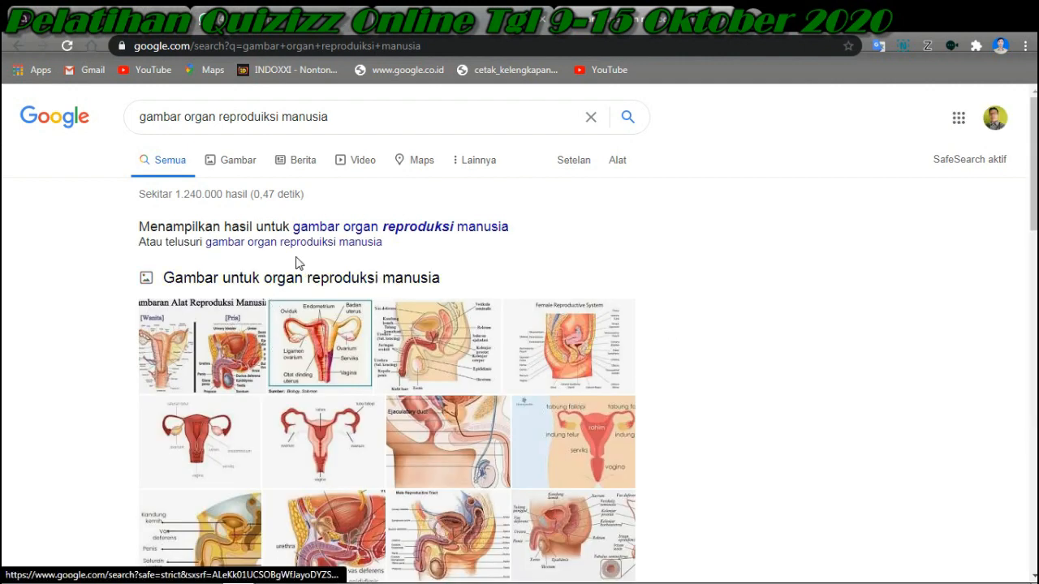
click(251, 160)
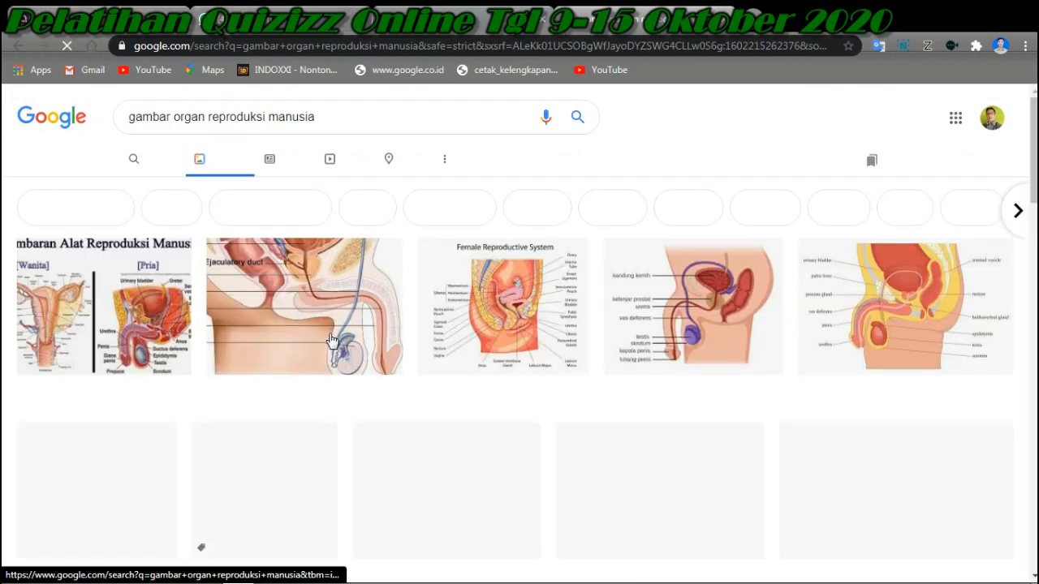
Step: Browse the image results and open the preview of the hellosehat.com female reproductive organ diagram
scroll(650, 438, down, 3)
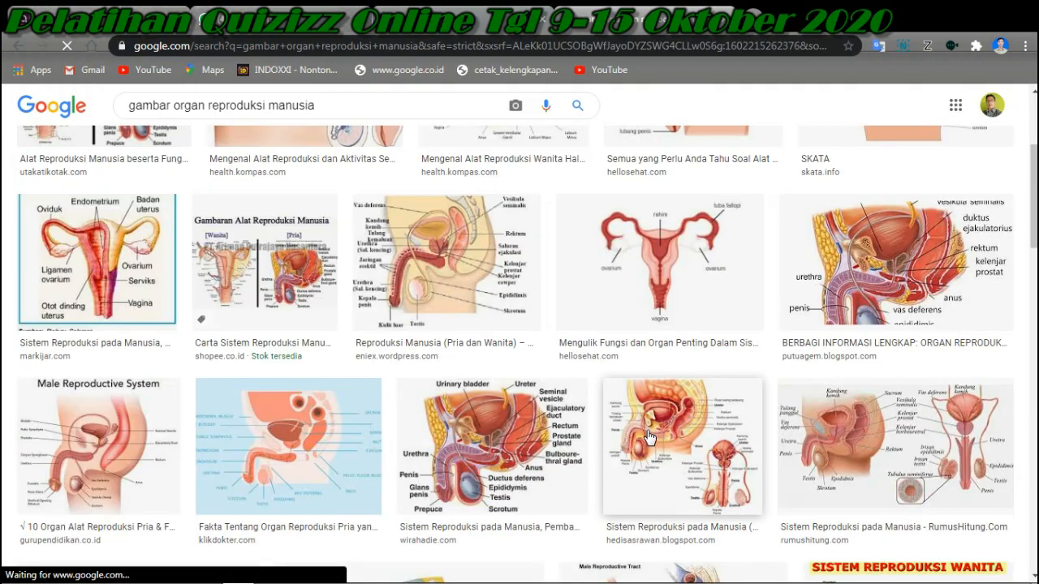
scroll(649, 439, down, 9)
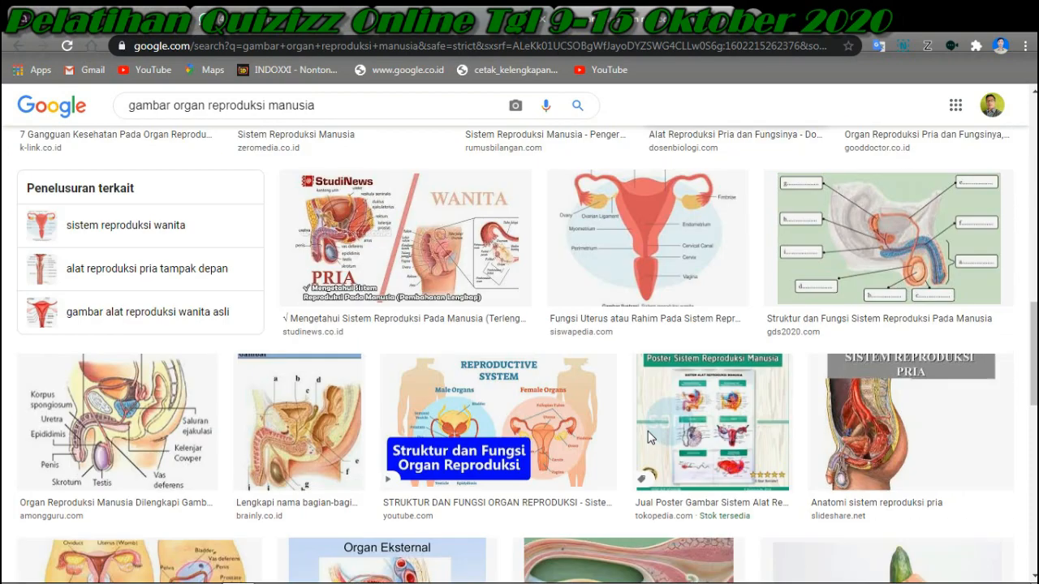
scroll(649, 406, down, 15)
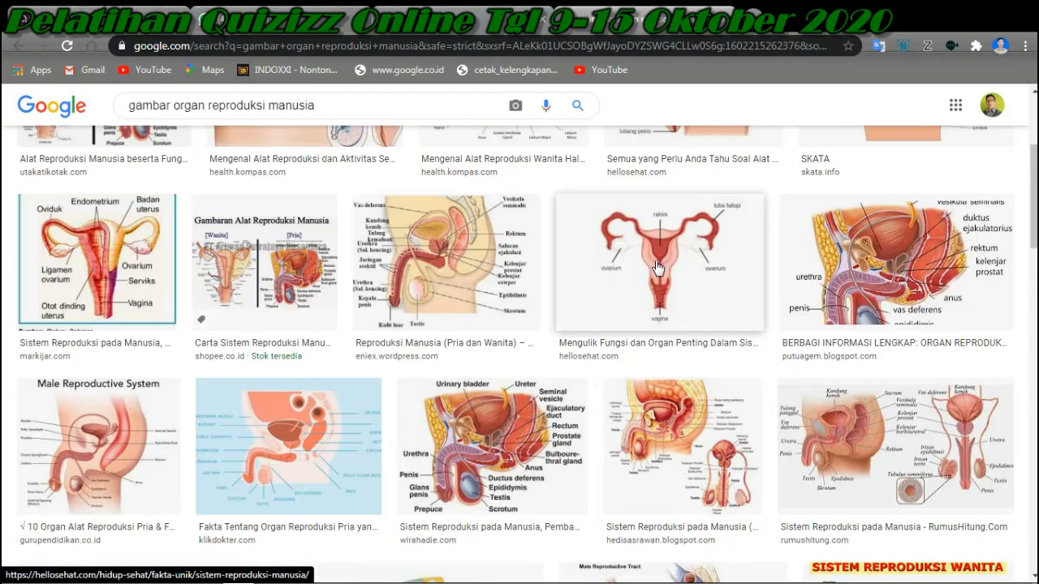
right_click(657, 268)
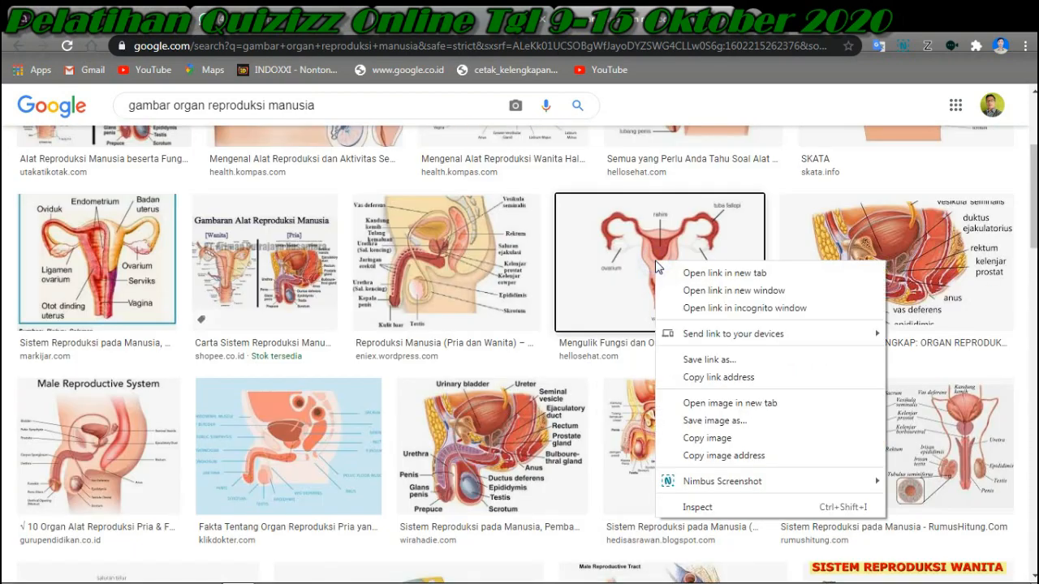
key(Escape)
click(658, 357)
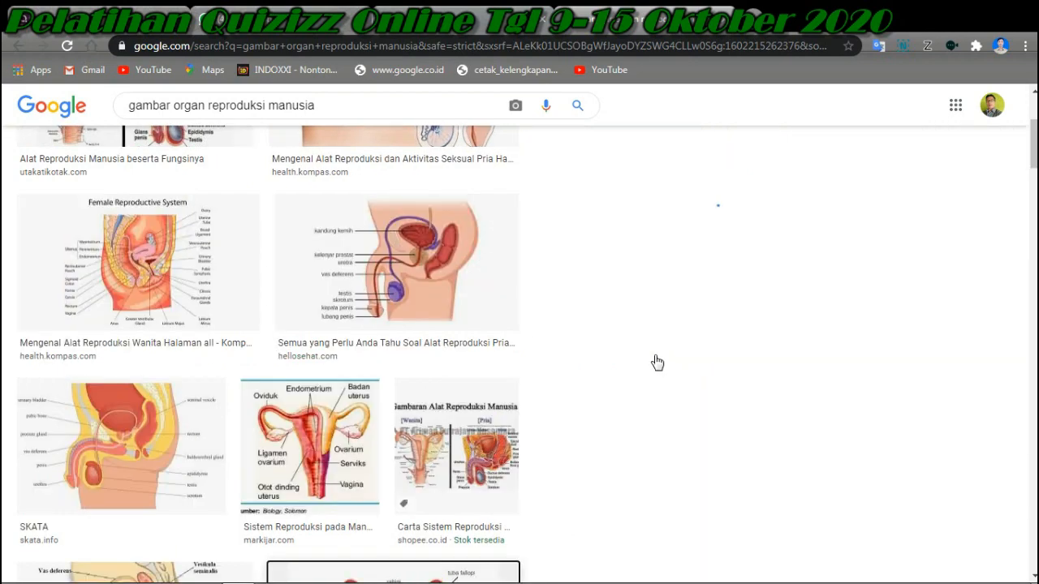
scroll(446, 310, down, 2)
Step: Save the previewed diagram as the JPEG "organ reproduksi wanita" in the Pictures library
right_click(722, 286)
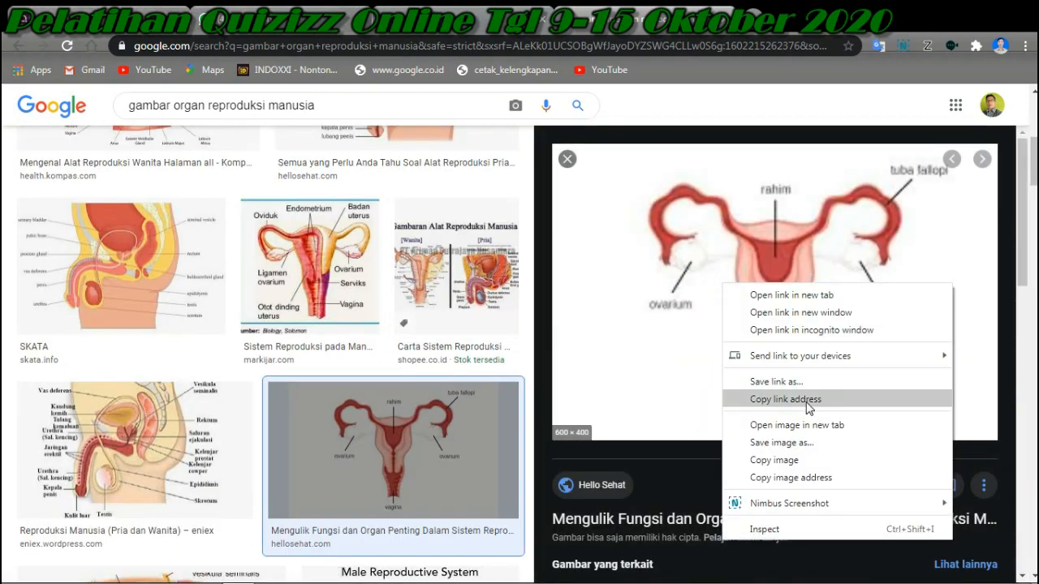
click(787, 443)
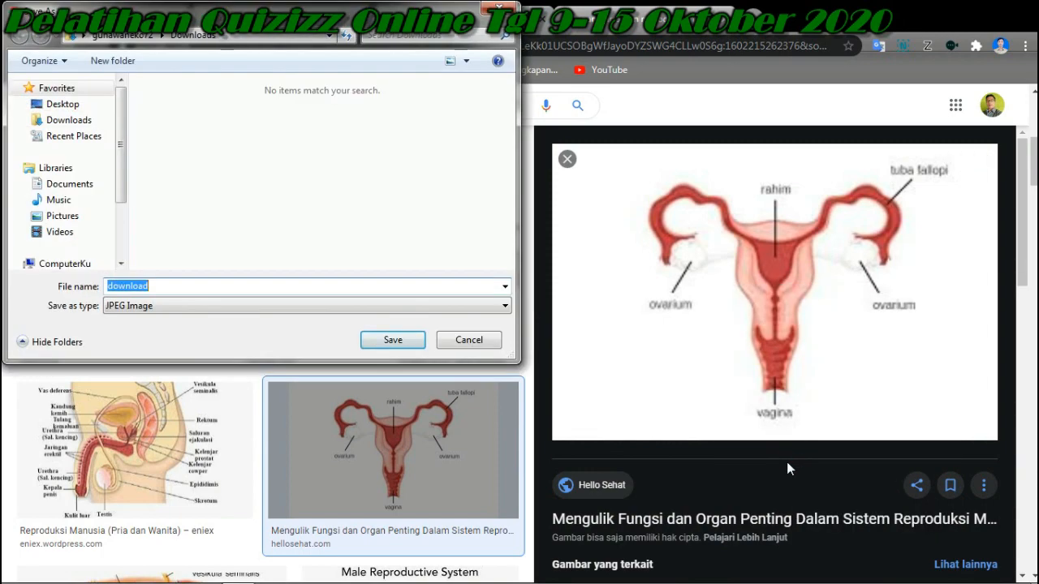
text(organ reproduksi wanit)
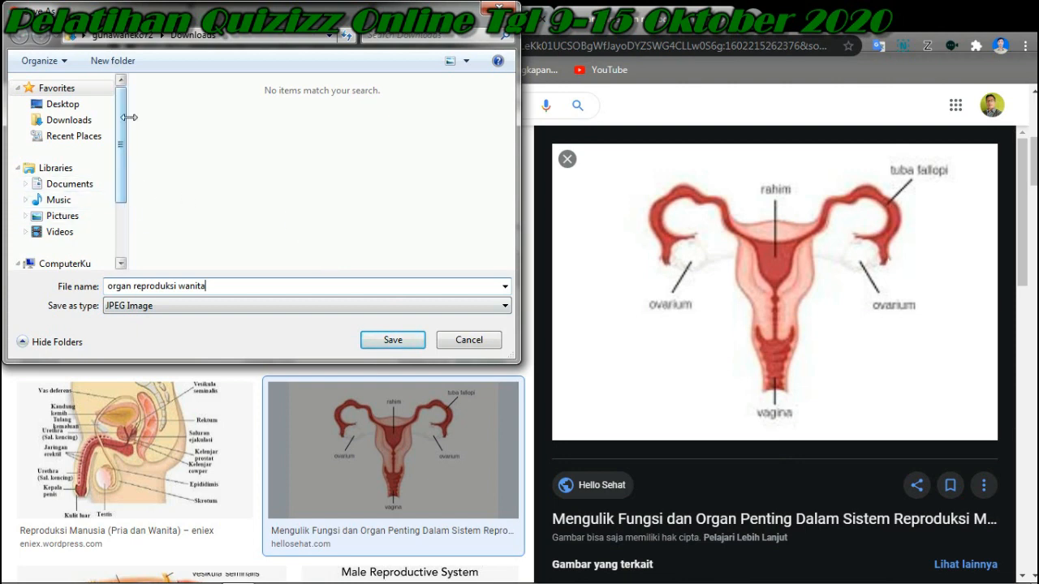
click(54, 216)
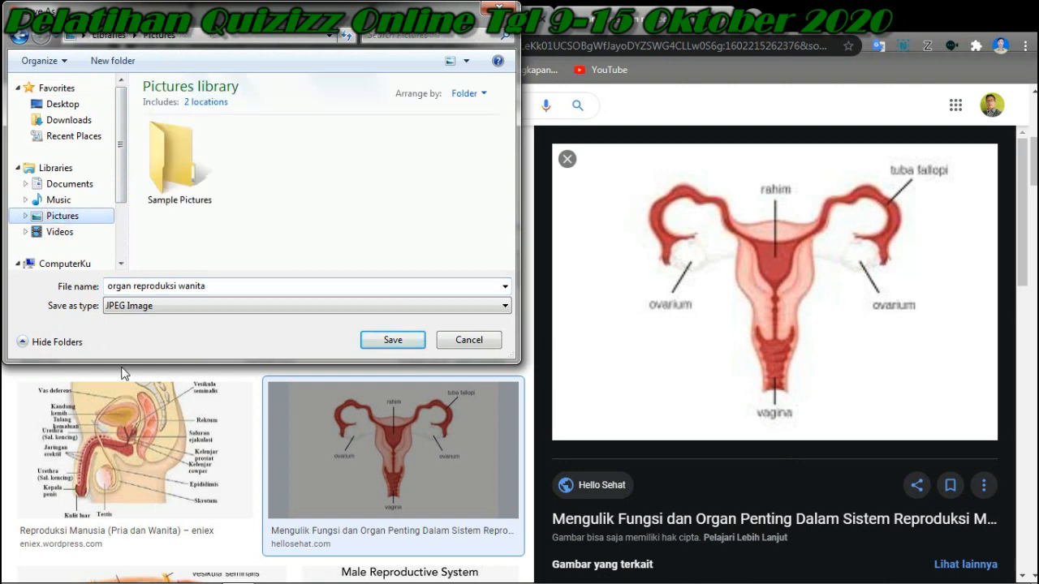
click(394, 342)
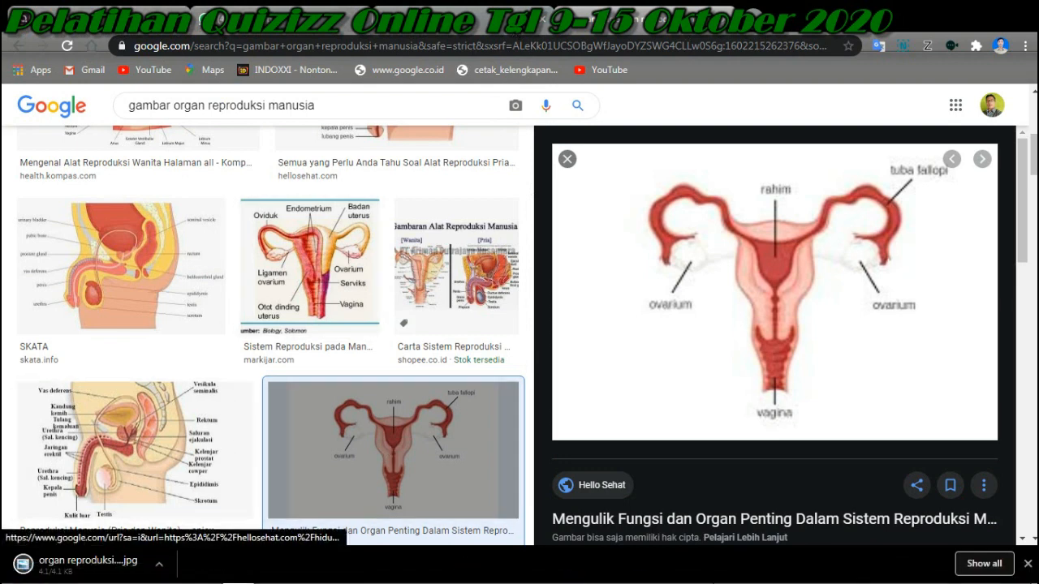
mouse_move(101, 566)
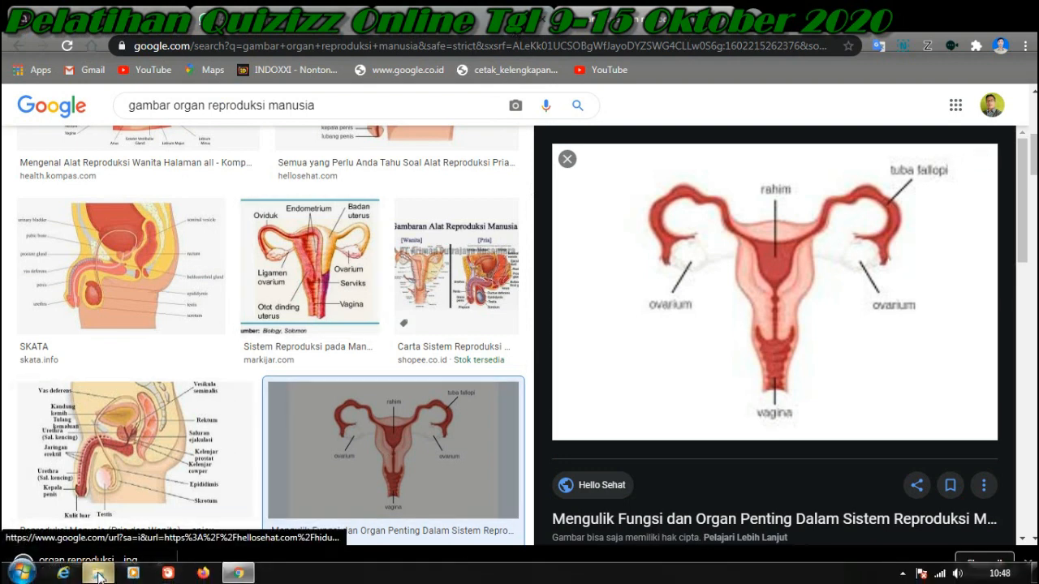
click(98, 574)
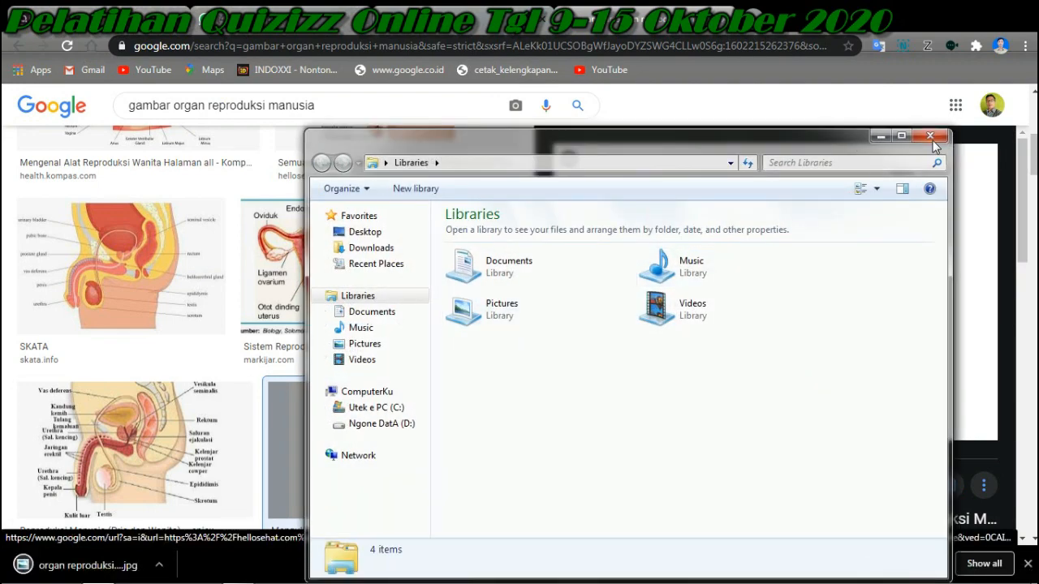
click(930, 136)
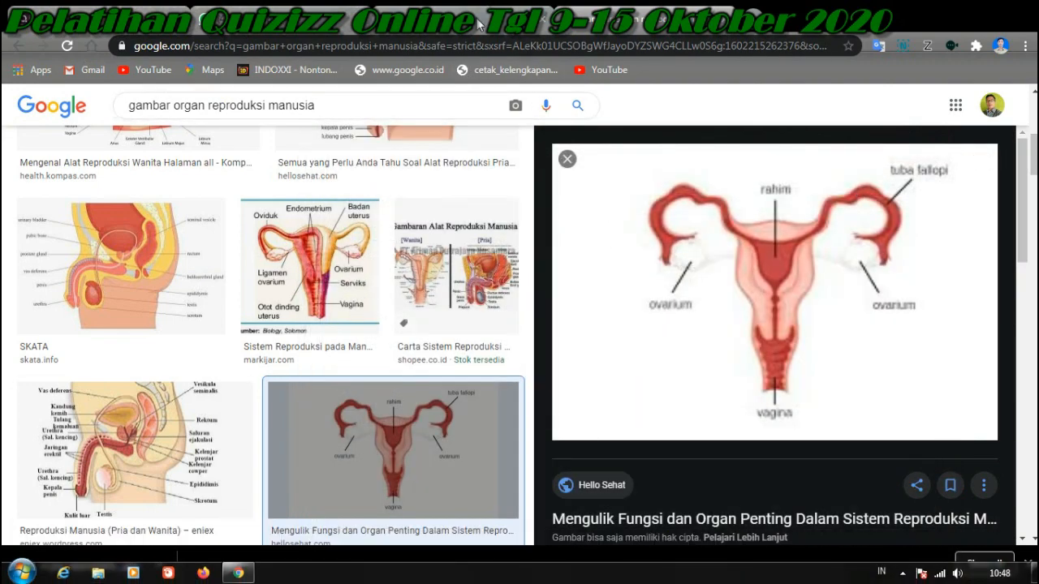
click(481, 21)
click(221, 25)
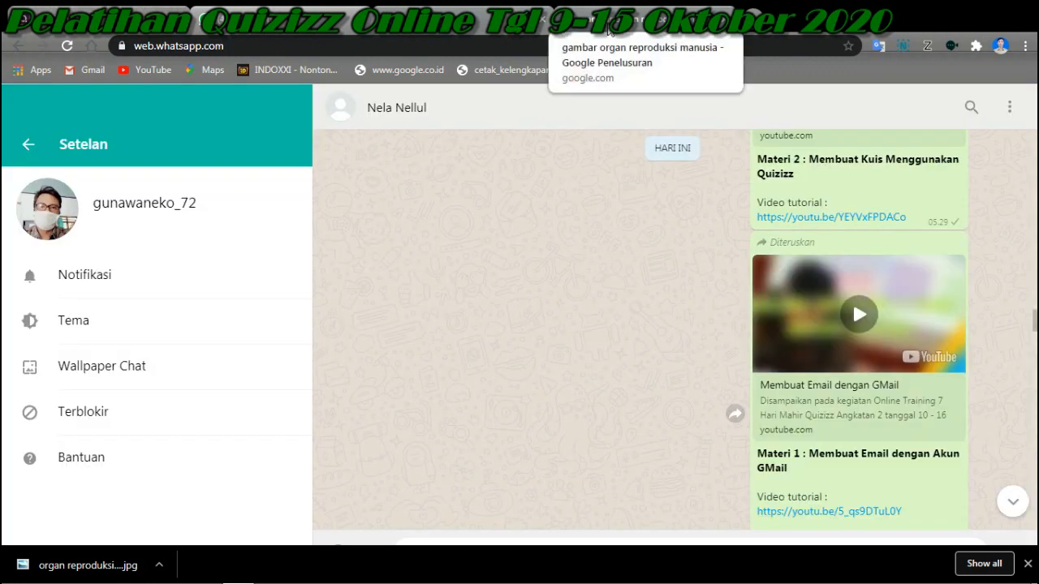
Step: Return to the Quizizz quiz editor and upload "organ reproduksi wanita" from the Pictures library as the quiz's title image
click(97, 21)
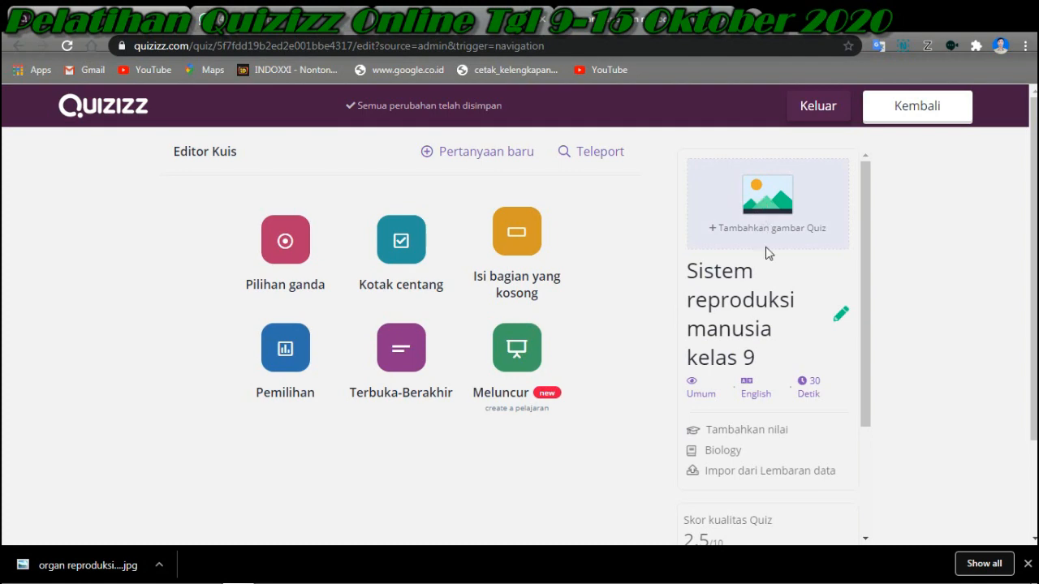
click(768, 268)
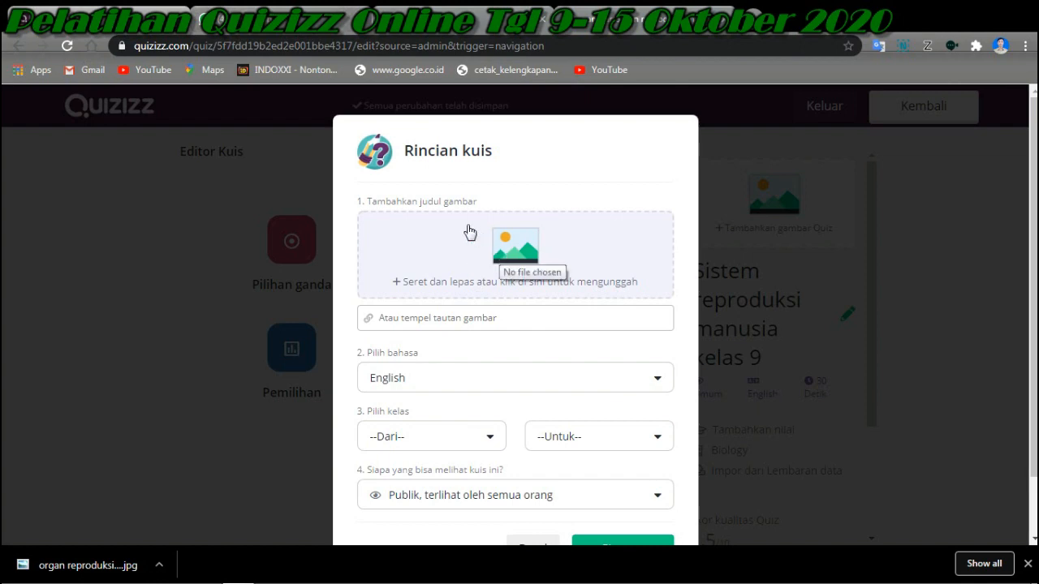
click(519, 289)
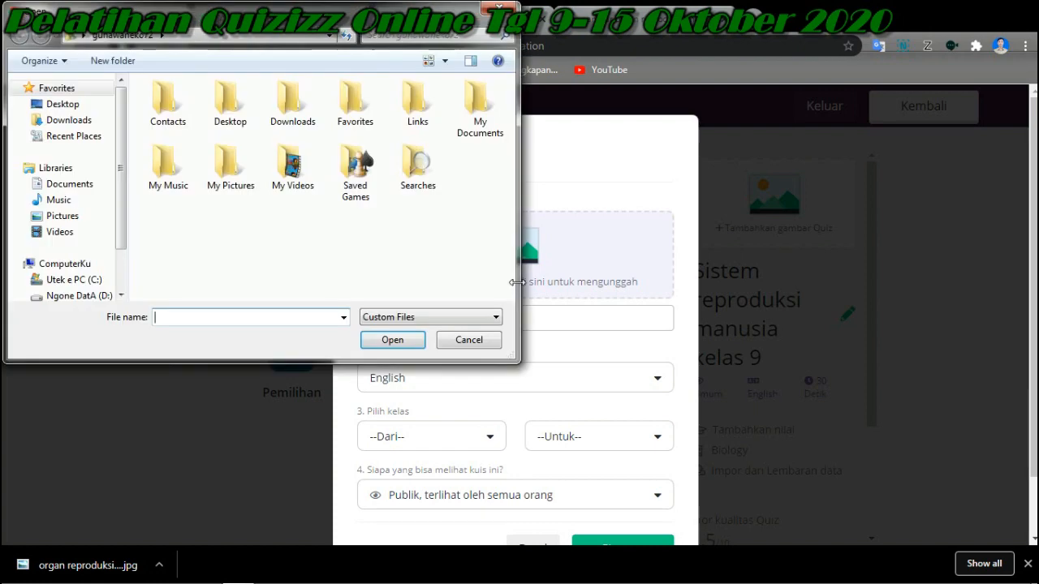
click(79, 218)
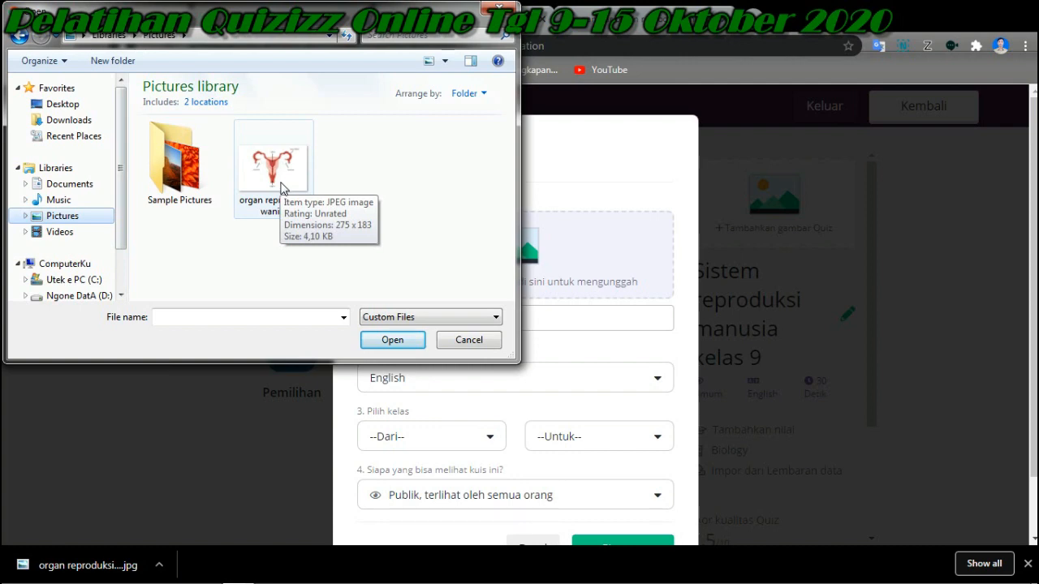
click(281, 188)
click(392, 339)
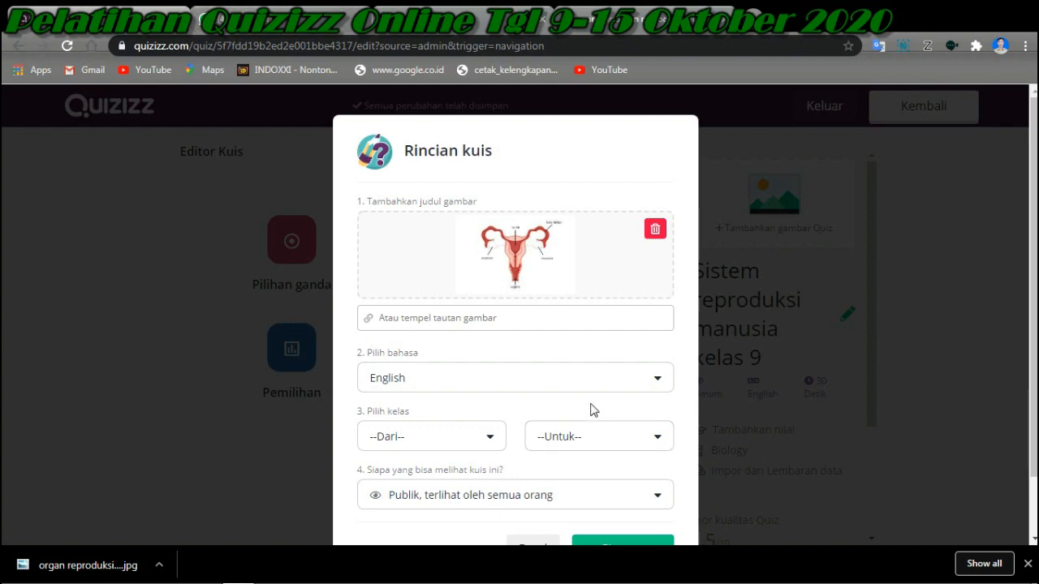
Step: Set the quiz language to Indonesian in the quiz details
click(658, 381)
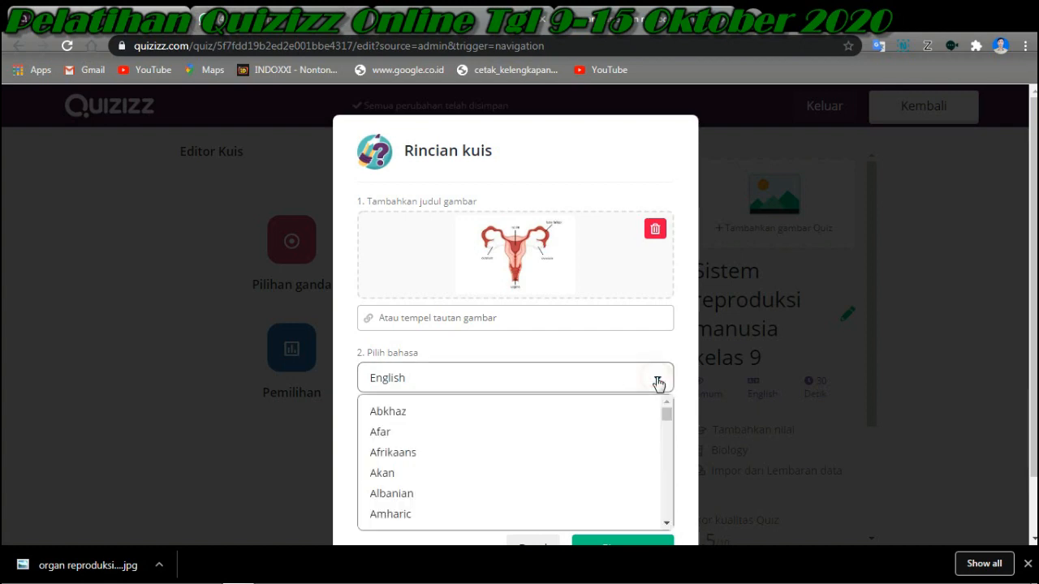
drag(668, 415, 666, 452)
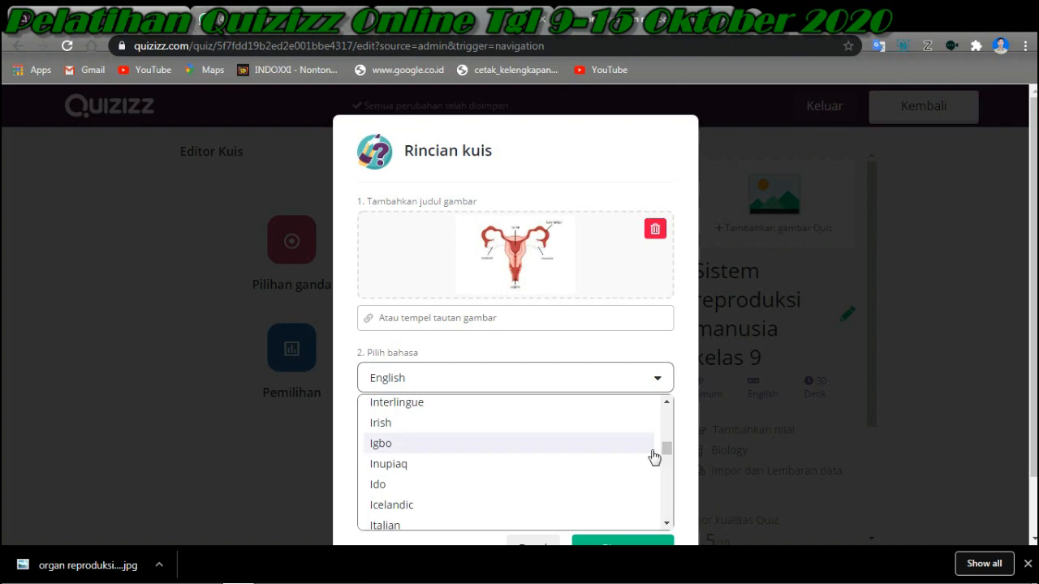
scroll(653, 457, up, 2)
scroll(653, 456, up, 1)
scroll(654, 457, down, 2)
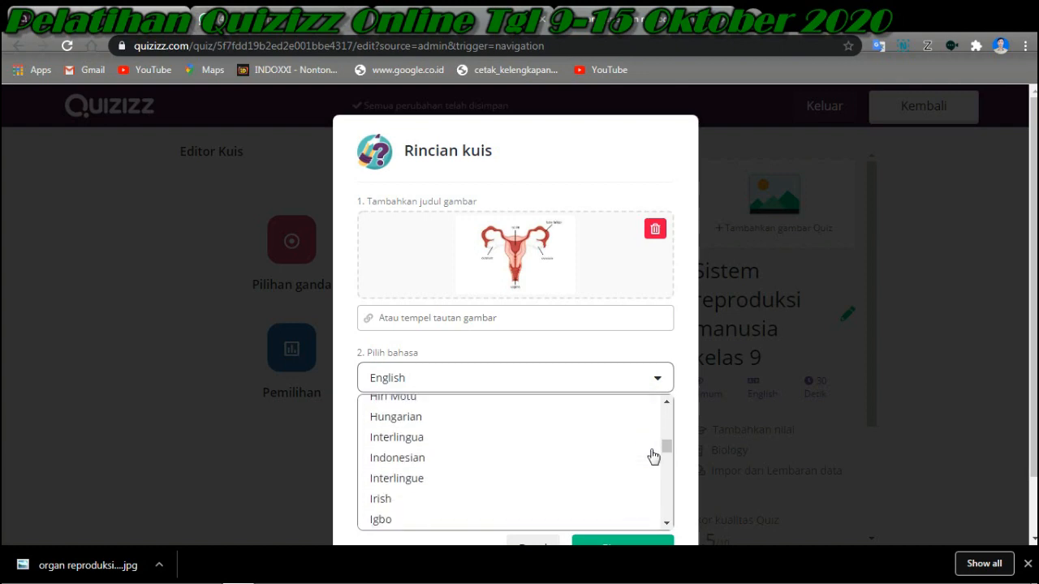
scroll(653, 457, down, 1)
scroll(653, 457, down, 1)
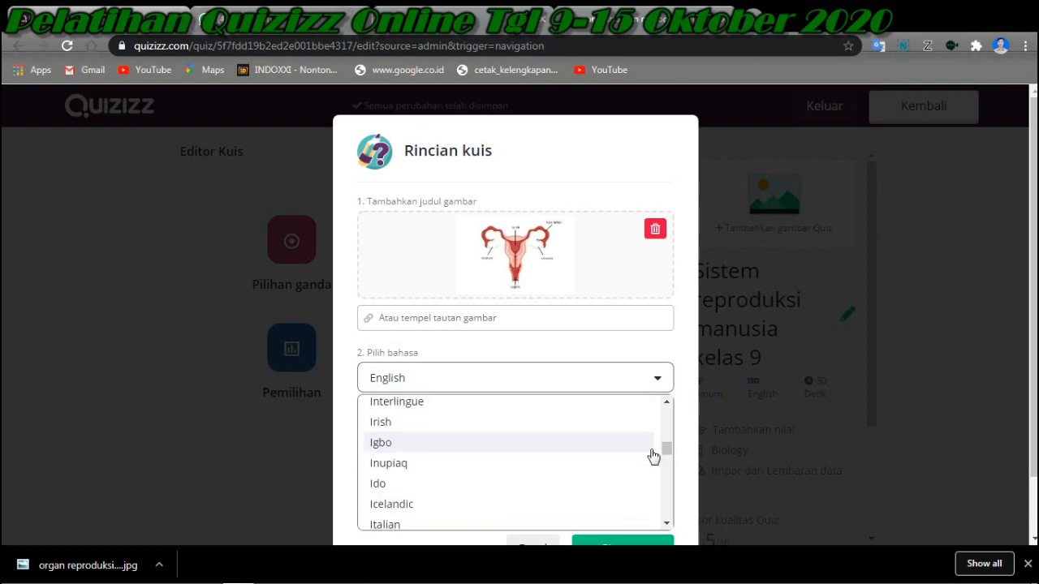
scroll(653, 457, down, 2)
scroll(653, 457, down, 2)
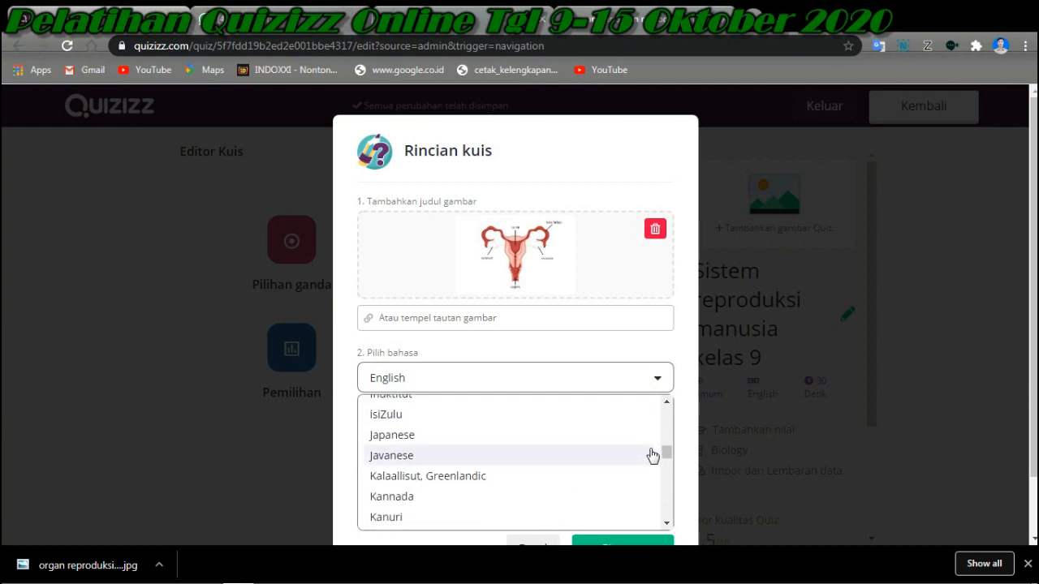
scroll(653, 457, up, 2)
scroll(653, 455, up, 3)
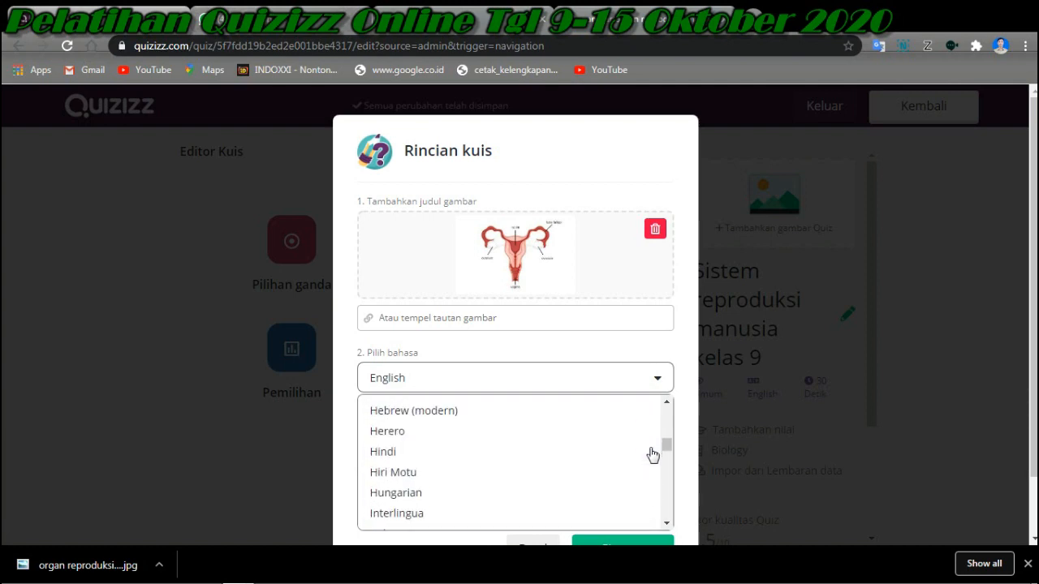
drag(666, 447, 665, 455)
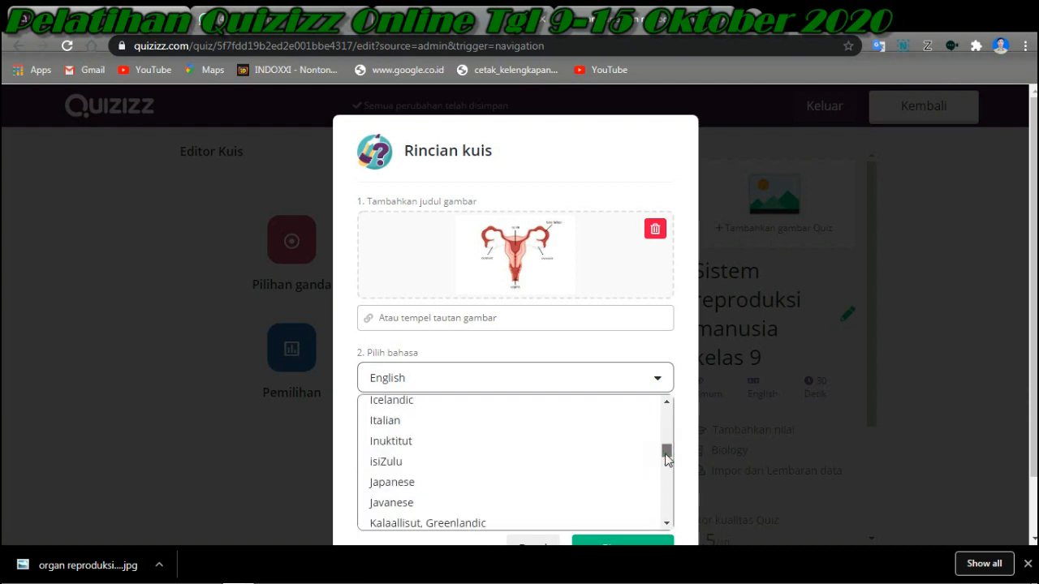
scroll(628, 463, up, 1)
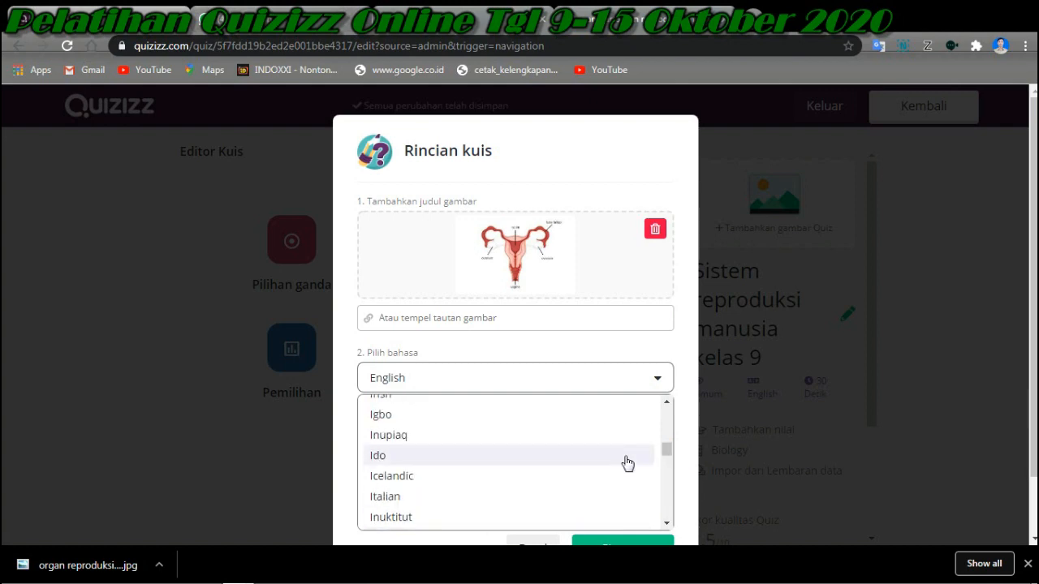
scroll(627, 462, down, 1)
scroll(627, 462, up, 3)
click(435, 430)
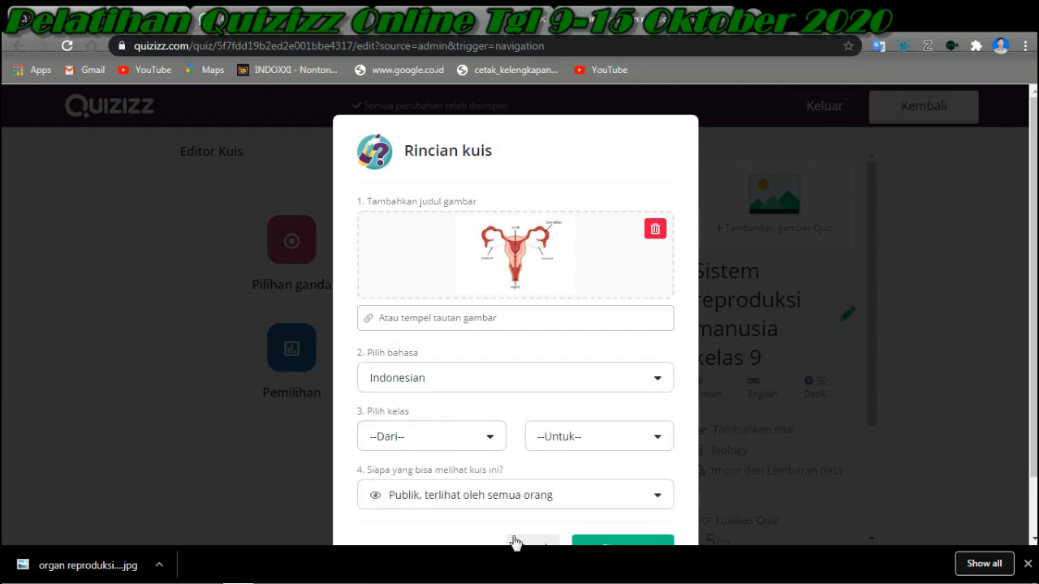
Step: Set the quiz's grade range from 9th to 9th and save the quiz details
click(494, 439)
drag(520, 500, 519, 539)
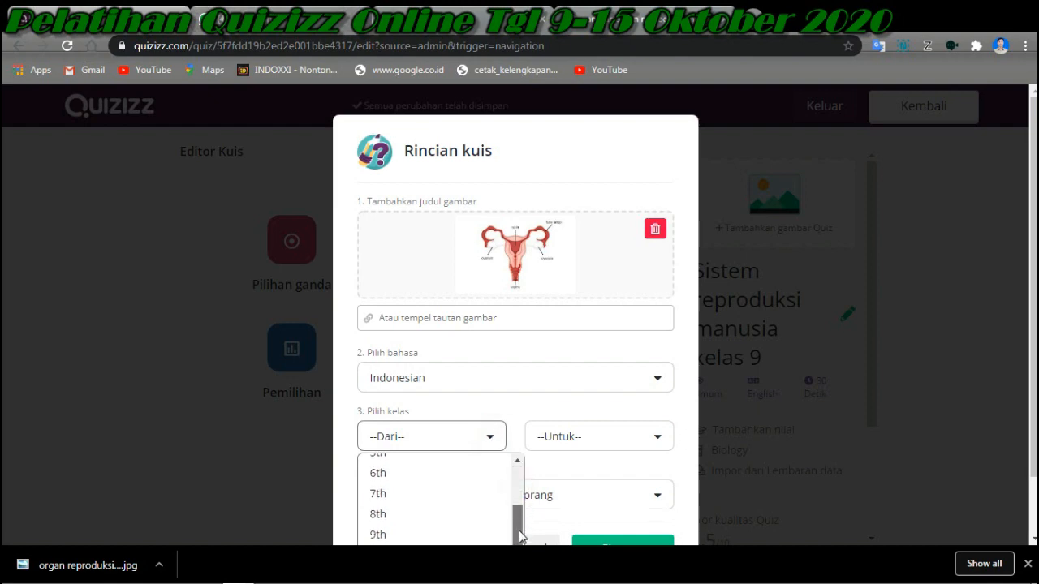
click(402, 536)
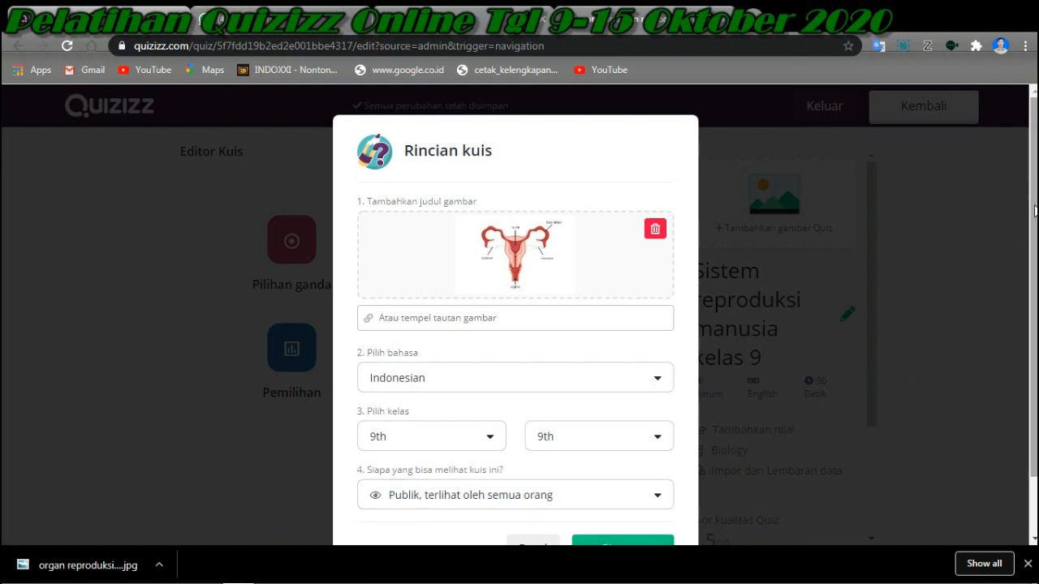
drag(1034, 242, 1033, 297)
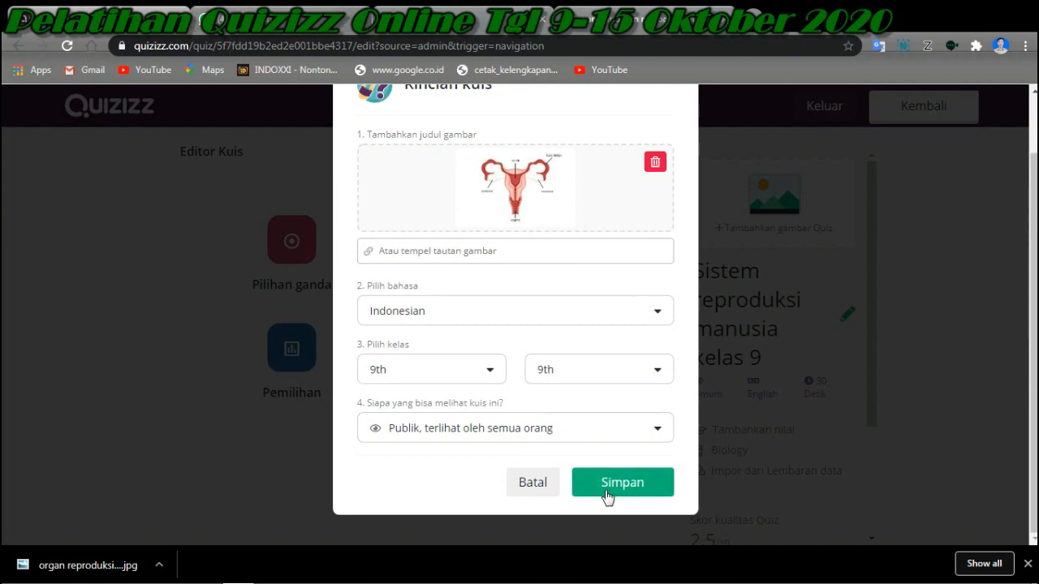
click(608, 490)
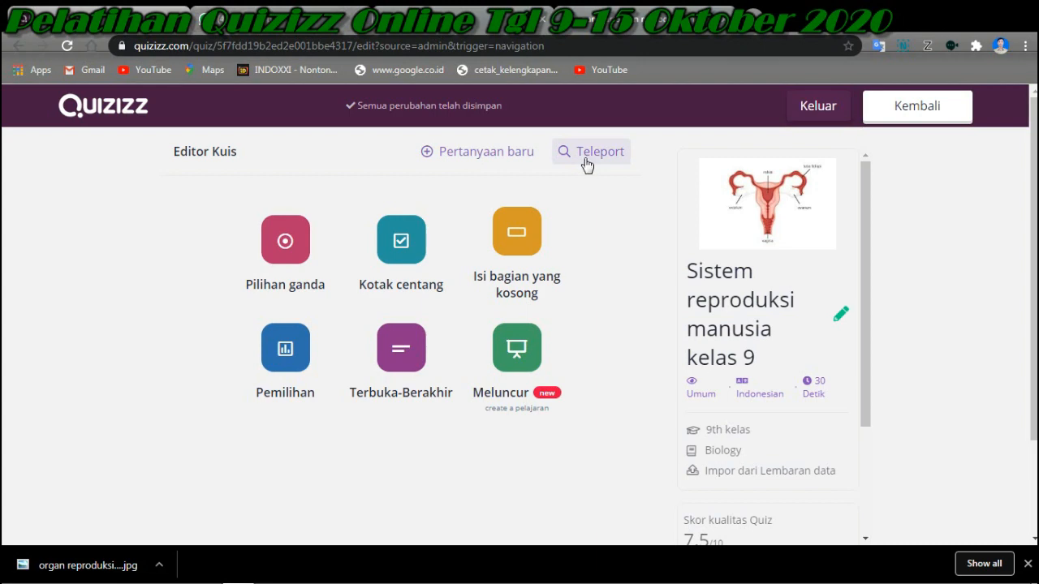
Step: Add a new multiple-choice question reading "Bagian manakah yang berfungsi sebagai tempat pembentukan sel ovum....."
click(506, 158)
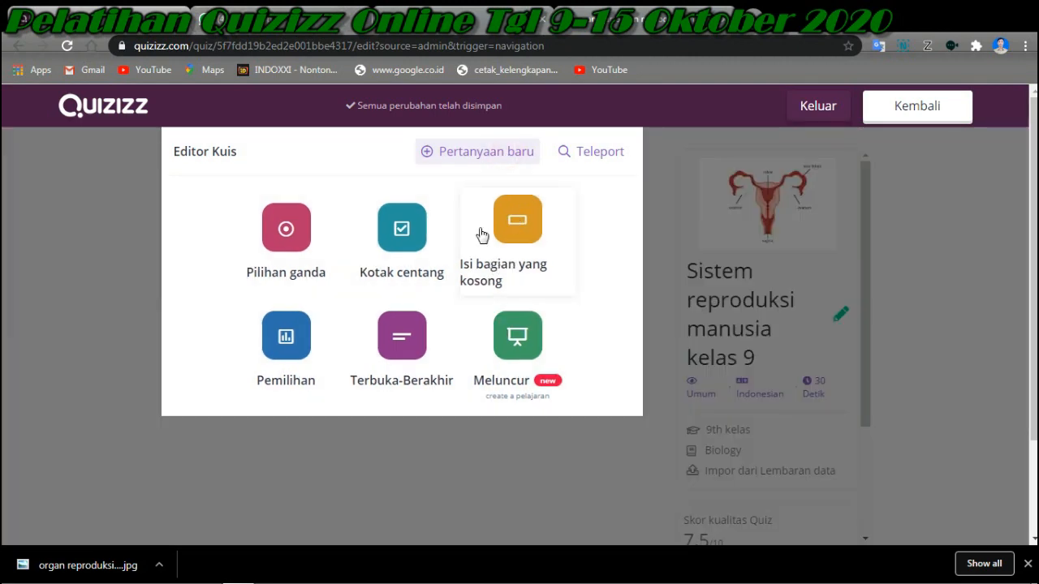
click(297, 249)
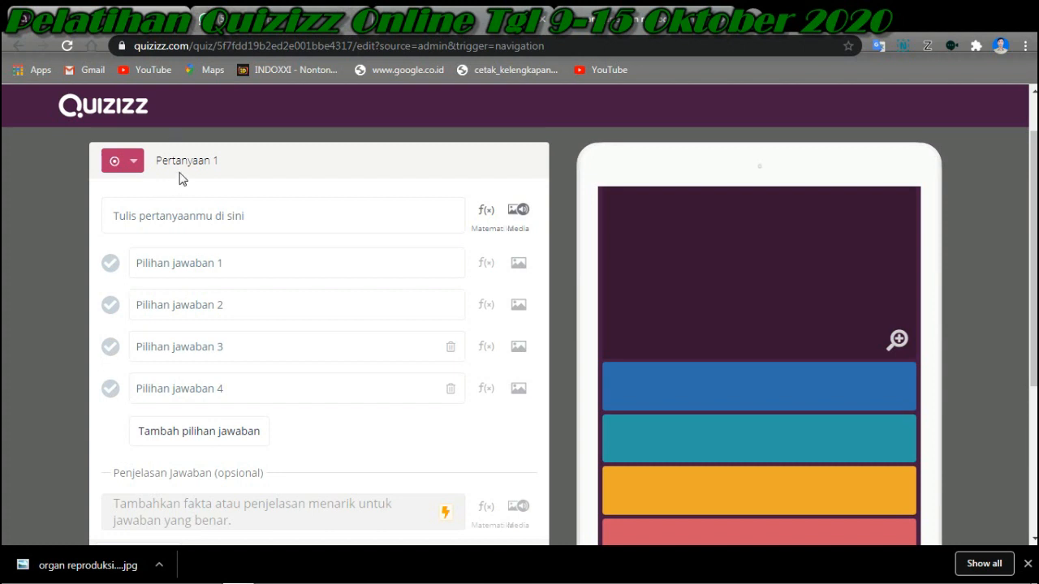
click(176, 214)
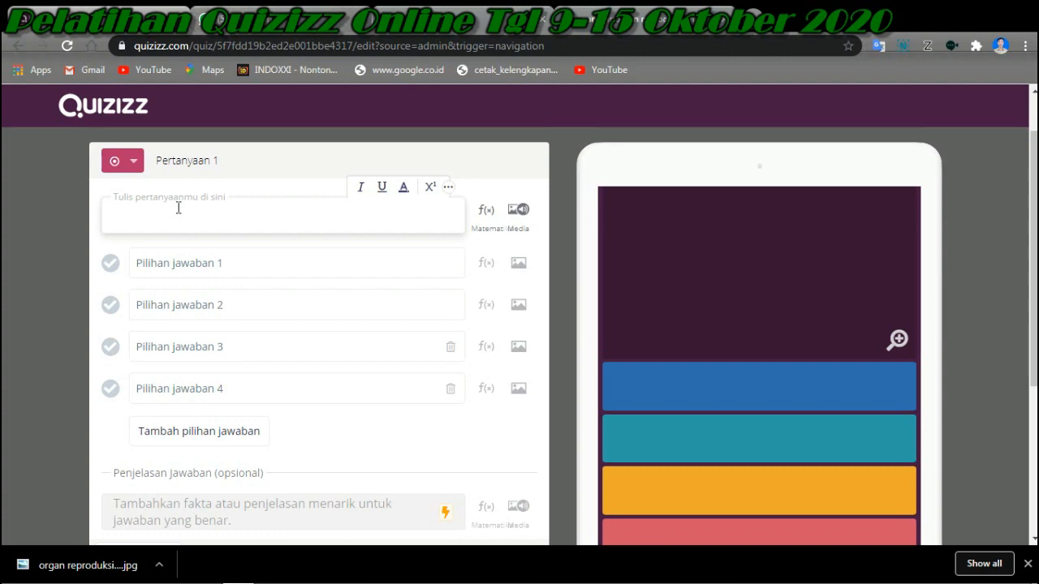
text(Bagaian)
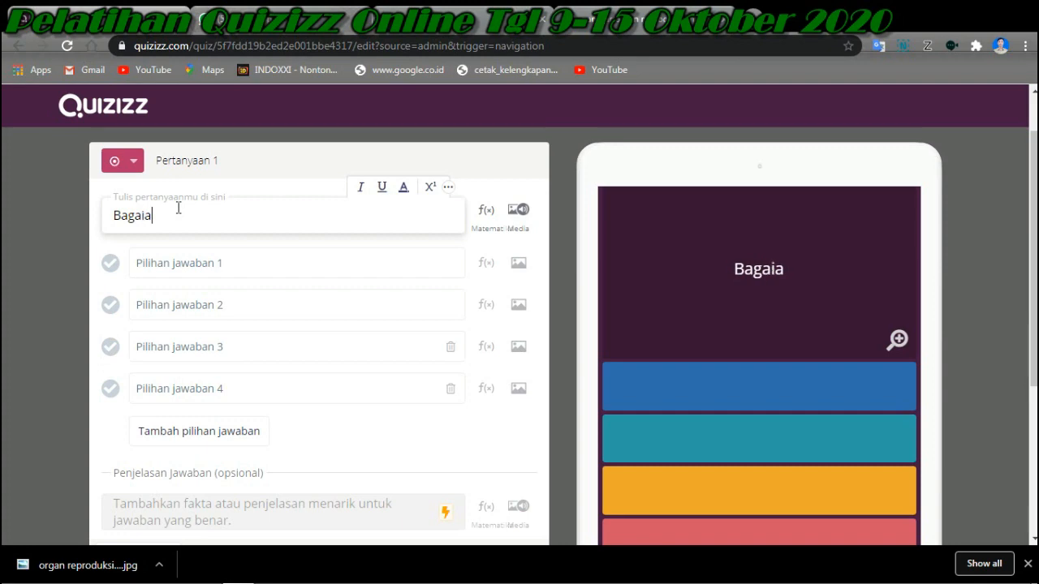
key(BackSpace)
key(BackSpace)
key(BackSpace)
key(BackSpace)
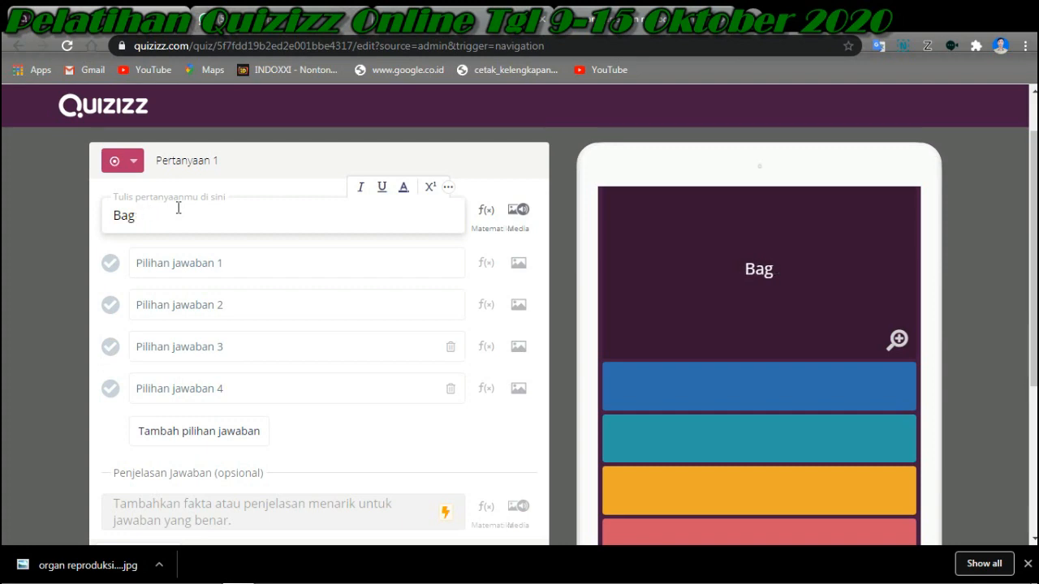
text(ian mana)
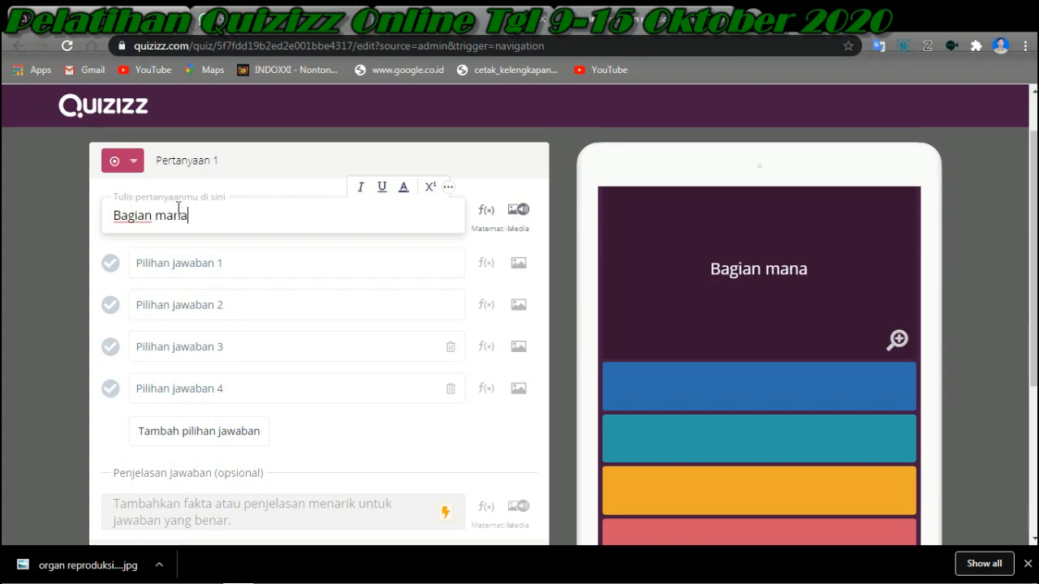
text(kah)
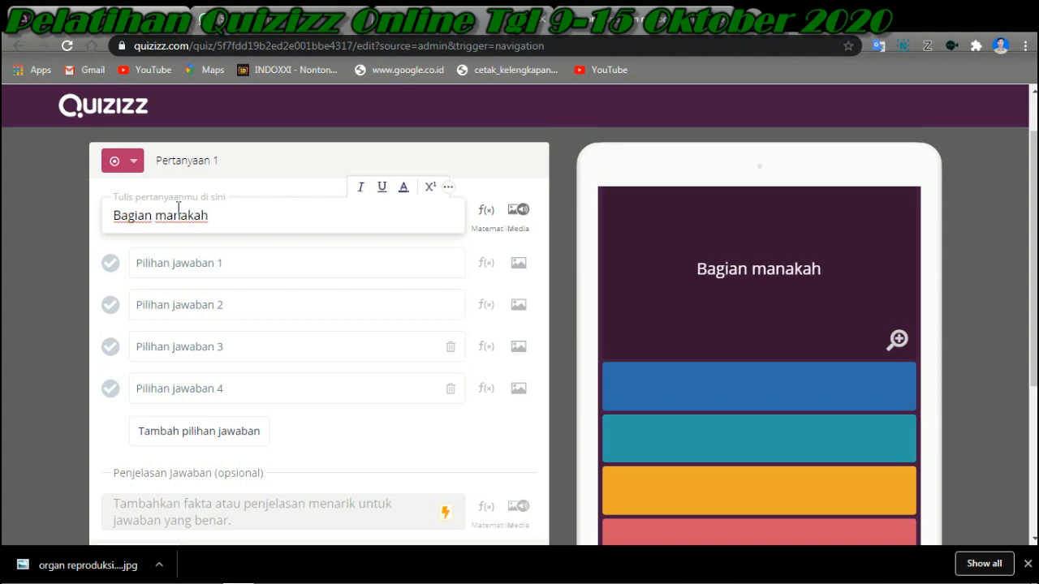
text( yang )
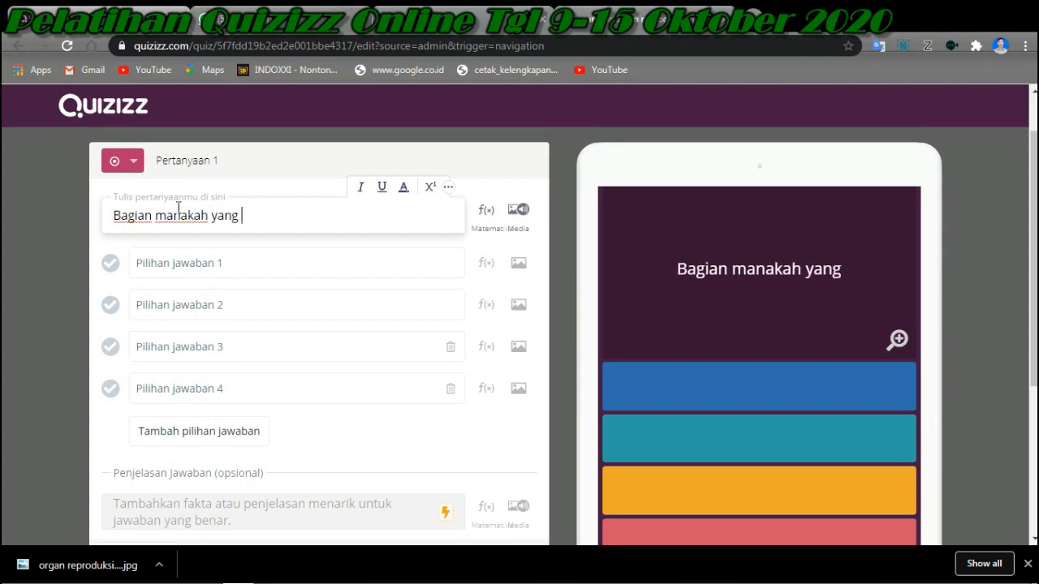
text(berfungs)
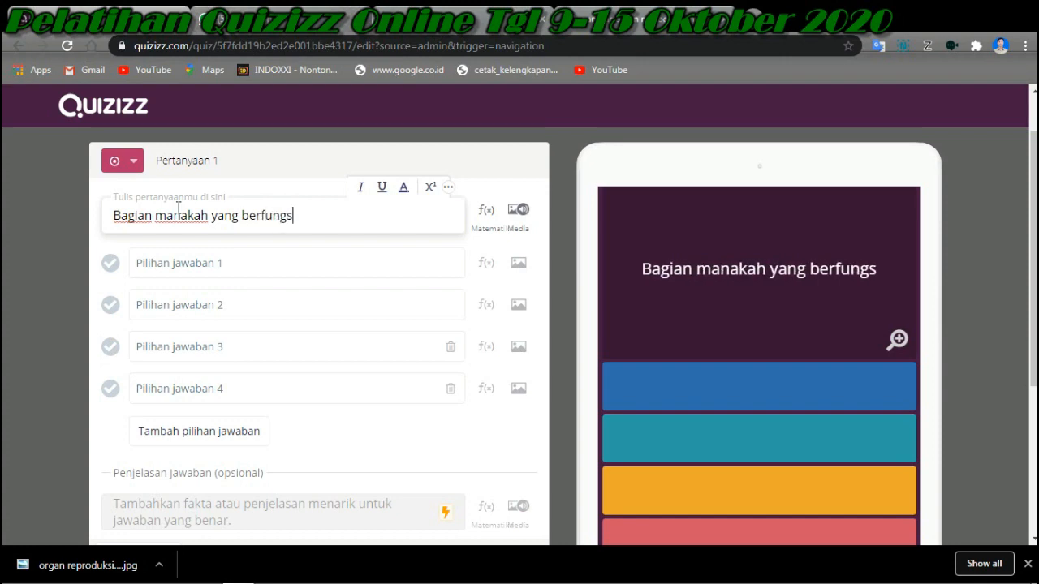
text(i sbg)
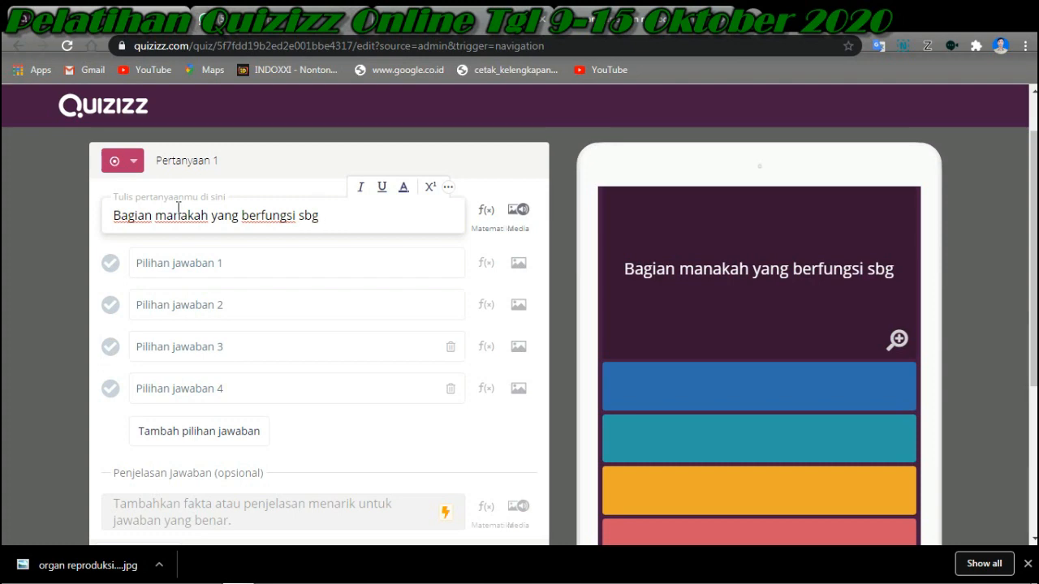
key(BackSpace)
key(BackSpace)
key(BackSpace)
text(ebaga)
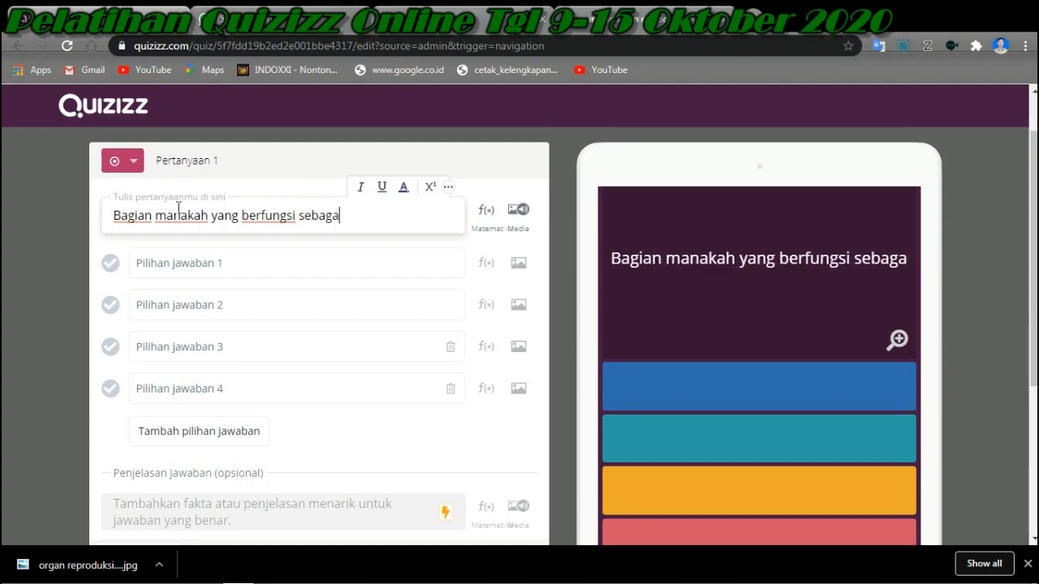
text(i tempat)
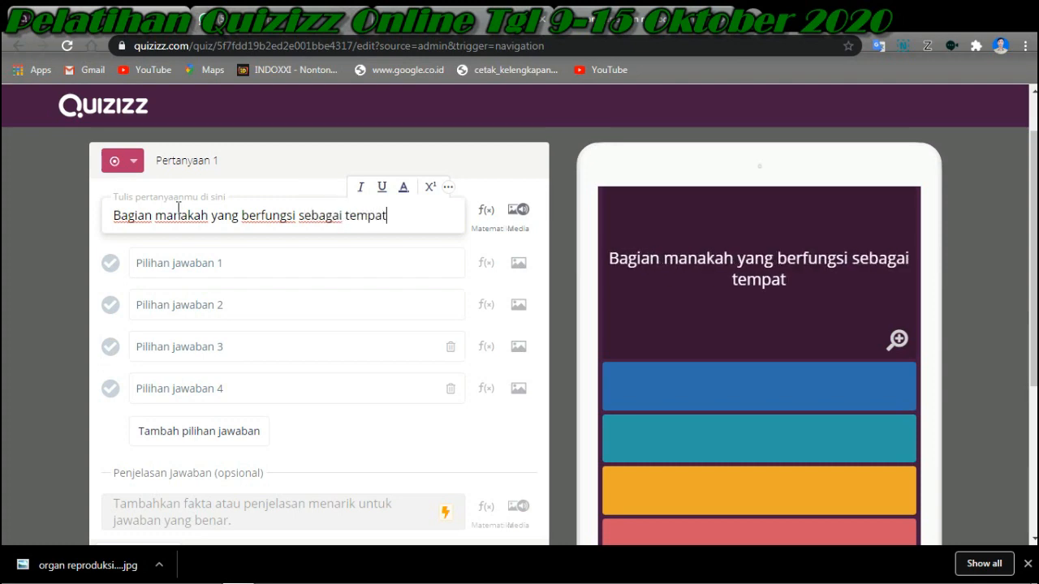
text( pembentukan )
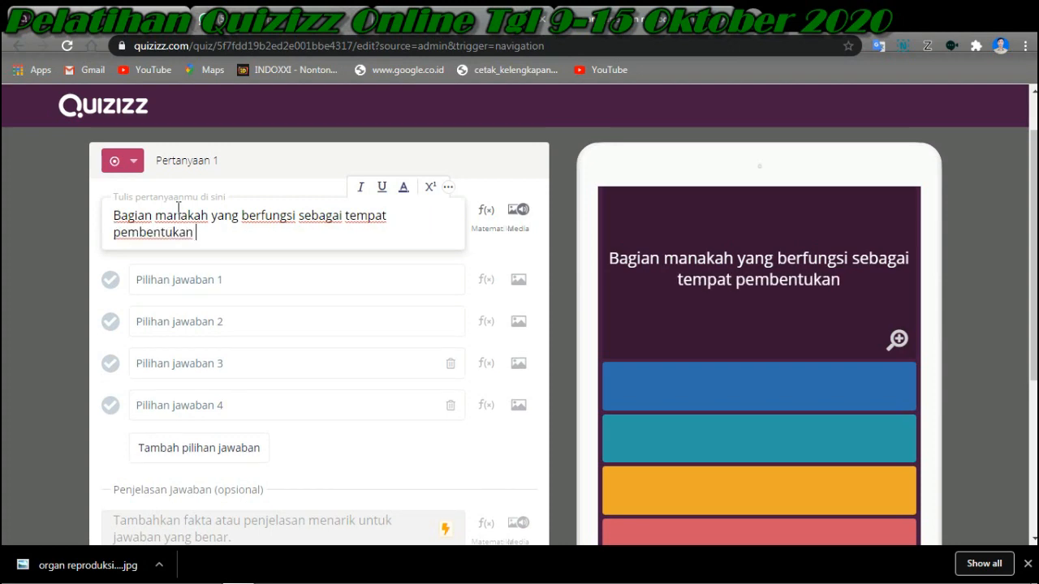
text(seol)
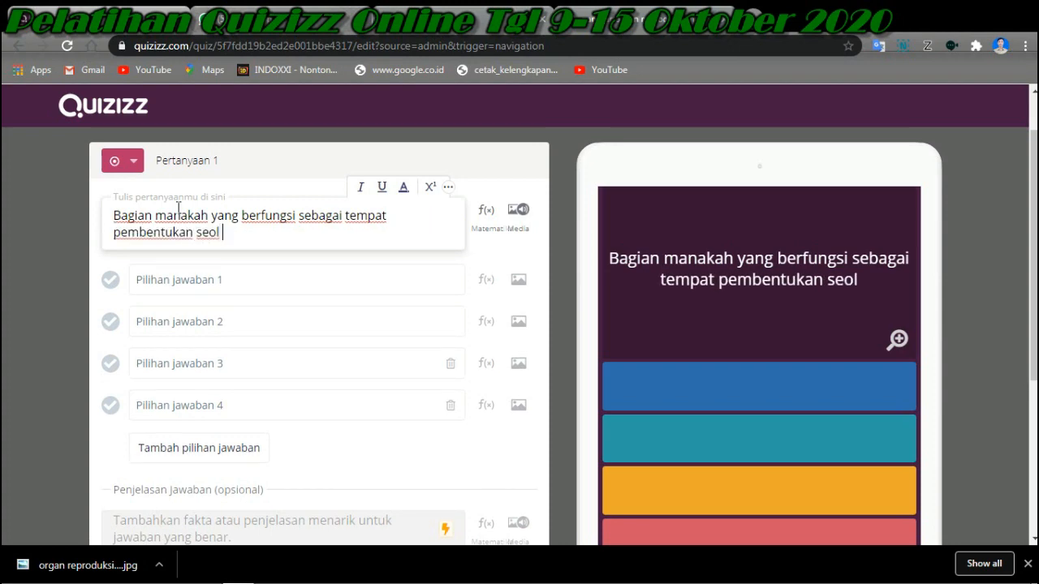
key(BackSpace)
key(BackSpace)
text(l ovum)
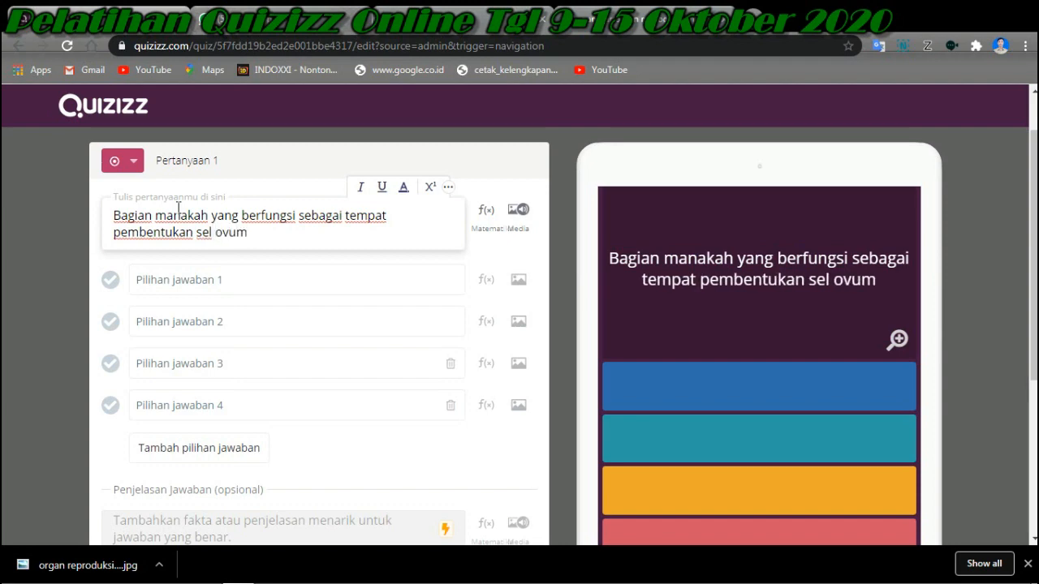
text(.....)
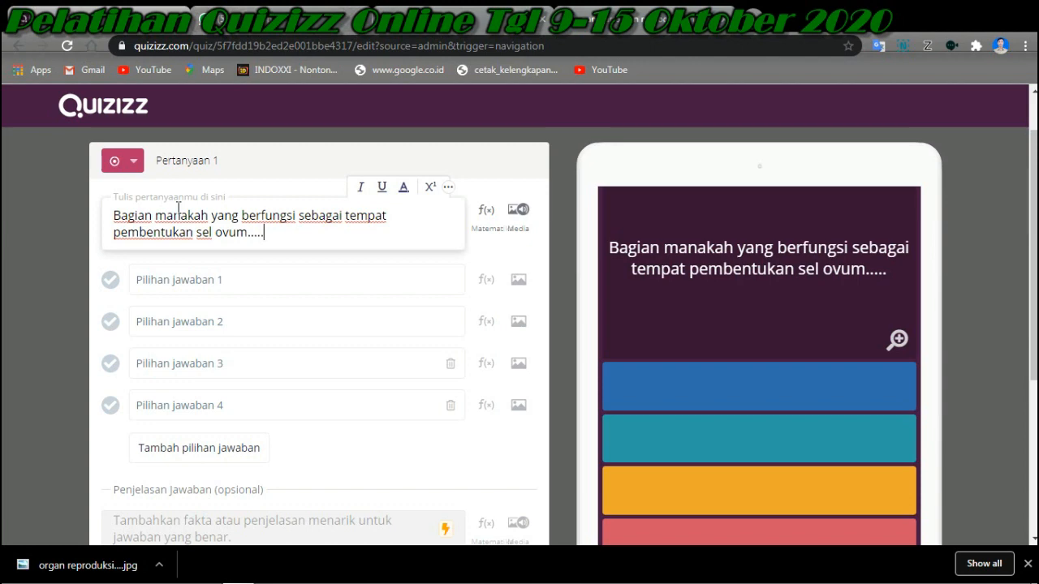
Step: Attach the image "organ reproduksi wanita" from the Pictures library to the question
click(519, 213)
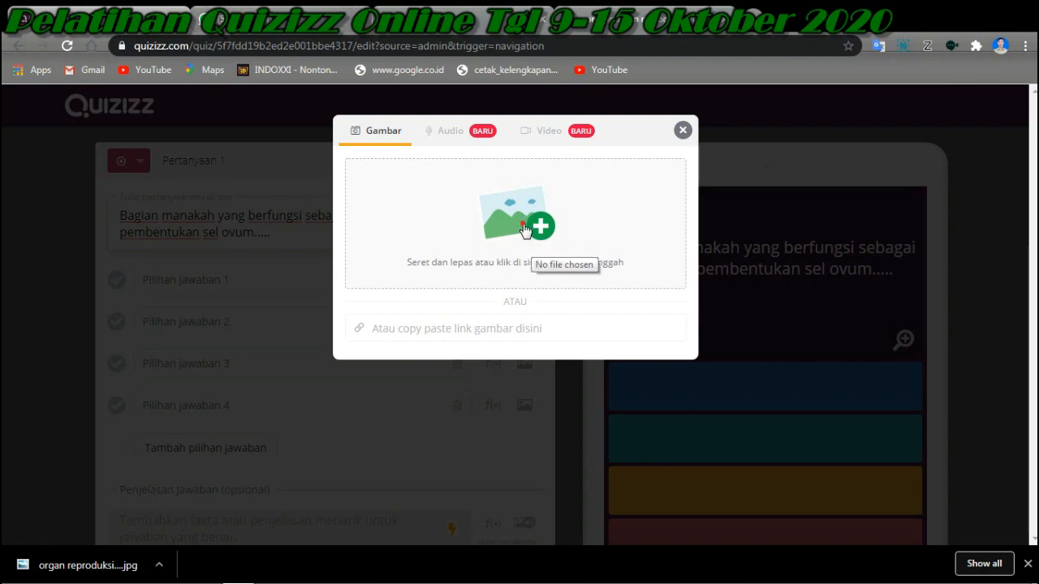
click(524, 230)
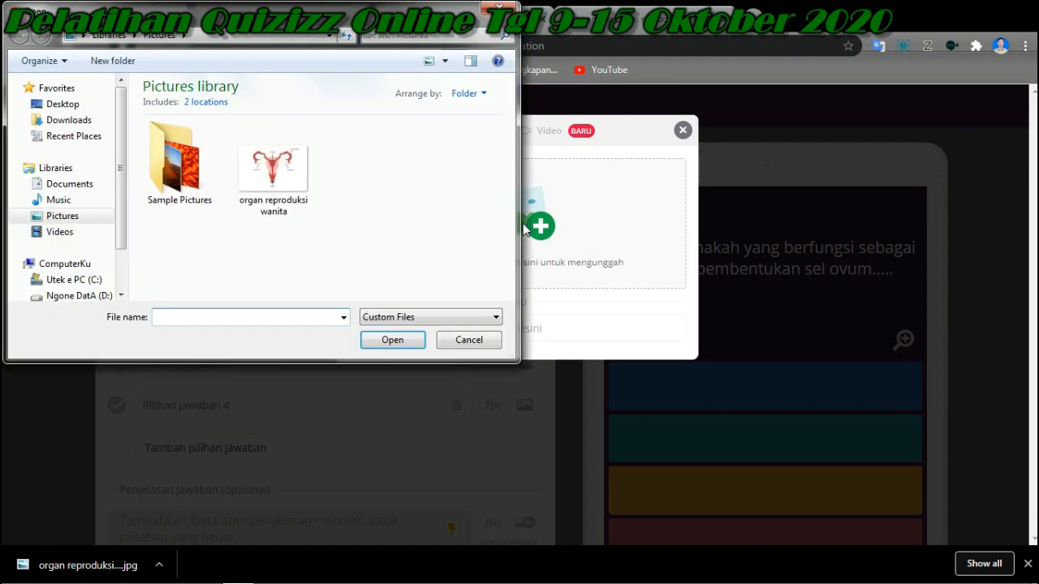
click(286, 180)
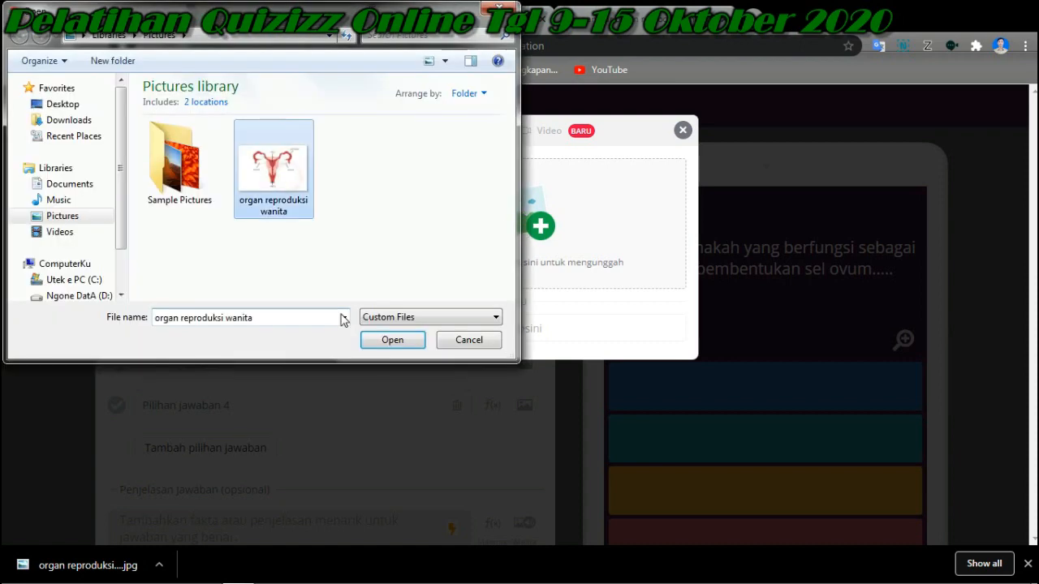
click(387, 340)
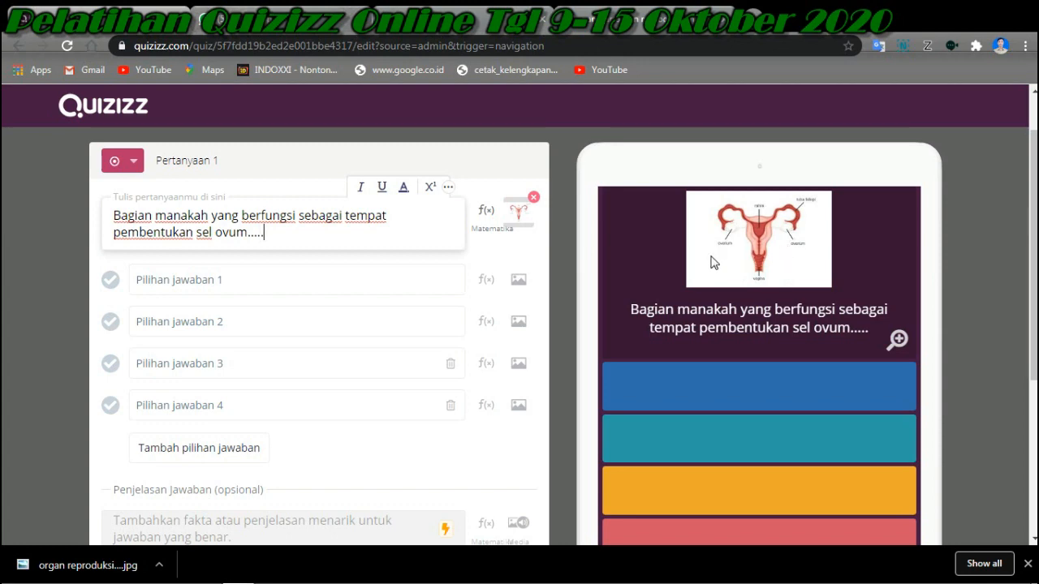
Step: Enter "ovarium" as the first answer option and "utreus" as the second
click(173, 278)
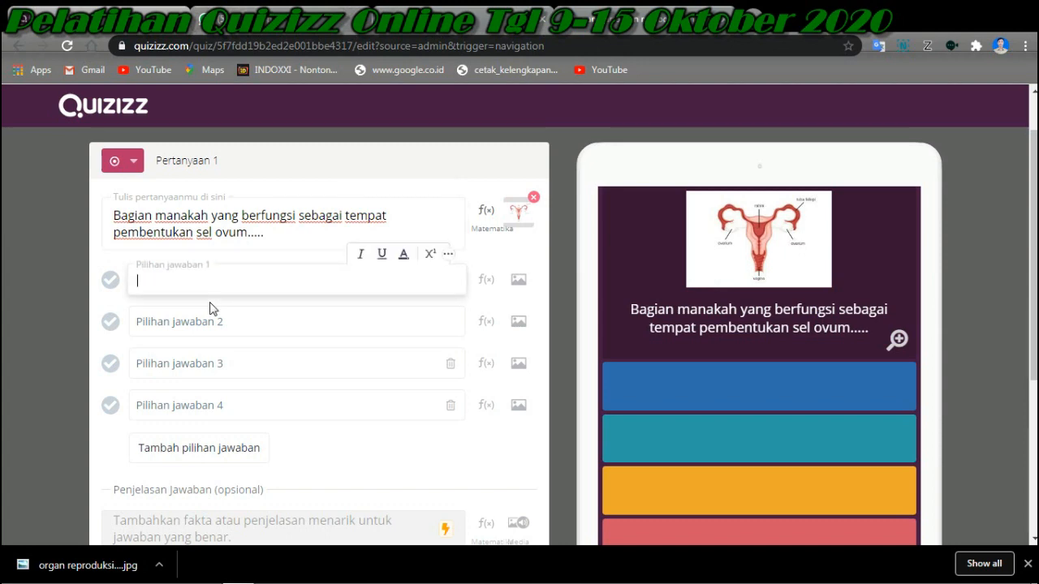
text(ovarium)
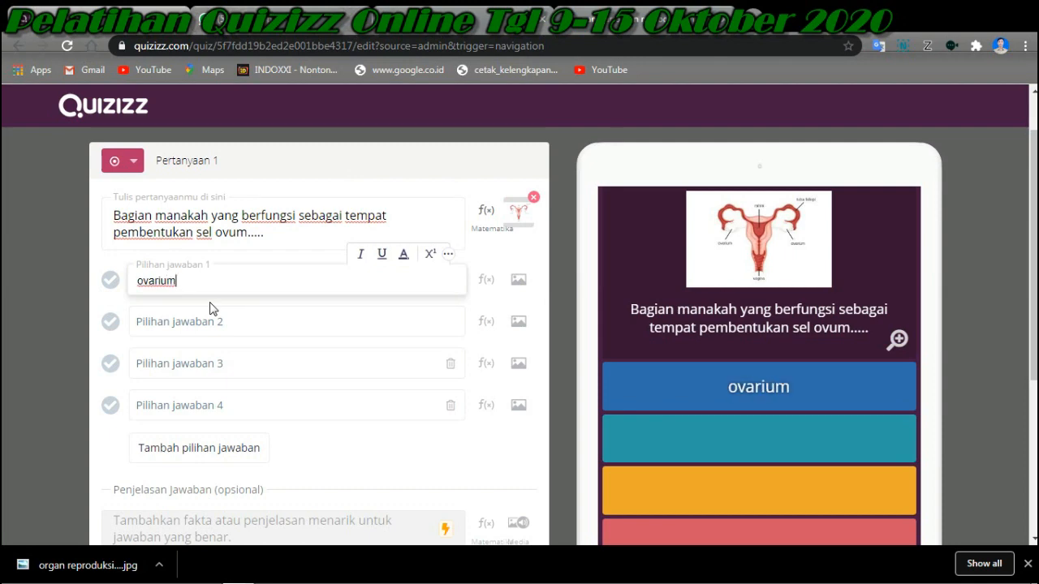
key(Return)
click(179, 324)
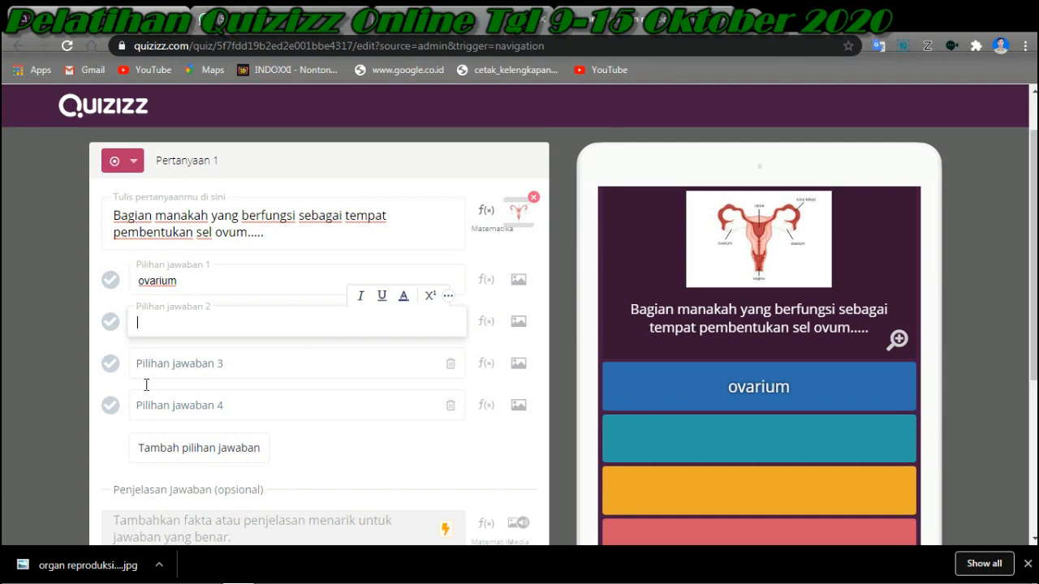
click(149, 324)
text(utreus)
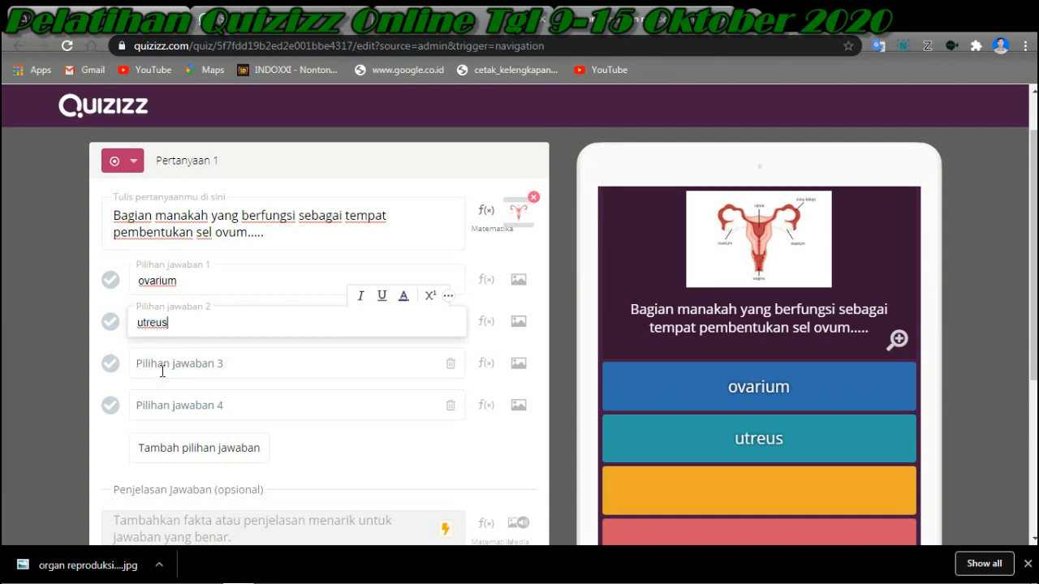
Step: Enter "tuba falopi" as the third answer option and "servix" as the fourth
click(169, 372)
text(tuba)
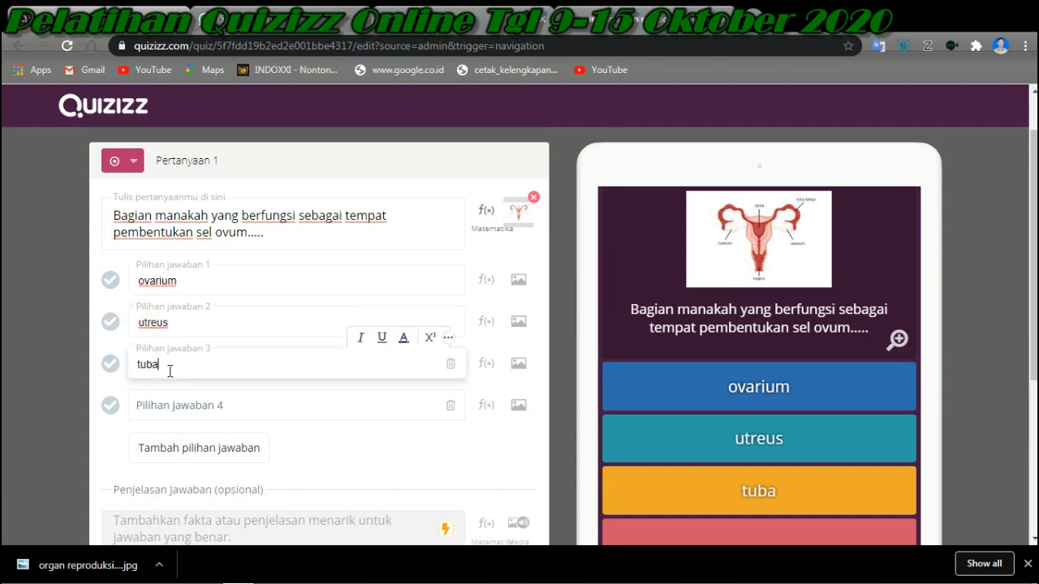
text( falopi)
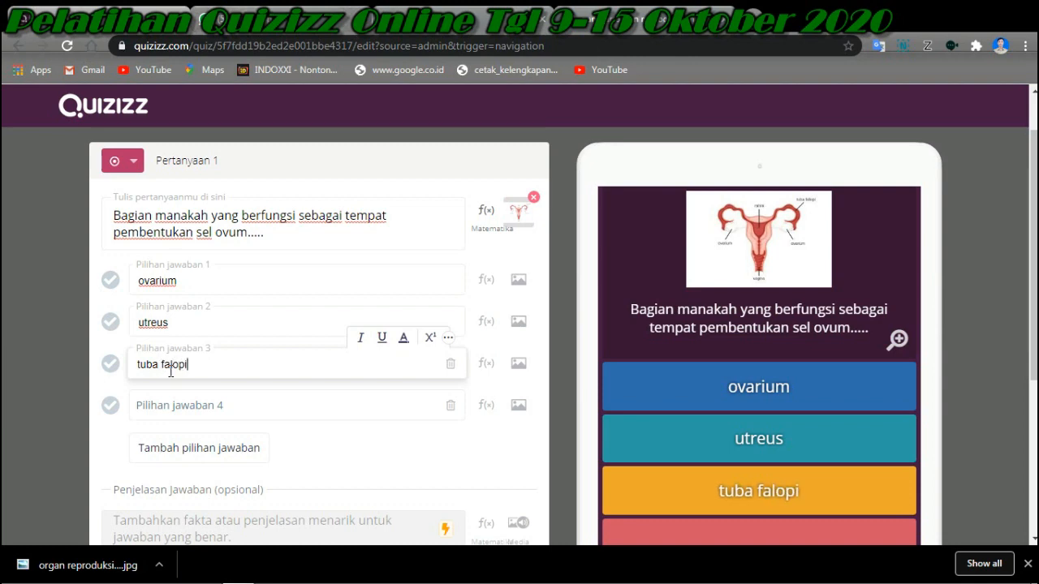
click(237, 408)
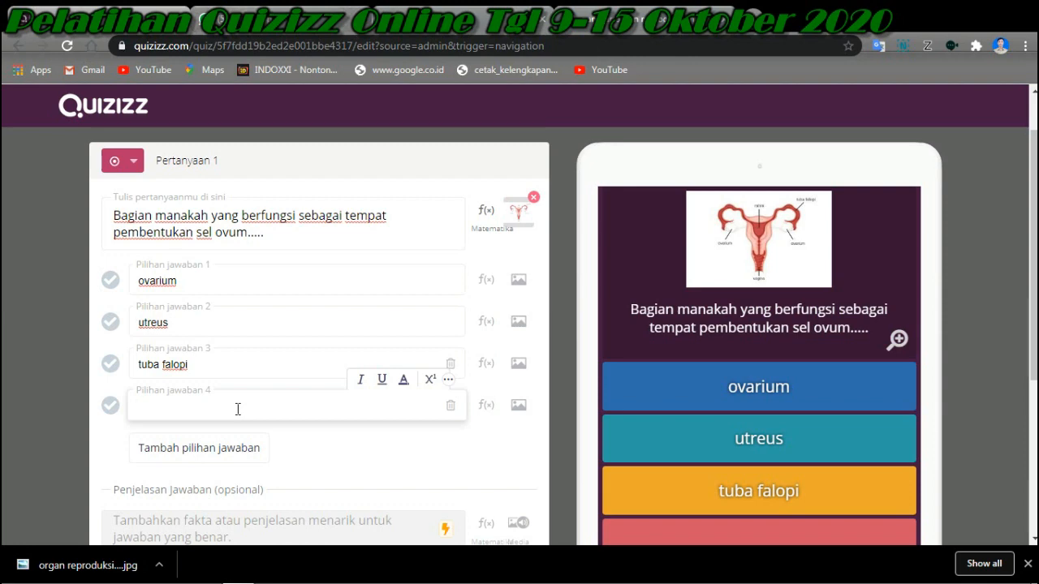
text(ser)
text(vu)
text(x)
key(BackSpace)
key(BackSpace)
text(ix)
Step: Mark the answer option "ovarium" as the correct answer
scroll(366, 285, down, 1)
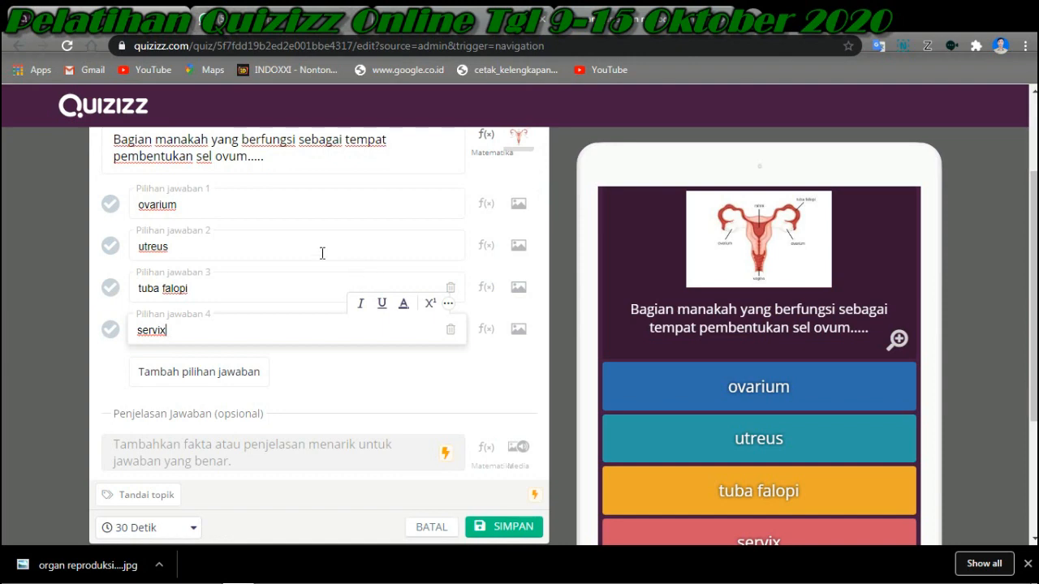
scroll(227, 332, down, 1)
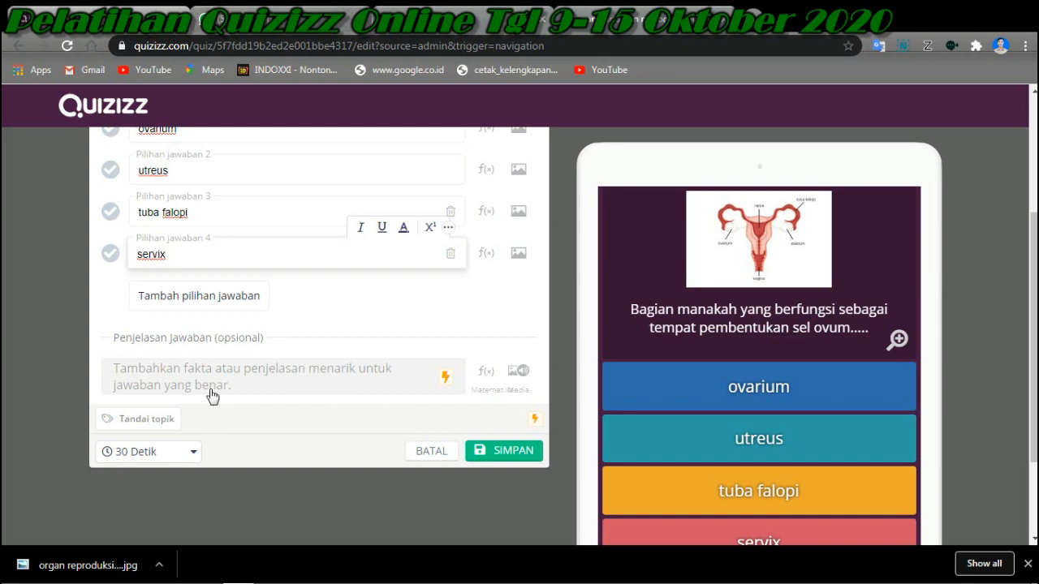
scroll(209, 300, up, 1)
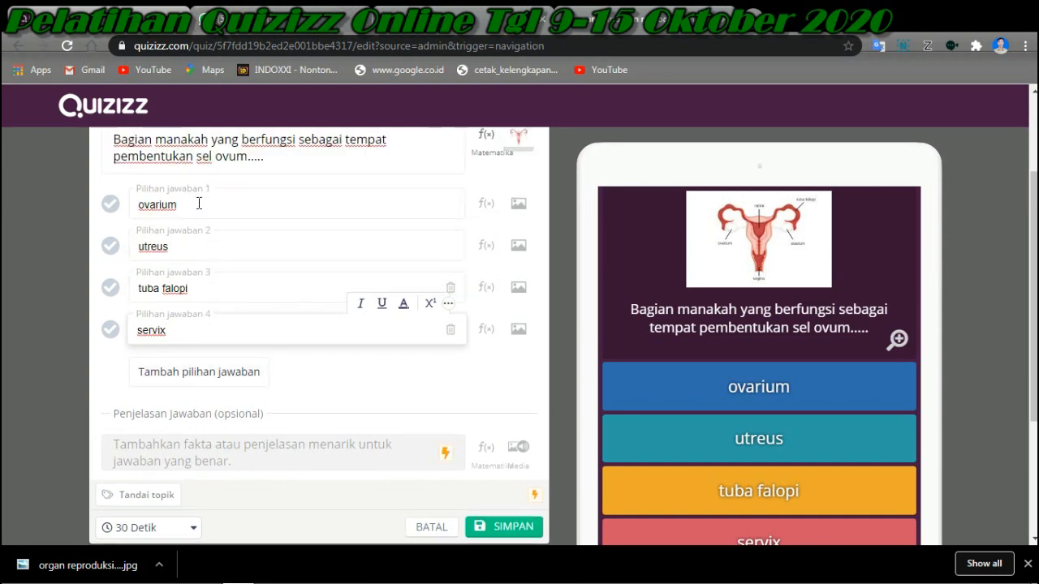
click(110, 204)
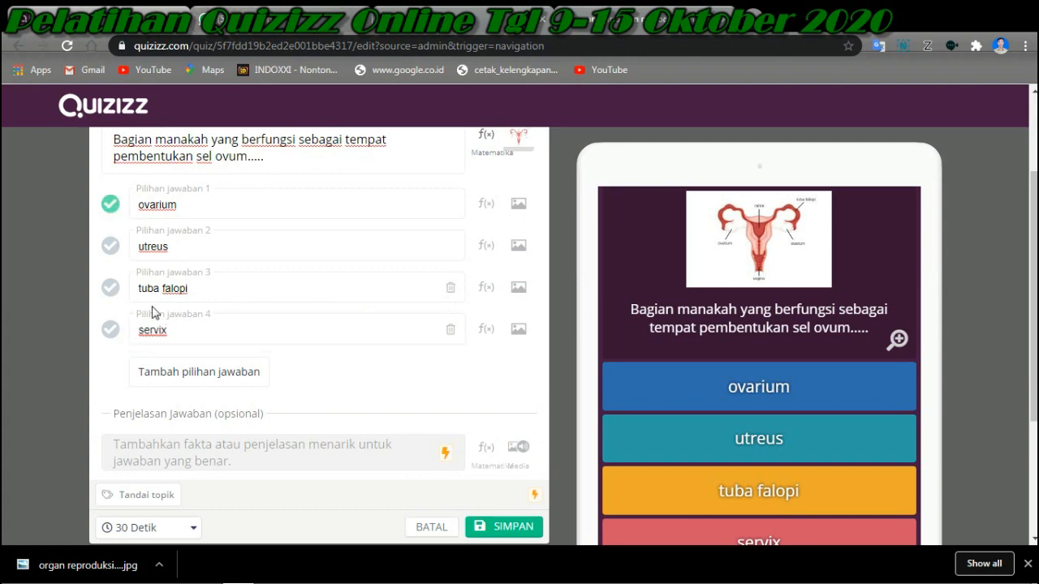
Step: Set the question's time limit to 10 seconds (10 Detik)
scroll(193, 388, up, 1)
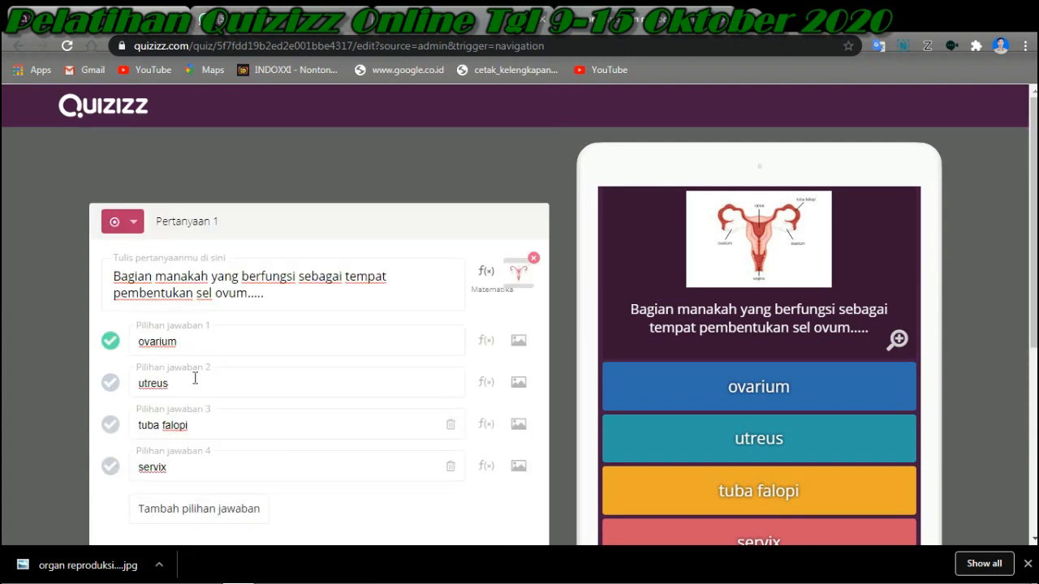
scroll(194, 379, down, 2)
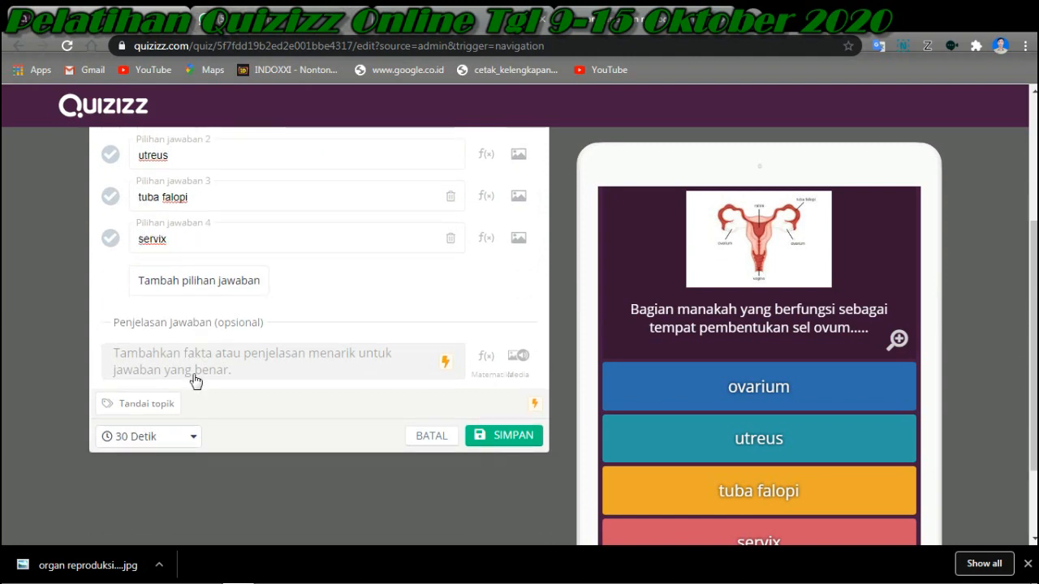
click(189, 439)
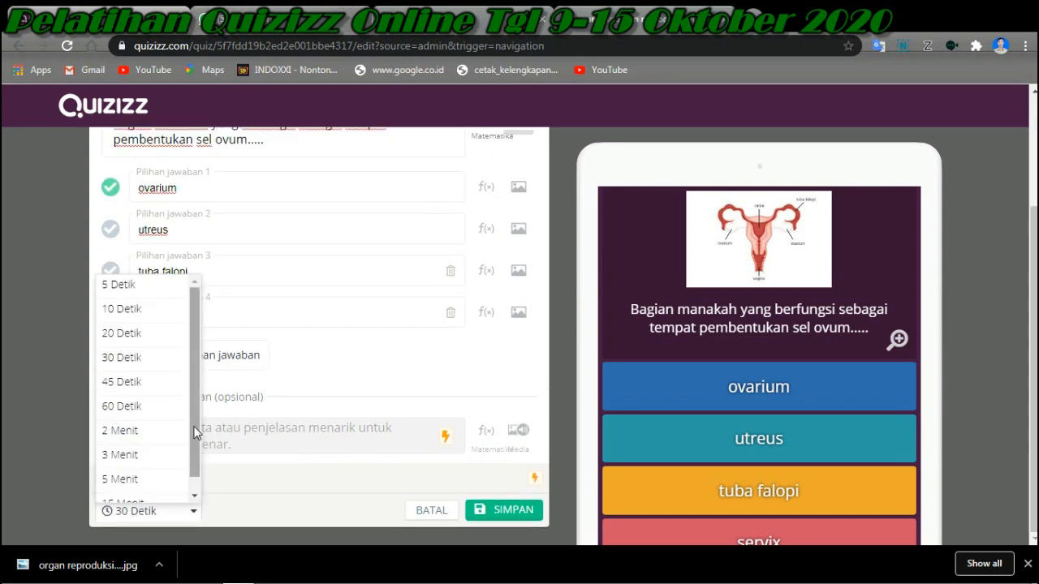
click(137, 309)
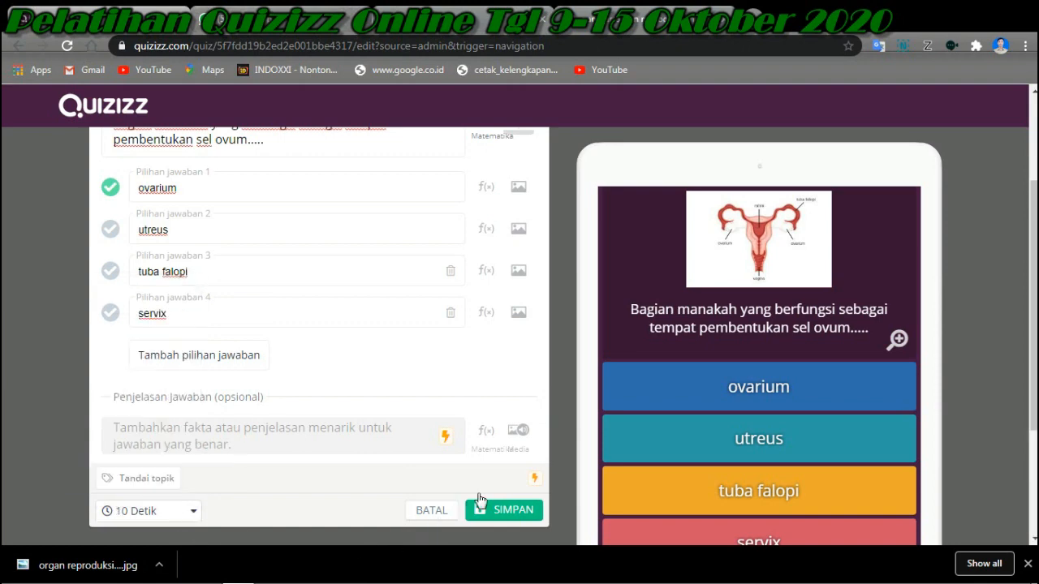
Step: Save the finished multiple-choice question about where the ovum is formed
scroll(480, 499, up, 2)
scroll(481, 494, down, 2)
click(501, 516)
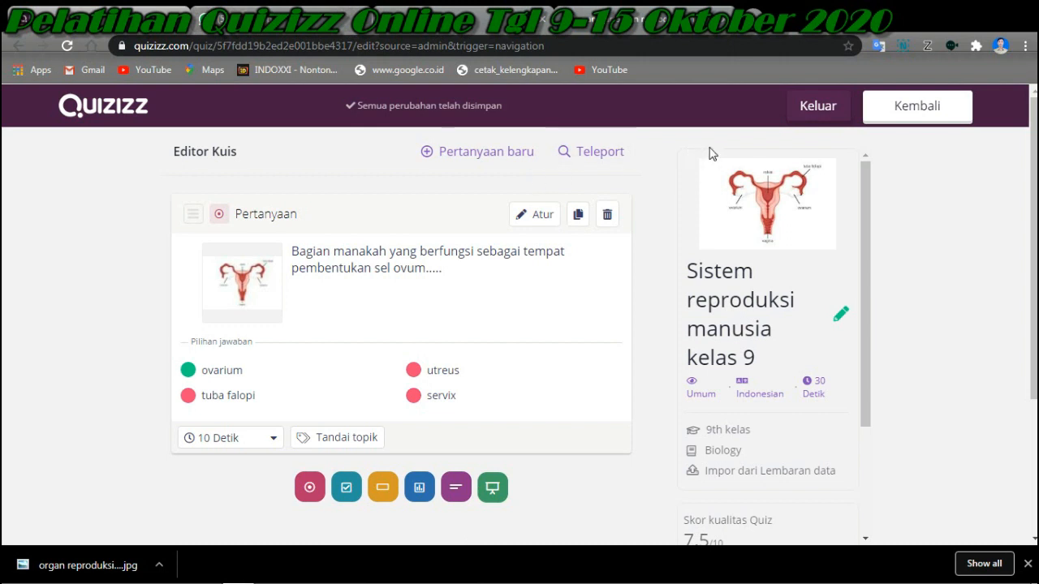
Step: Exit the quiz editor, then check the option for saving the quiz to a collection and dismiss it
mouse_move(703, 186)
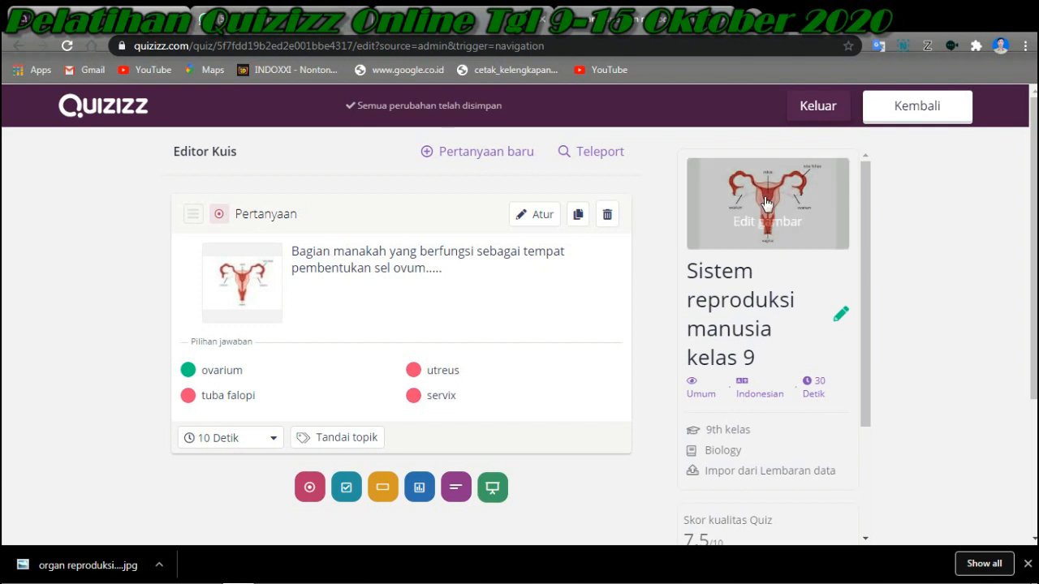
scroll(740, 293, down, 3)
scroll(731, 227, up, 3)
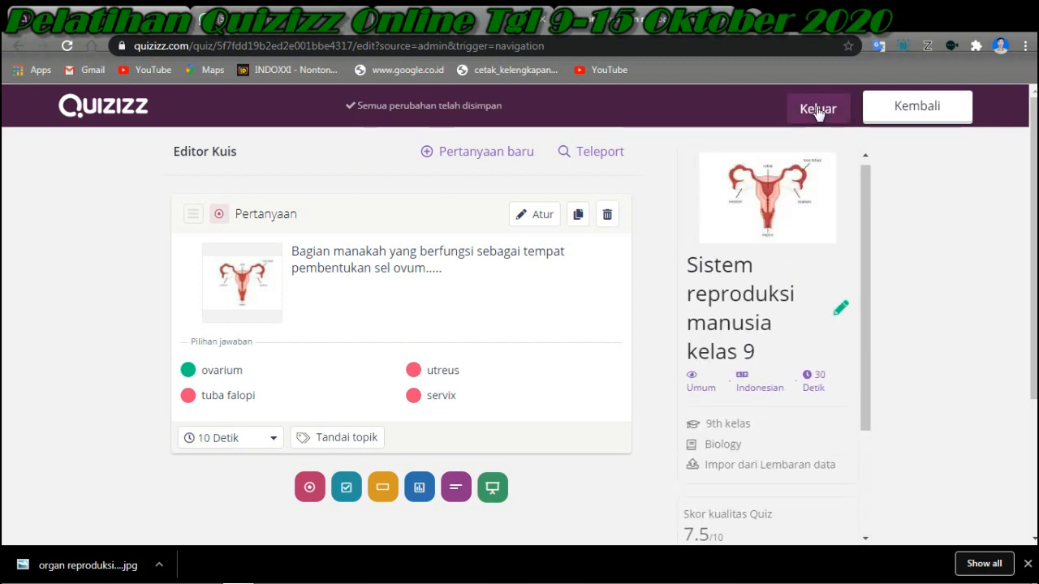
click(817, 110)
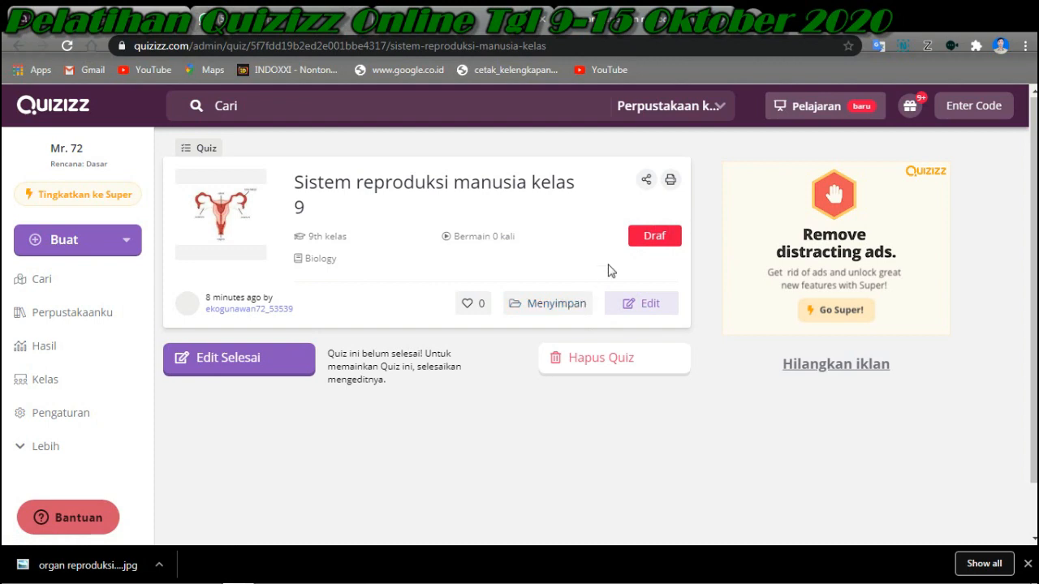
click(557, 317)
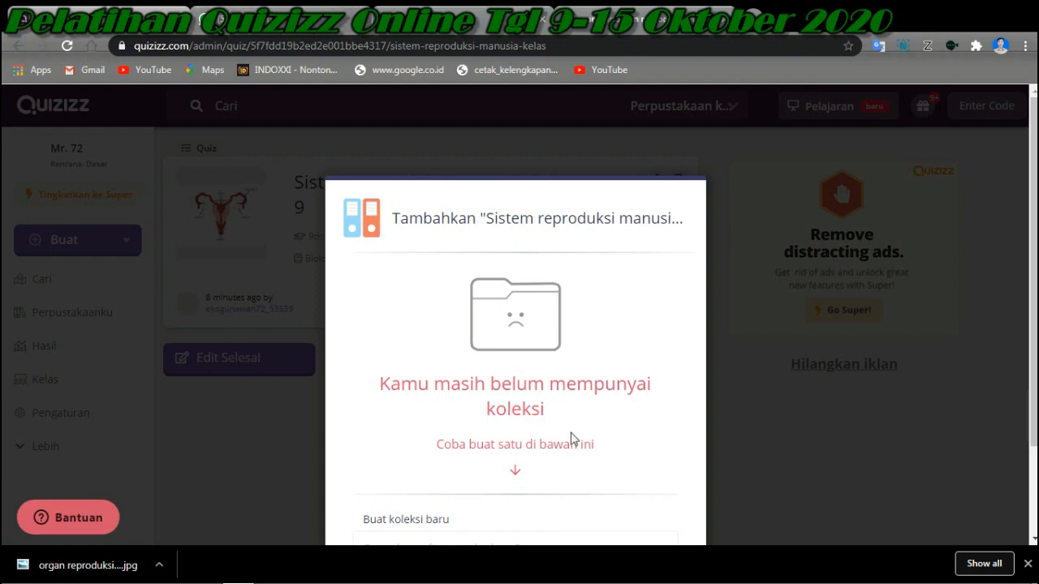
click(715, 394)
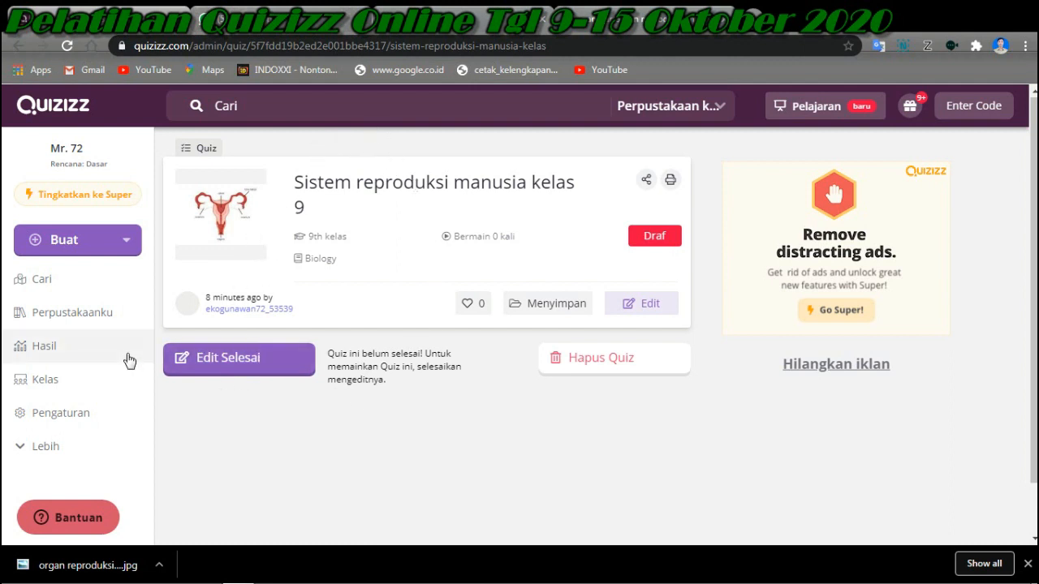
Step: Go to the personal quiz library (Perpustakaanku)
click(40, 282)
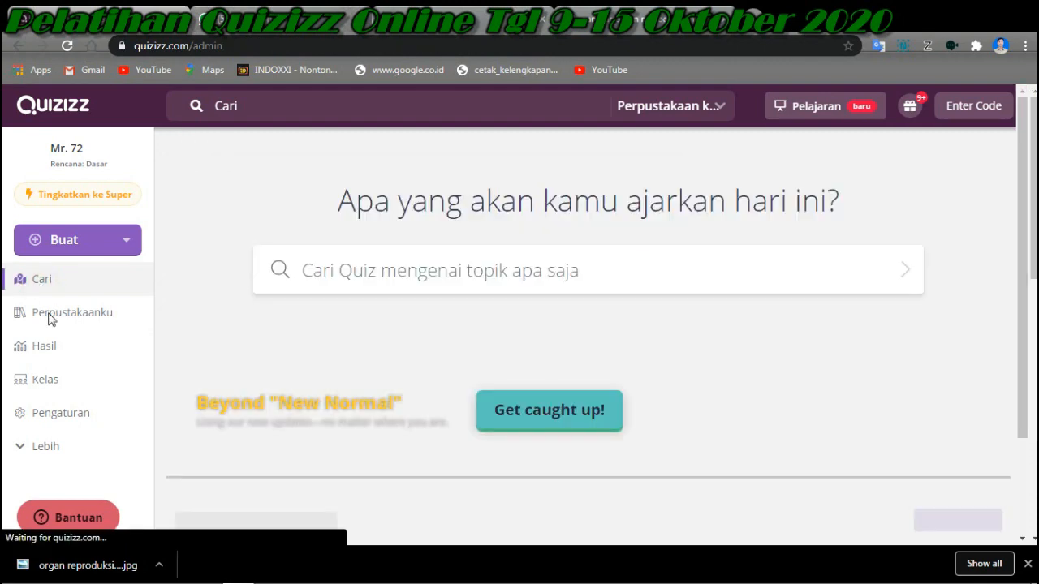
click(49, 314)
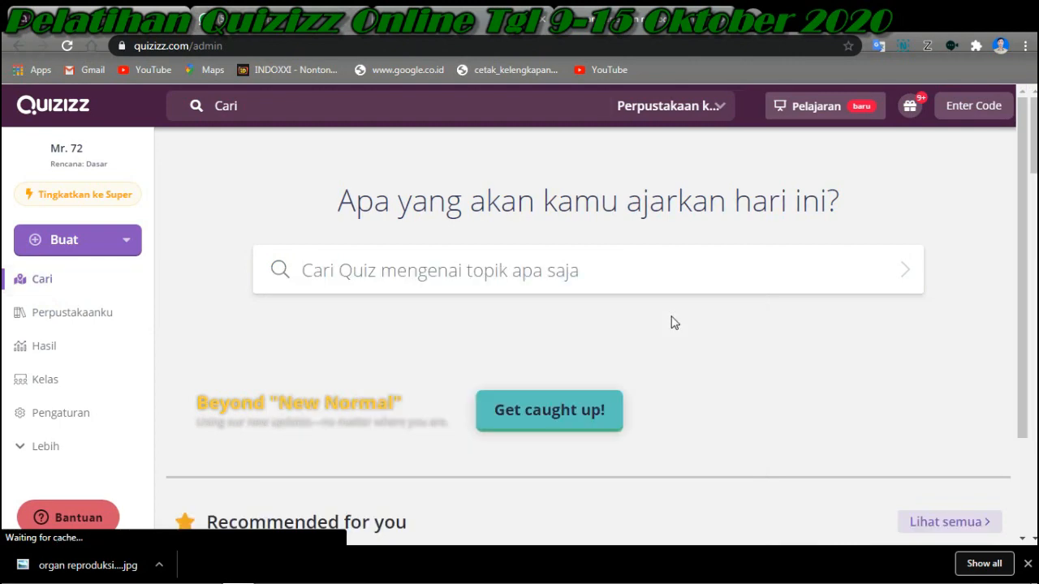
scroll(380, 400, down, 3)
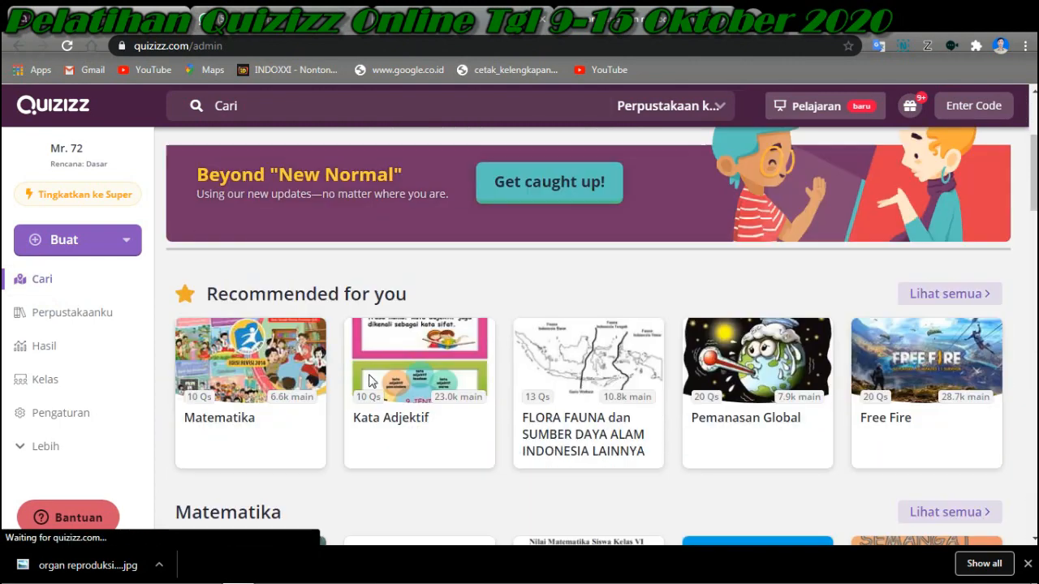
click(52, 312)
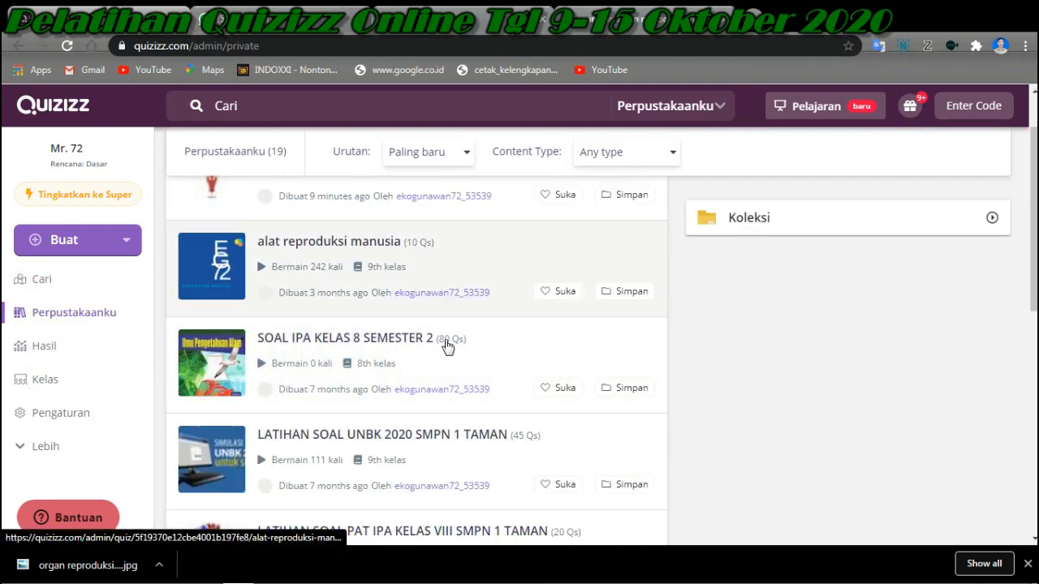
Step: Look through the whole list of own quizzes in the library, down to the oldest entries
scroll(445, 354, down, 2)
scroll(445, 354, down, 3)
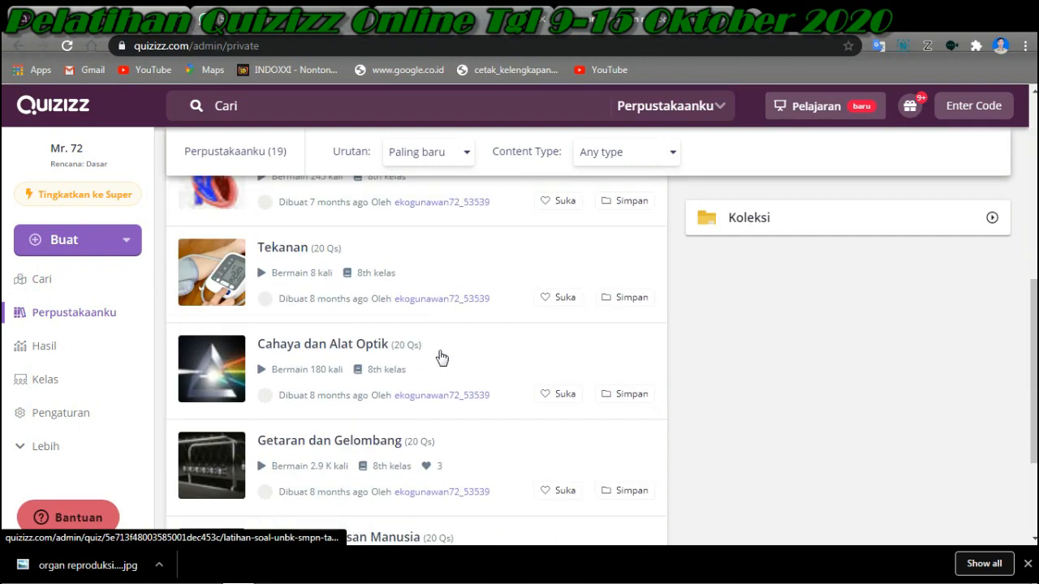
scroll(438, 357, down, 1)
scroll(438, 357, down, 2)
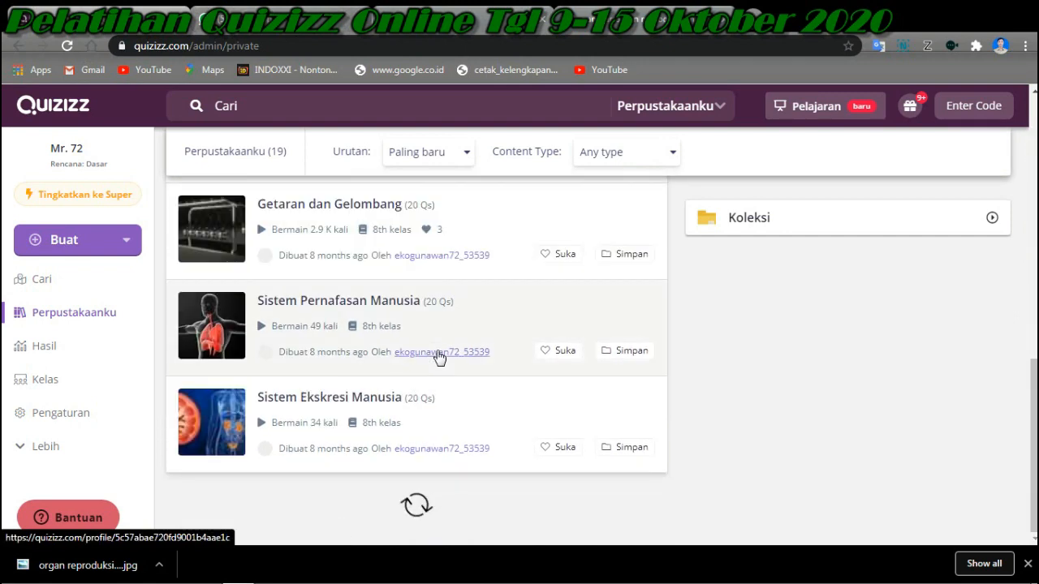
scroll(416, 458, down, 3)
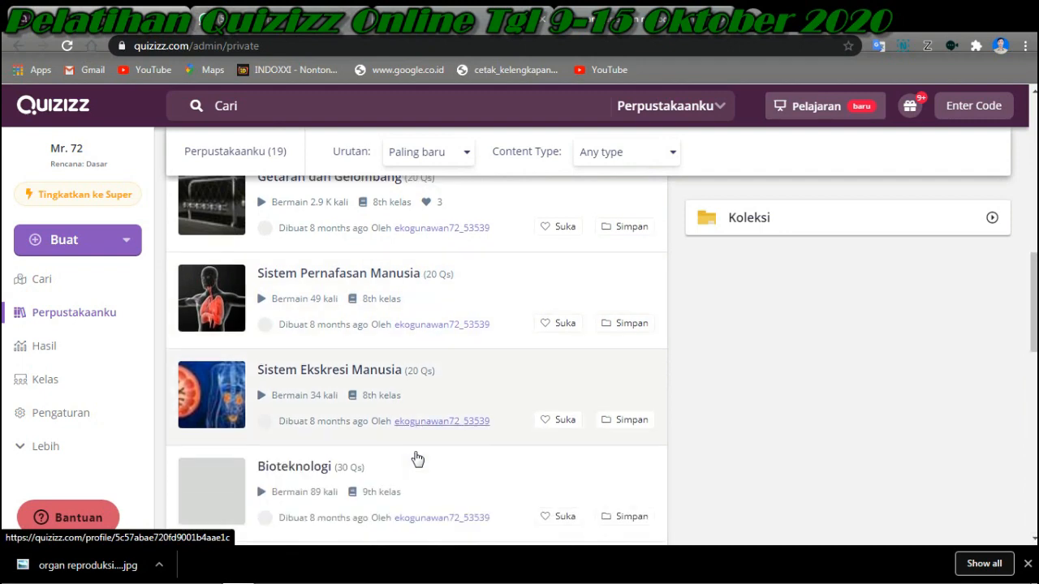
scroll(417, 459, down, 7)
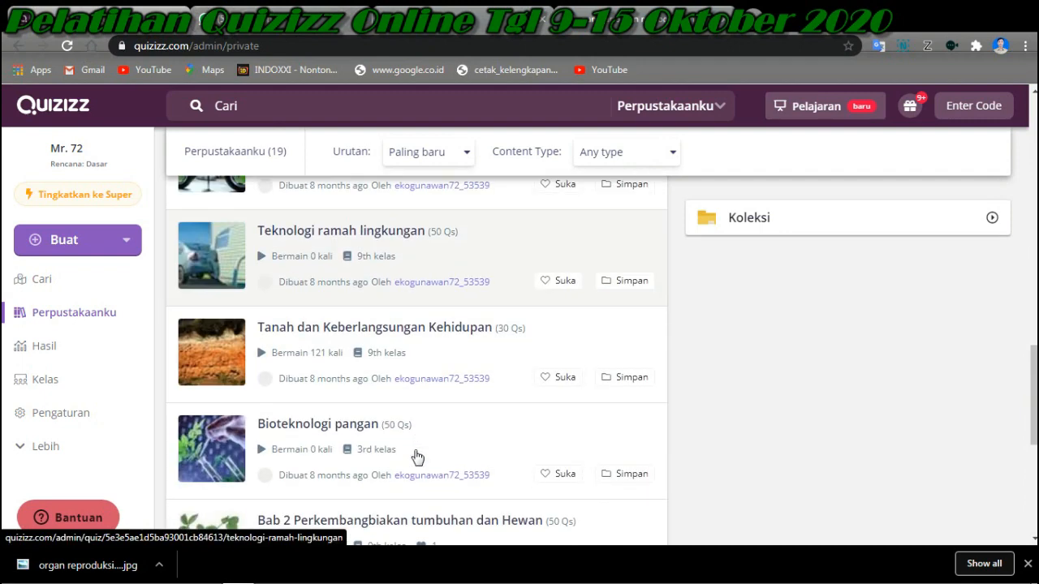
scroll(416, 458, down, 2)
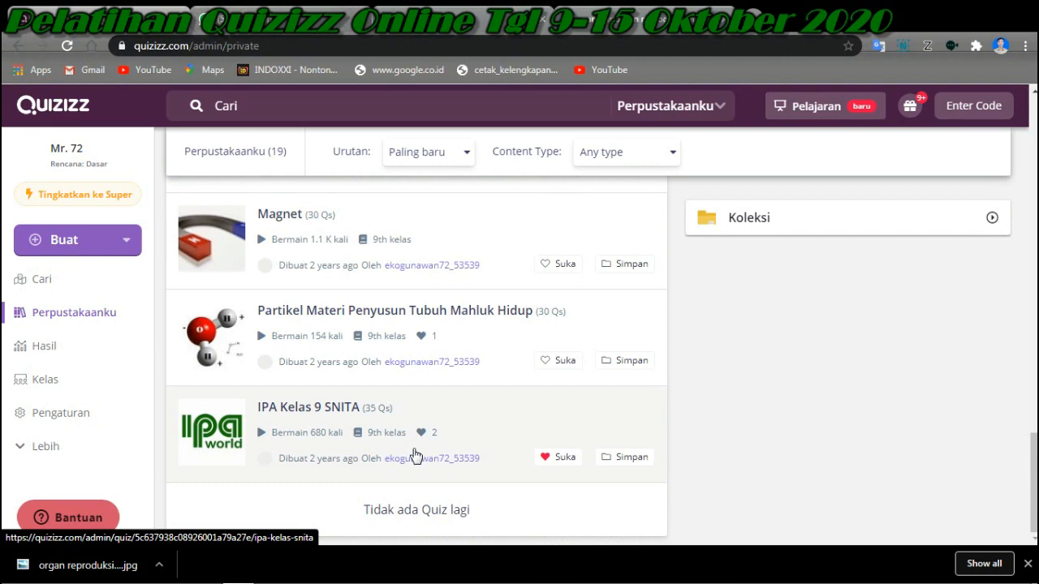
scroll(415, 457, up, 1)
scroll(415, 457, up, 5)
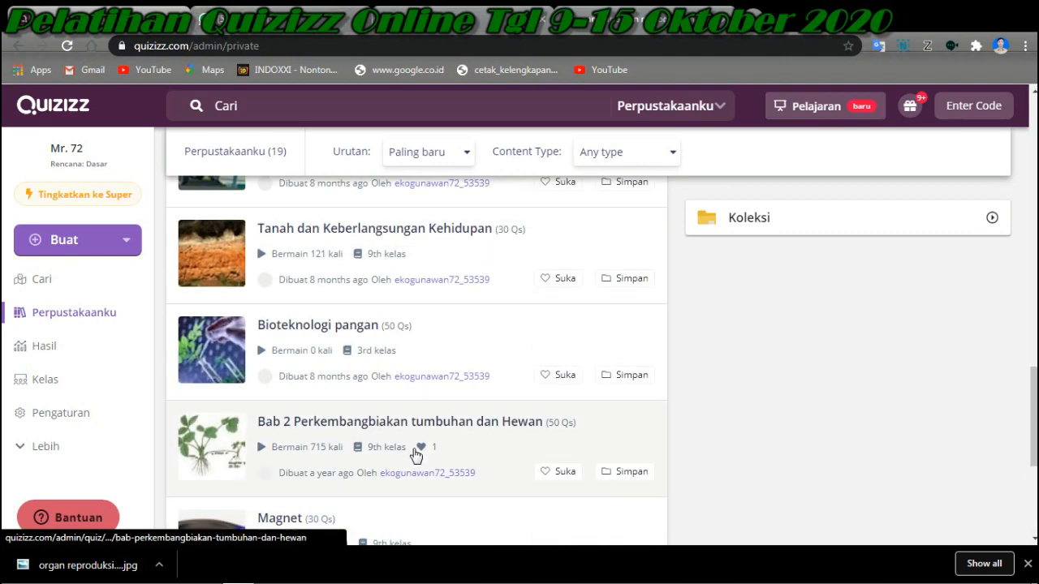
scroll(415, 456, up, 5)
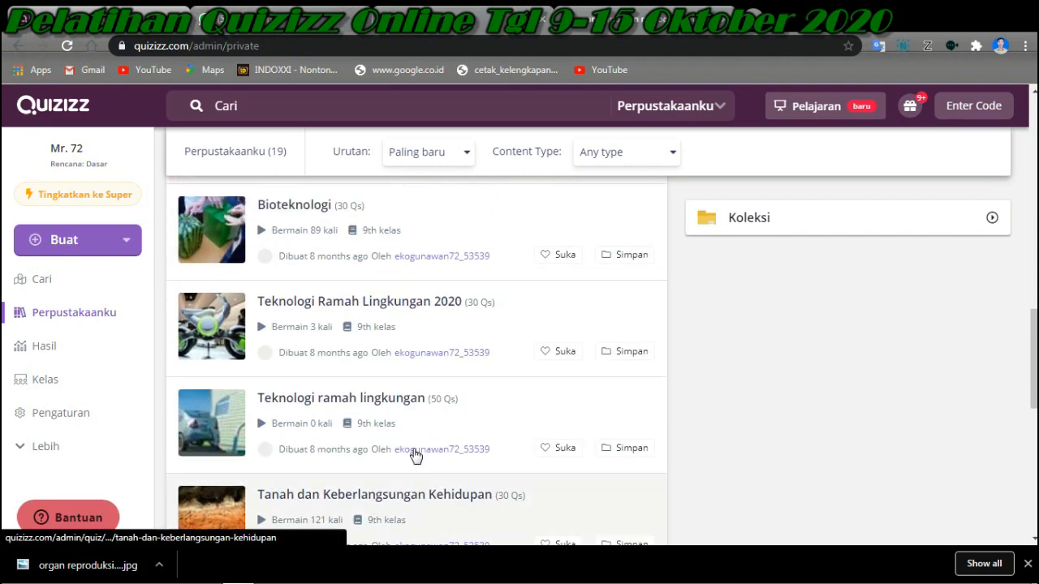
scroll(418, 453, up, 1)
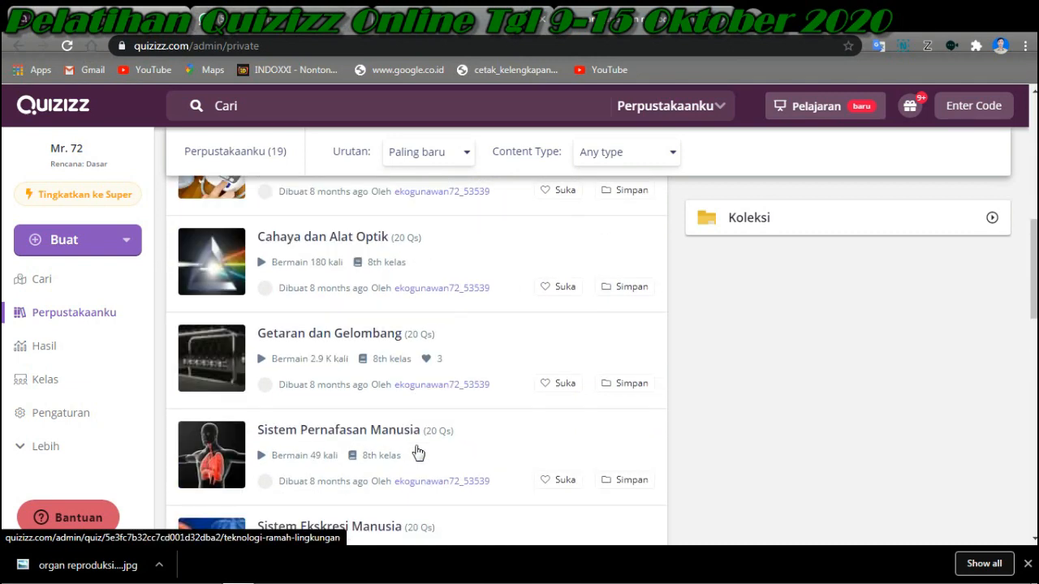
scroll(417, 453, down, 6)
scroll(418, 453, down, 5)
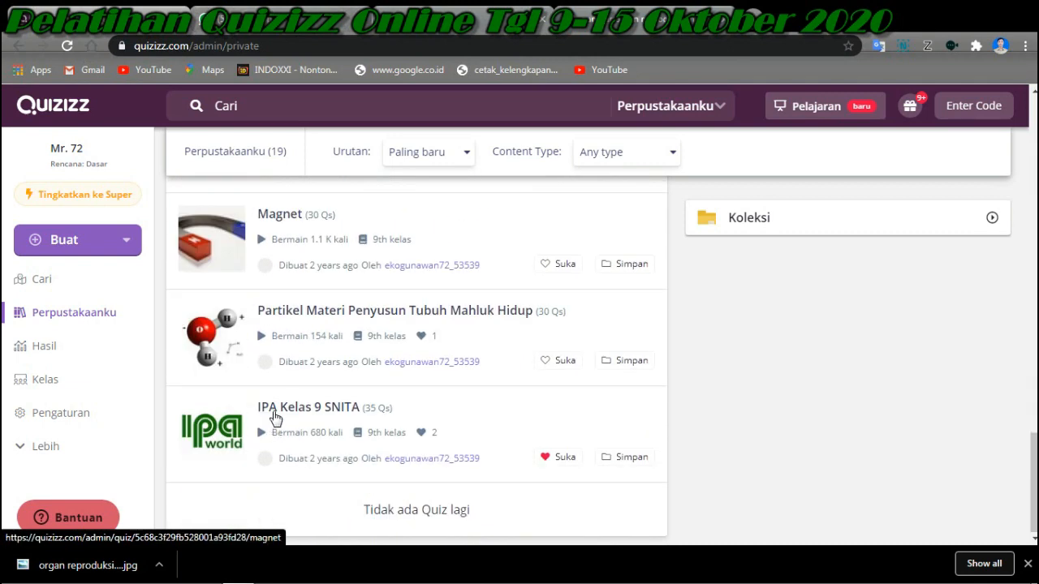
Step: Open the quiz "IPA Kelas 9 SNITA" and review its first questions and answer options
click(279, 413)
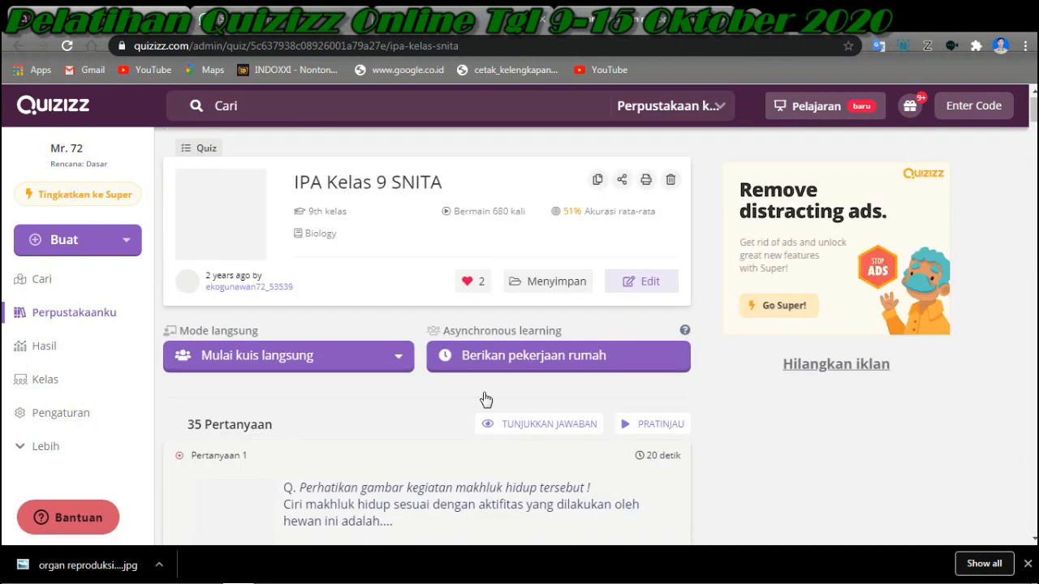
scroll(482, 397, down, 4)
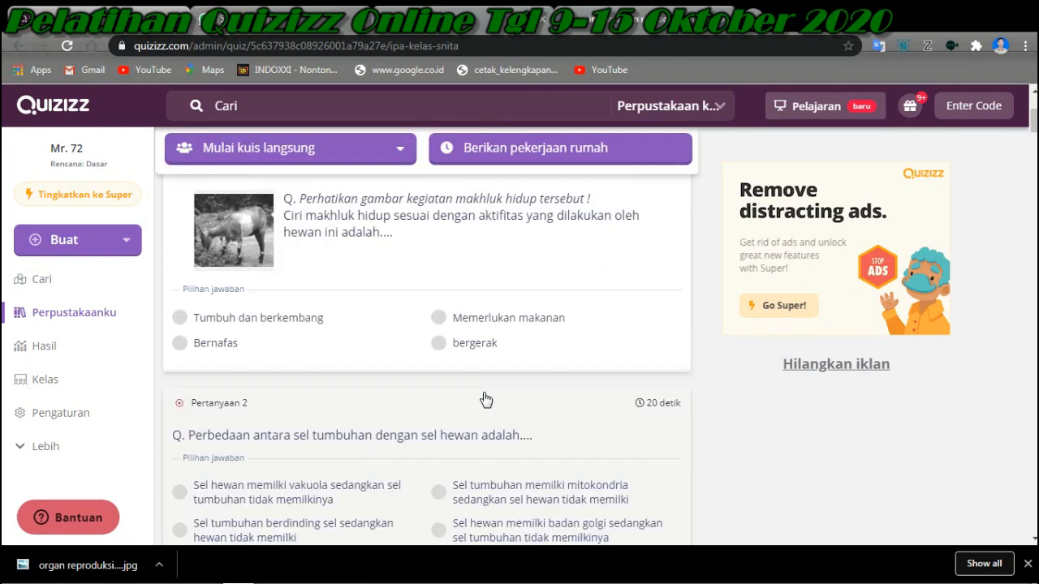
scroll(486, 400, down, 4)
scroll(485, 399, down, 6)
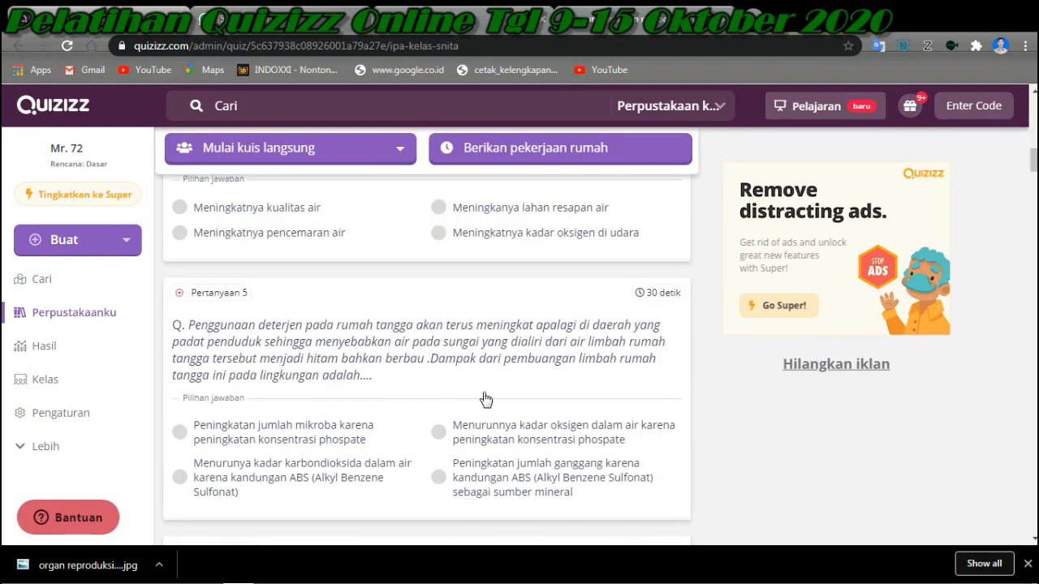
scroll(485, 399, up, 15)
scroll(485, 399, up, 3)
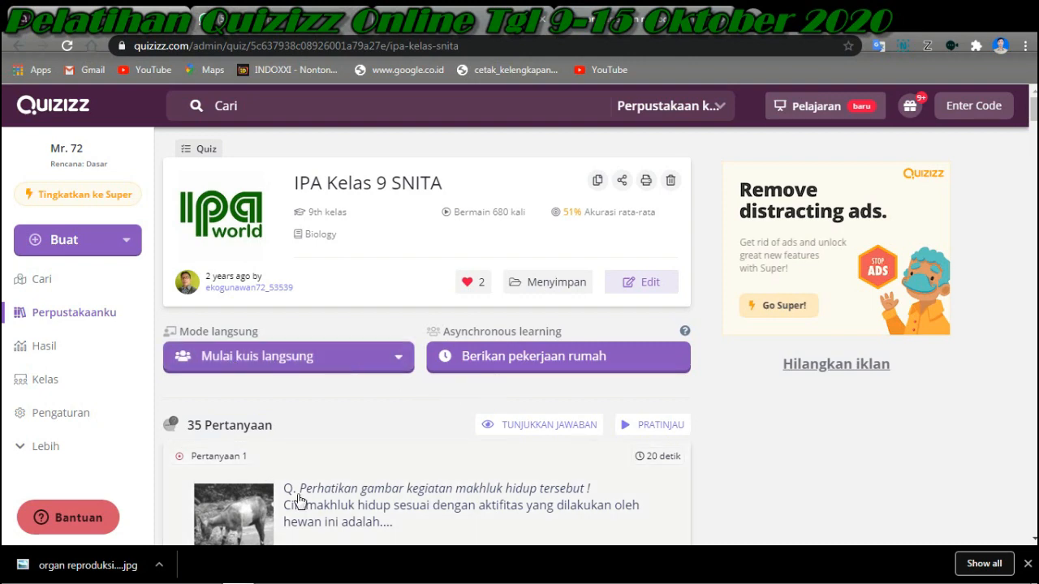
Step: Start assigning the IPA Kelas 9 SNITA quiz as homework and set the deadline date to Friday, October 23
click(533, 359)
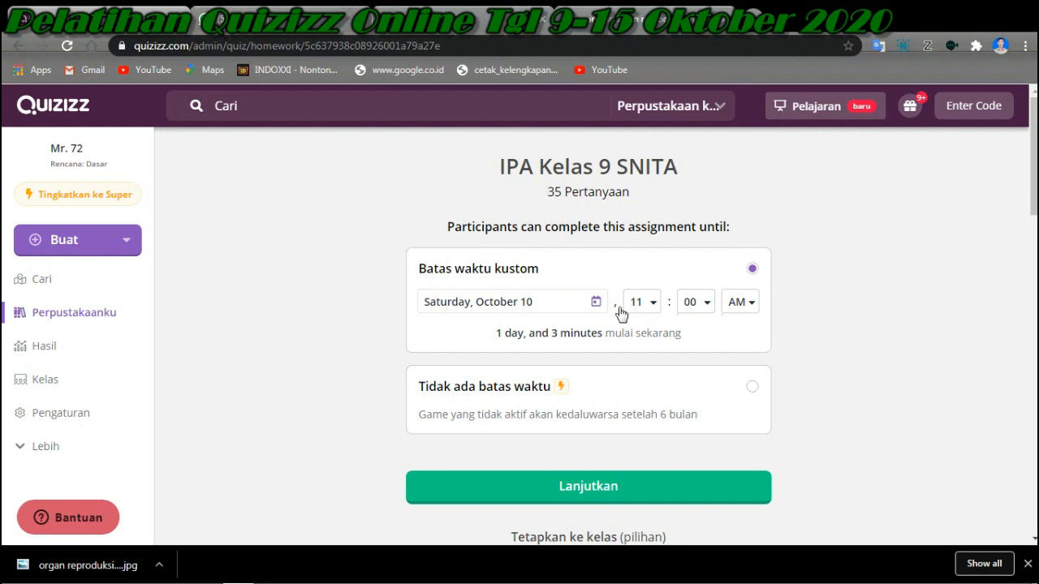
click(504, 307)
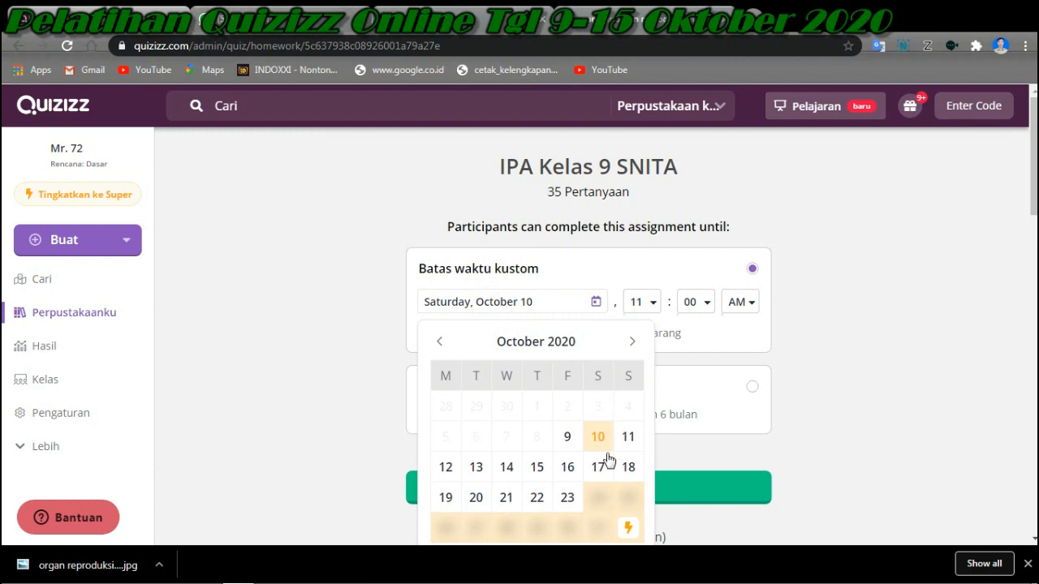
click(568, 500)
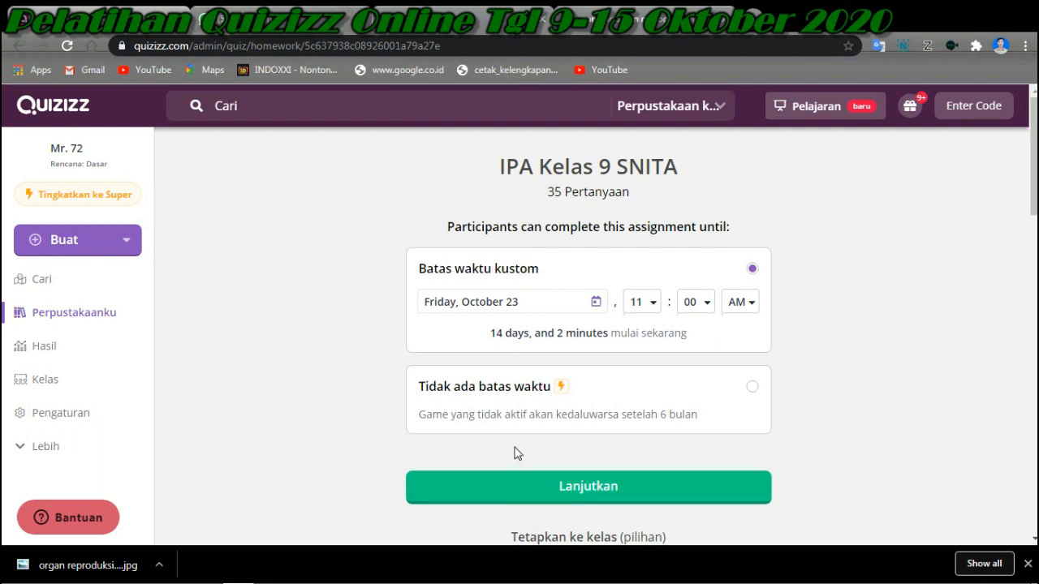
Step: Create the homework assignment without choosing a class and review its participant invitation page
scroll(516, 453, down, 1)
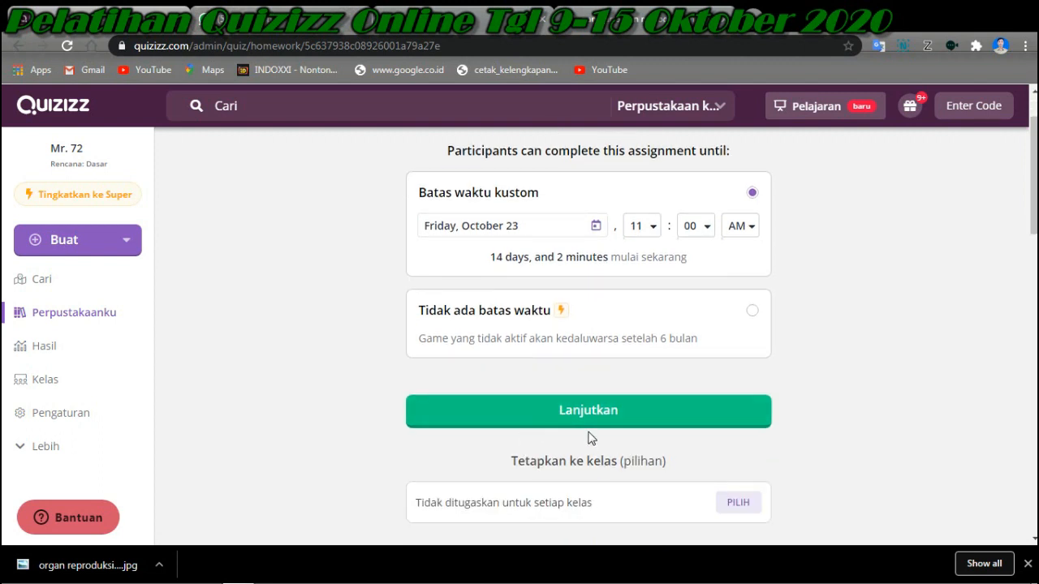
scroll(592, 436, down, 1)
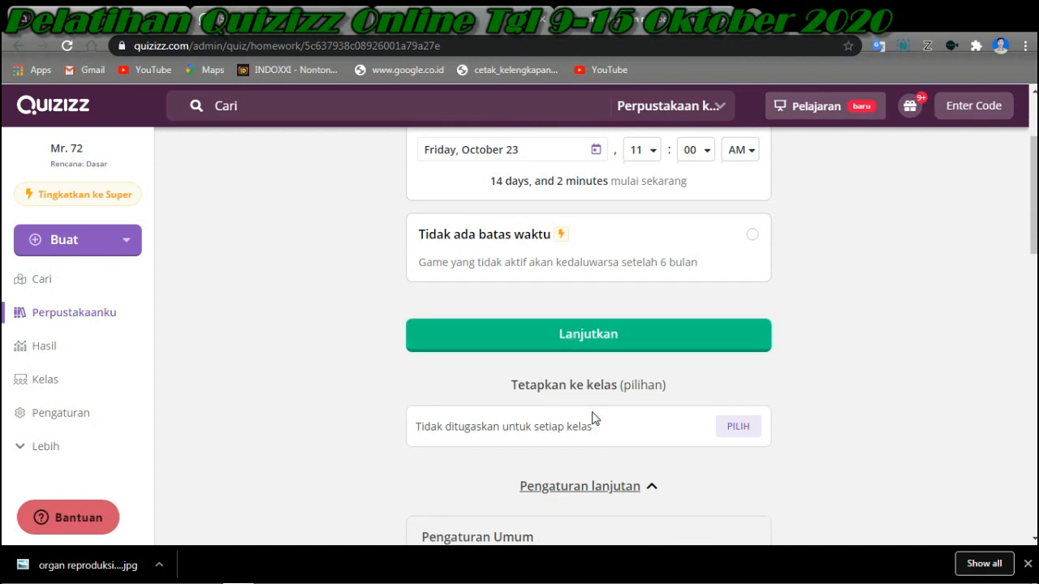
click(608, 337)
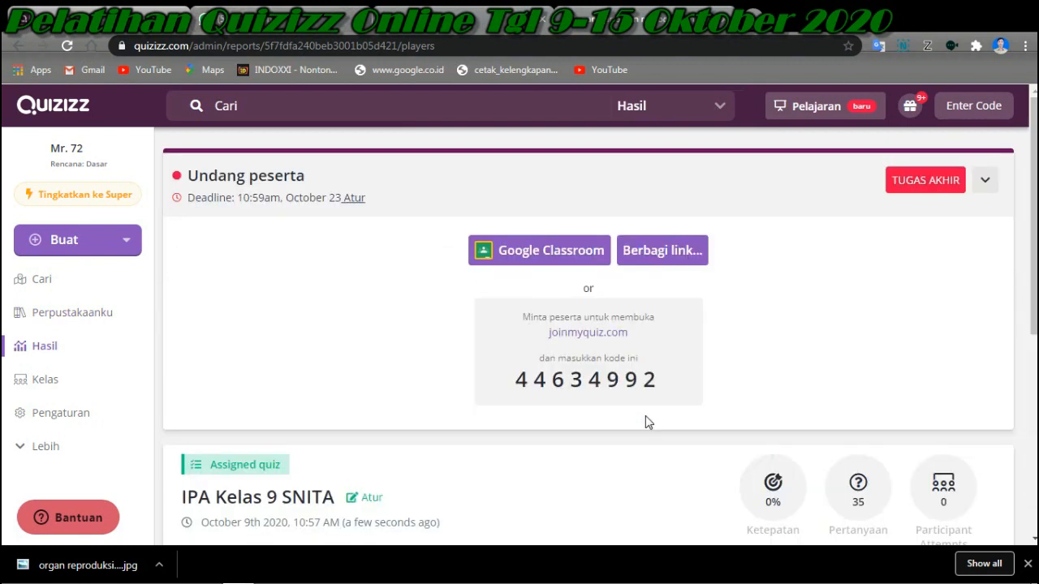
scroll(647, 422, down, 1)
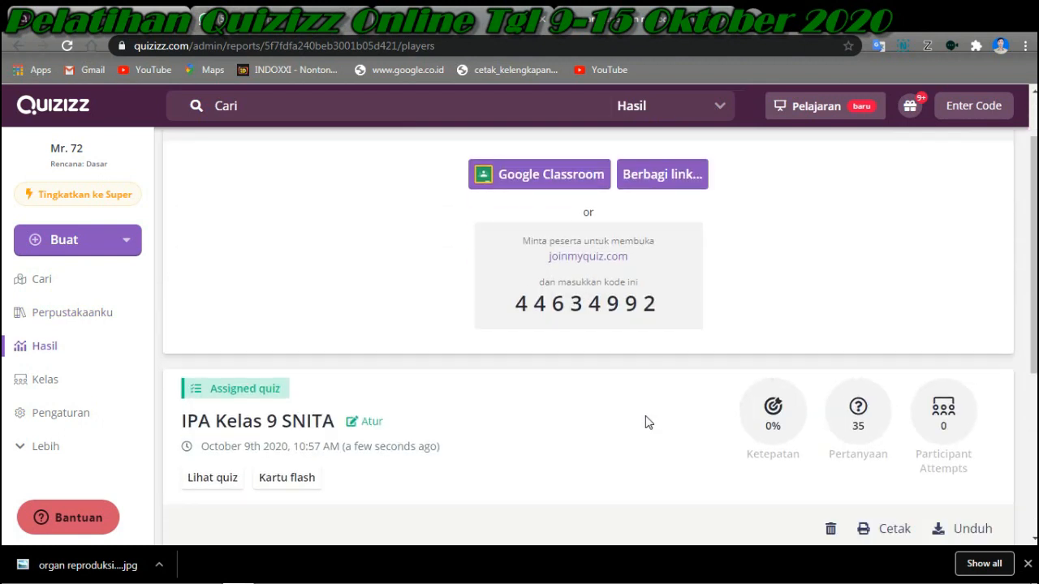
scroll(647, 421, up, 1)
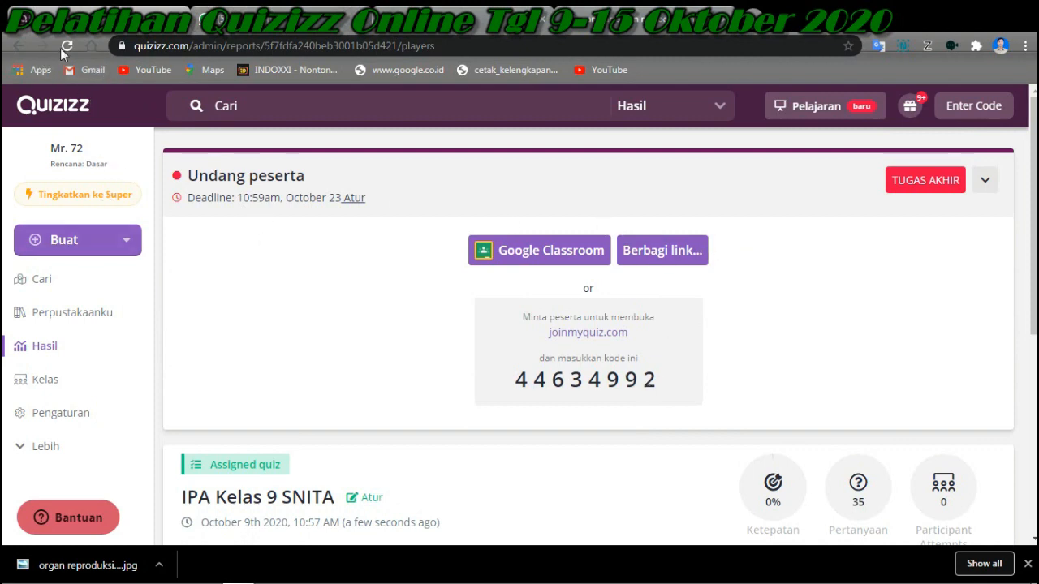
Step: Return to the homework settings of the IPA Kelas 9 SNITA quiz and review the available participant attempt limits
click(18, 46)
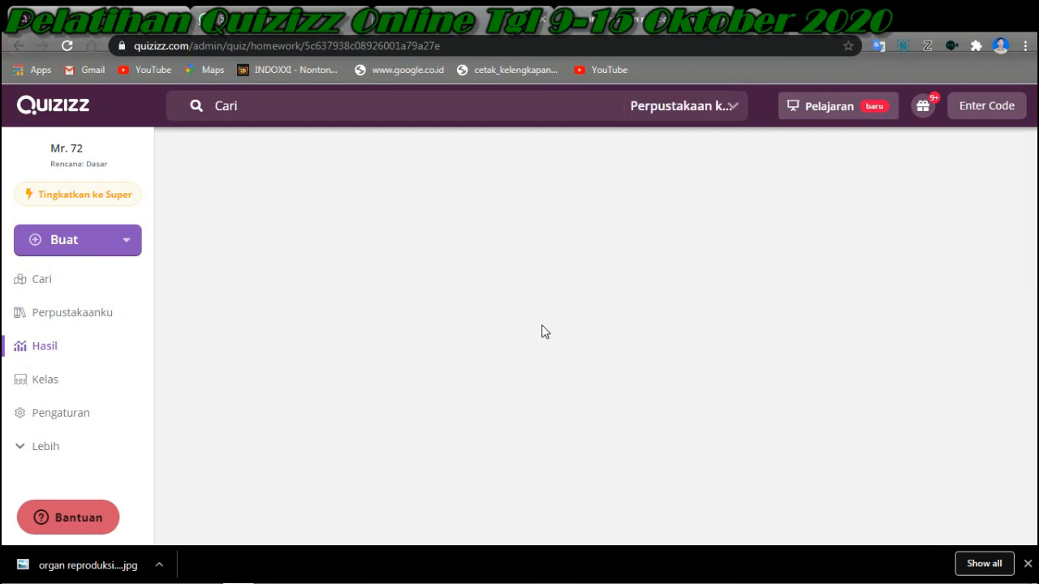
scroll(648, 334, down, 5)
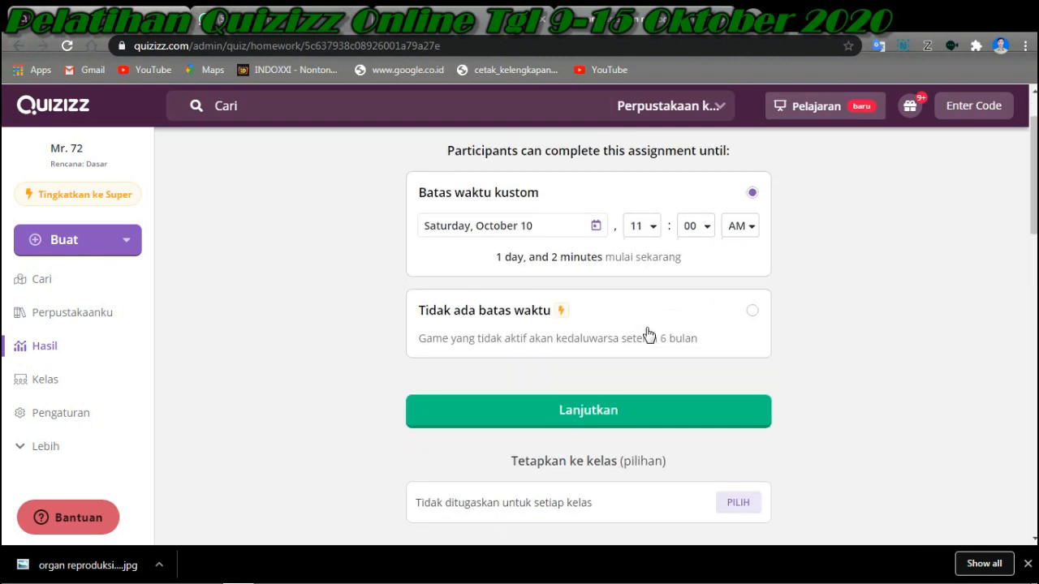
scroll(625, 302, up, 1)
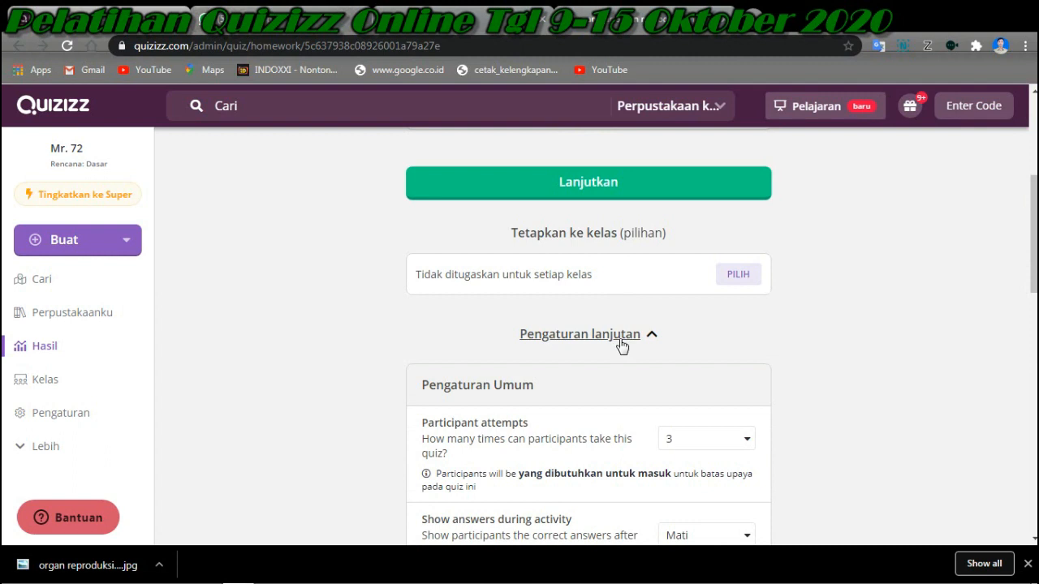
scroll(622, 346, down, 1)
scroll(614, 284, down, 1)
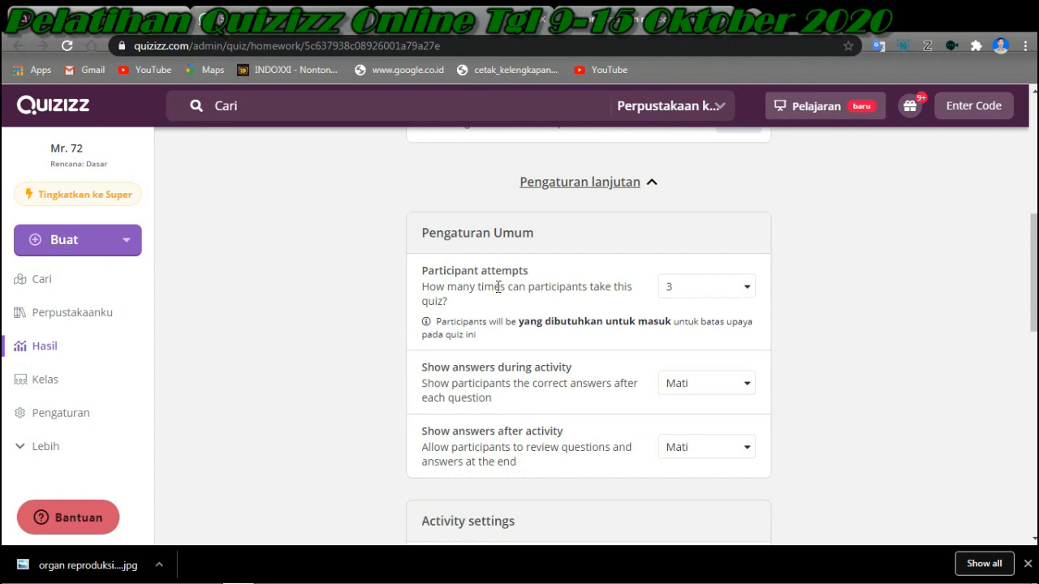
click(745, 291)
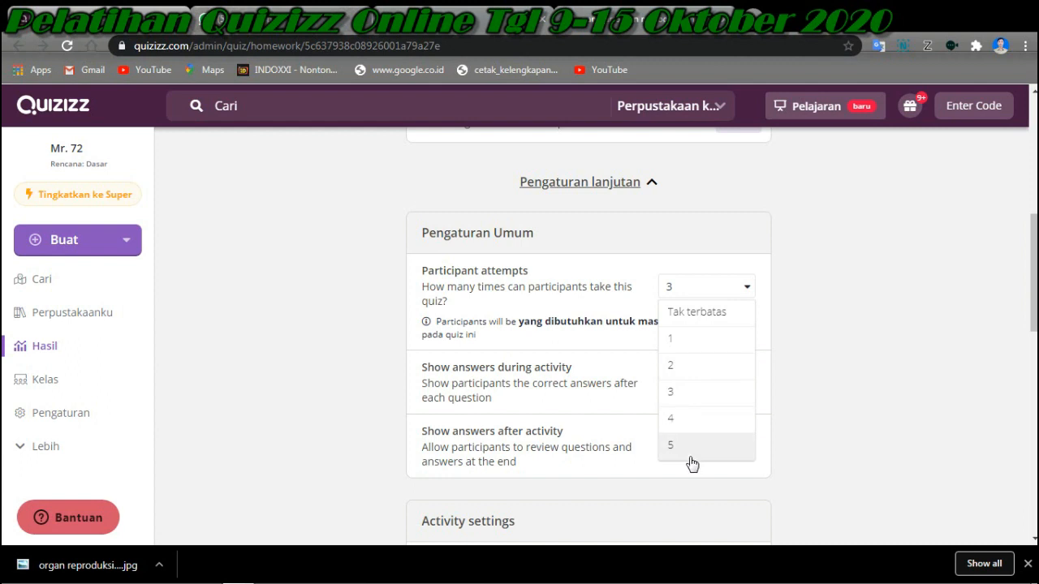
click(746, 294)
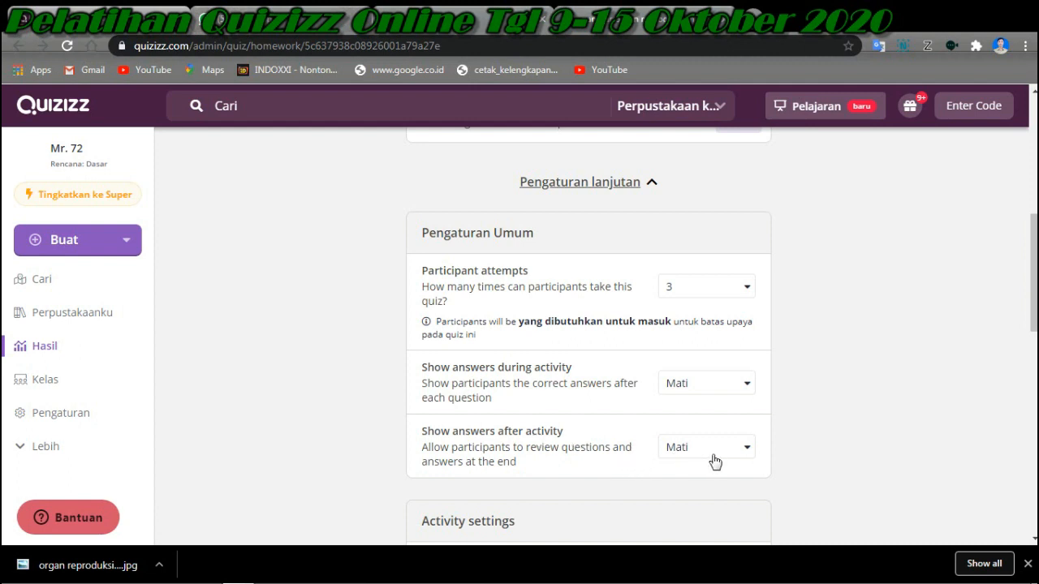
Step: Examine the homework's answer display options, activity settings and meme sets down to the end of the advanced settings
scroll(751, 457, down, 1)
scroll(753, 457, down, 2)
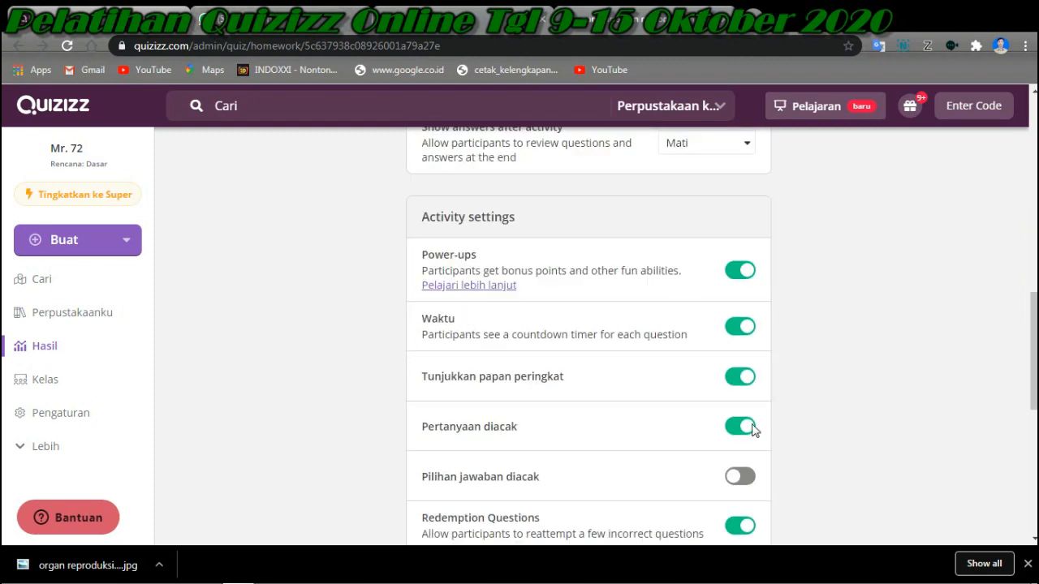
scroll(758, 448, down, 1)
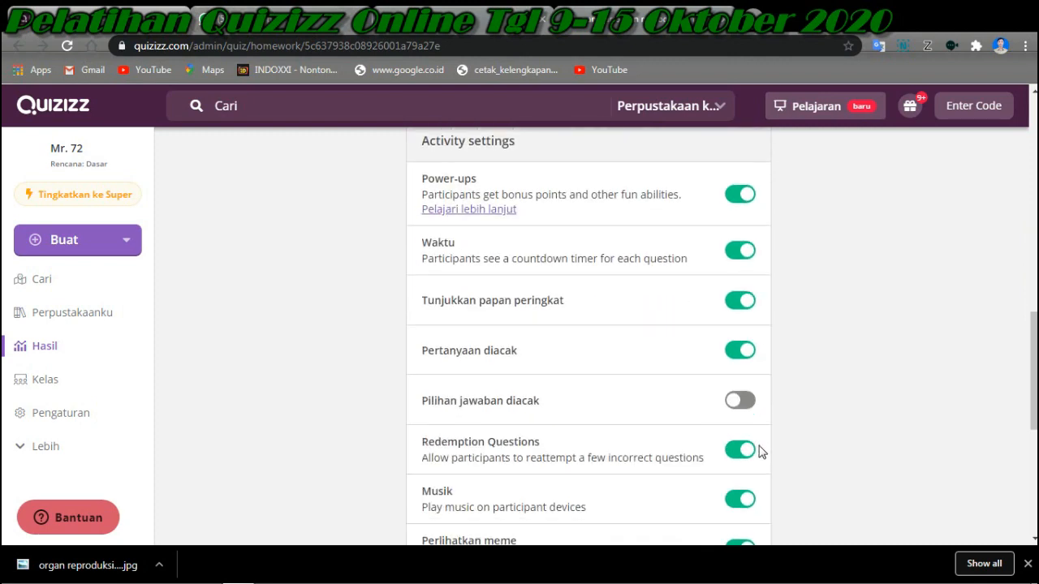
scroll(738, 455, down, 1)
scroll(730, 194, up, 1)
scroll(751, 430, up, 2)
scroll(751, 430, up, 5)
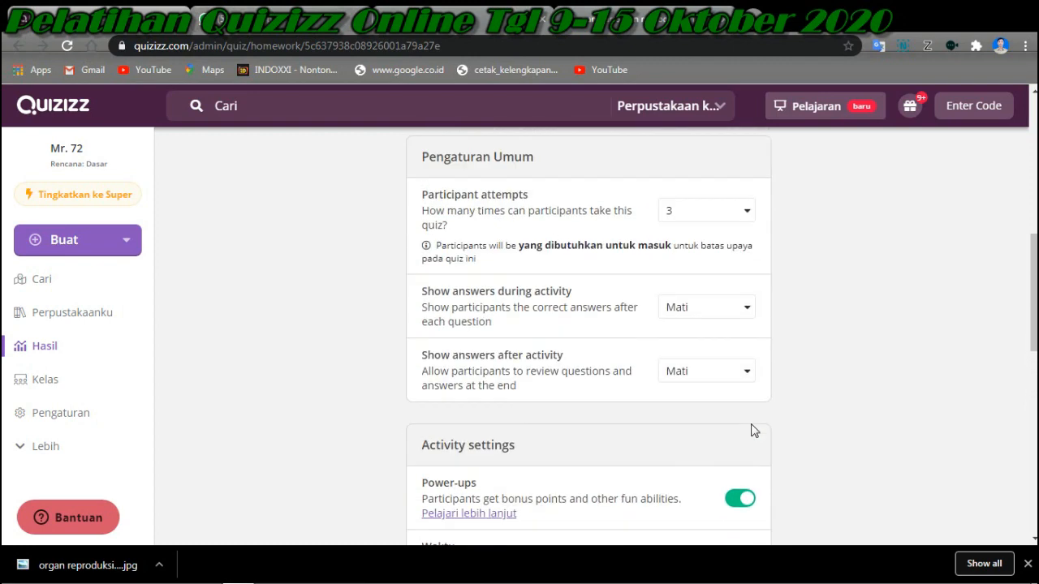
scroll(752, 442, down, 3)
scroll(751, 455, down, 8)
scroll(749, 451, up, 13)
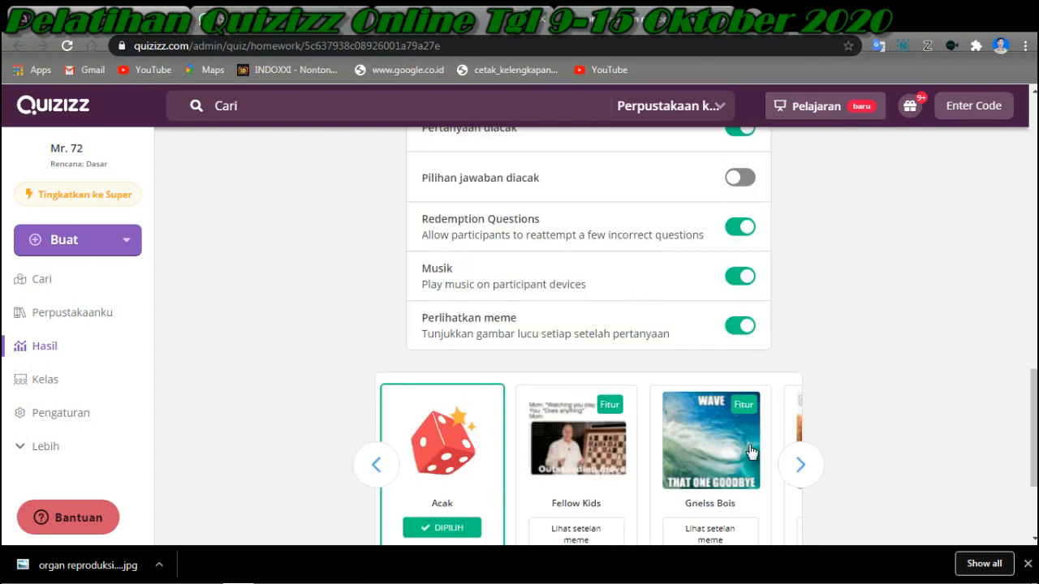
scroll(747, 436, down, 10)
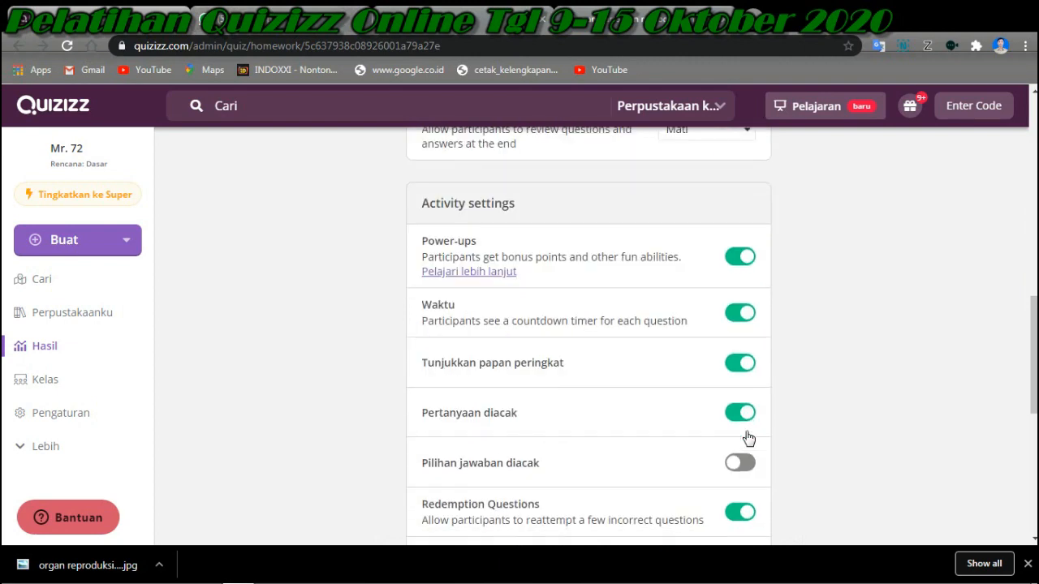
scroll(747, 436, down, 1)
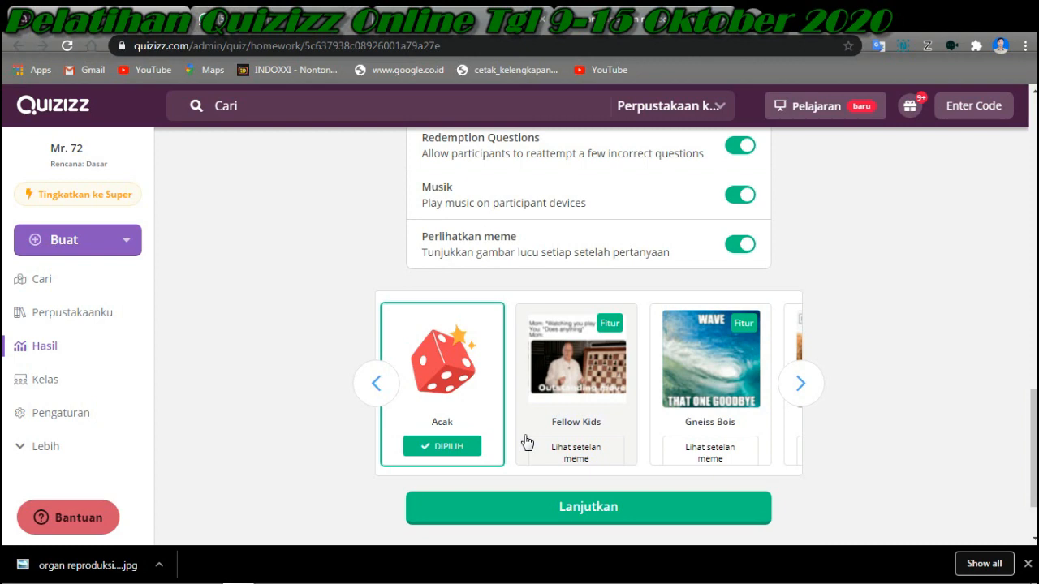
scroll(617, 503, up, 7)
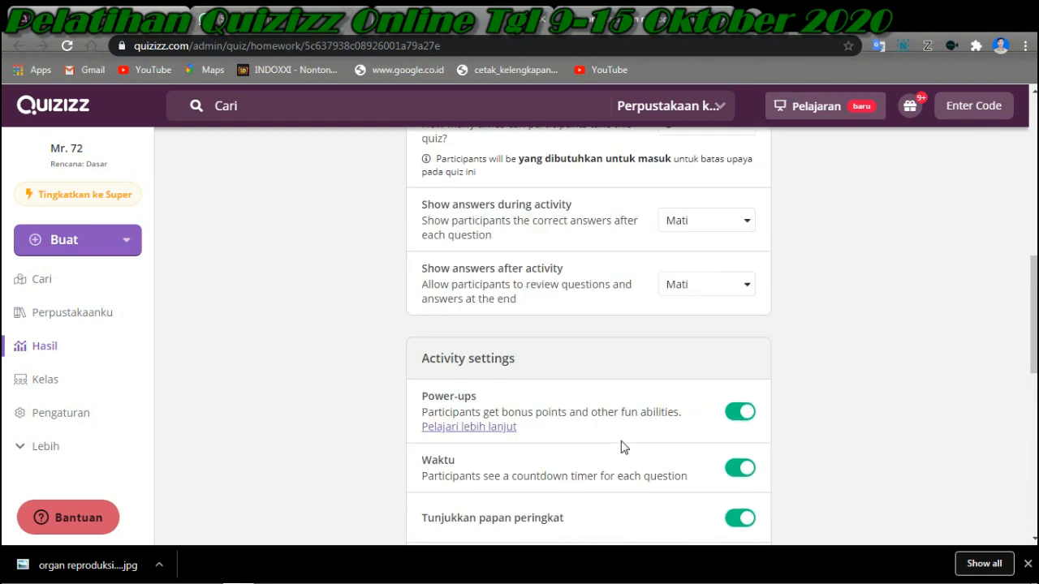
scroll(621, 448, up, 10)
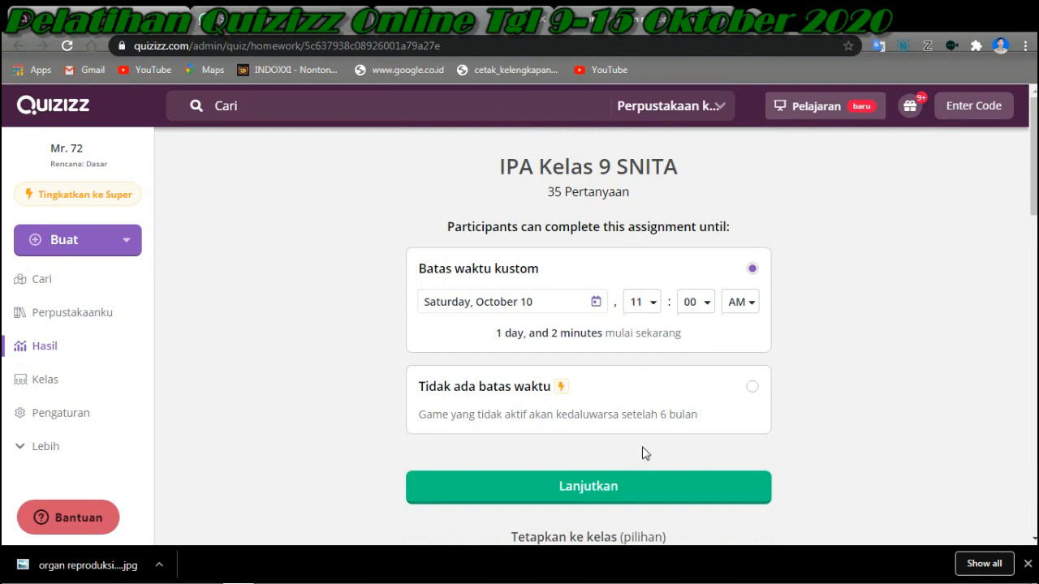
Step: Create the homework assignment with the October 10 deadline and copy its participant join link
click(638, 491)
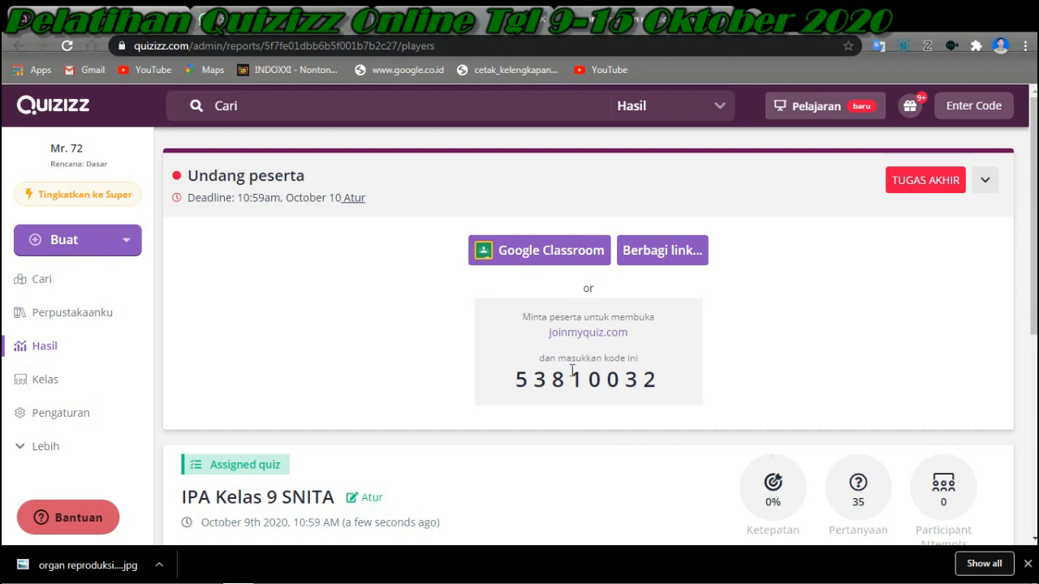
click(662, 251)
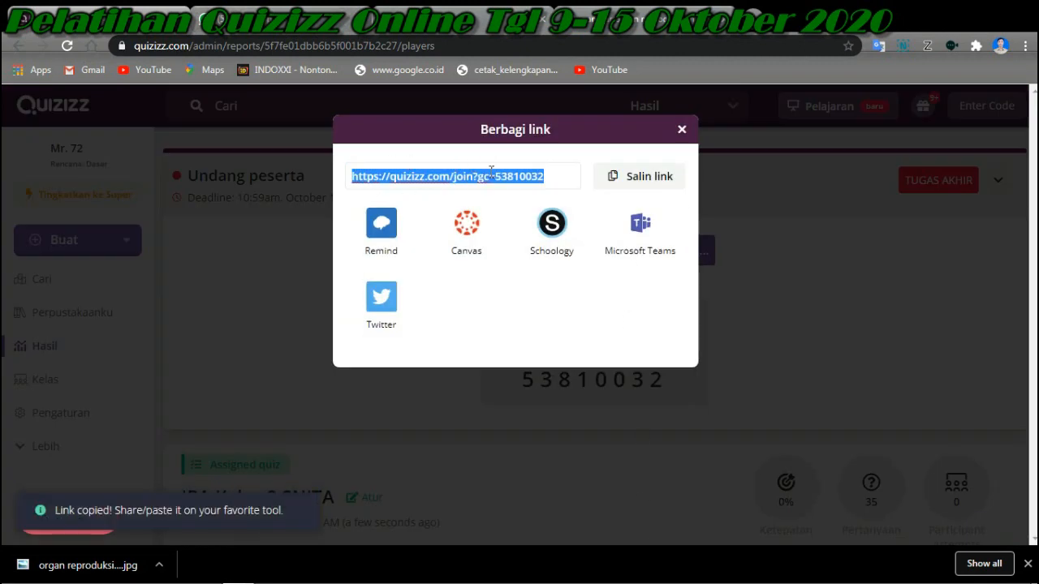
click(633, 179)
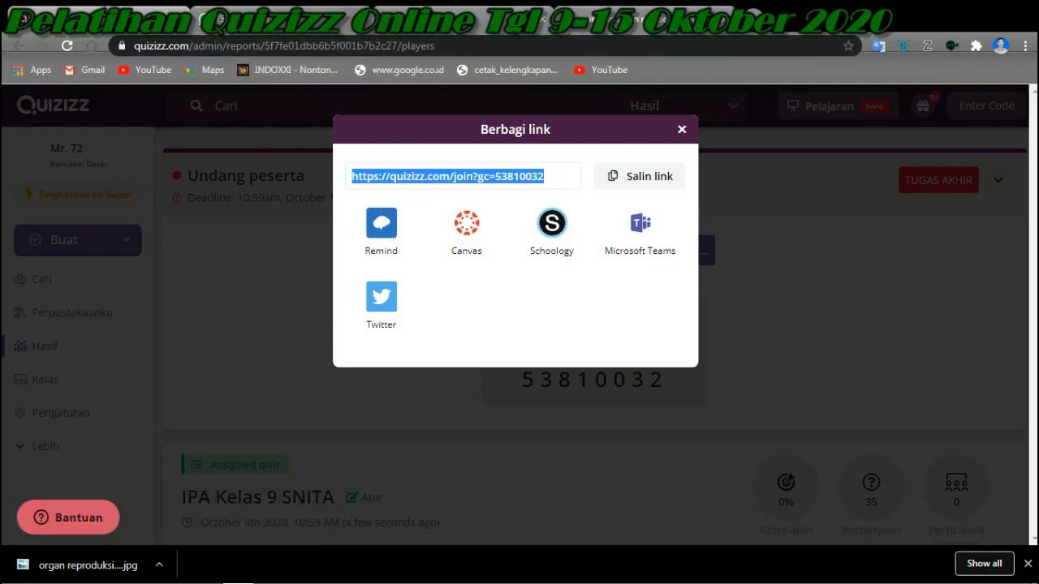
Step: Switch to WhatsApp Web and return from its settings to the chat list
click(280, 19)
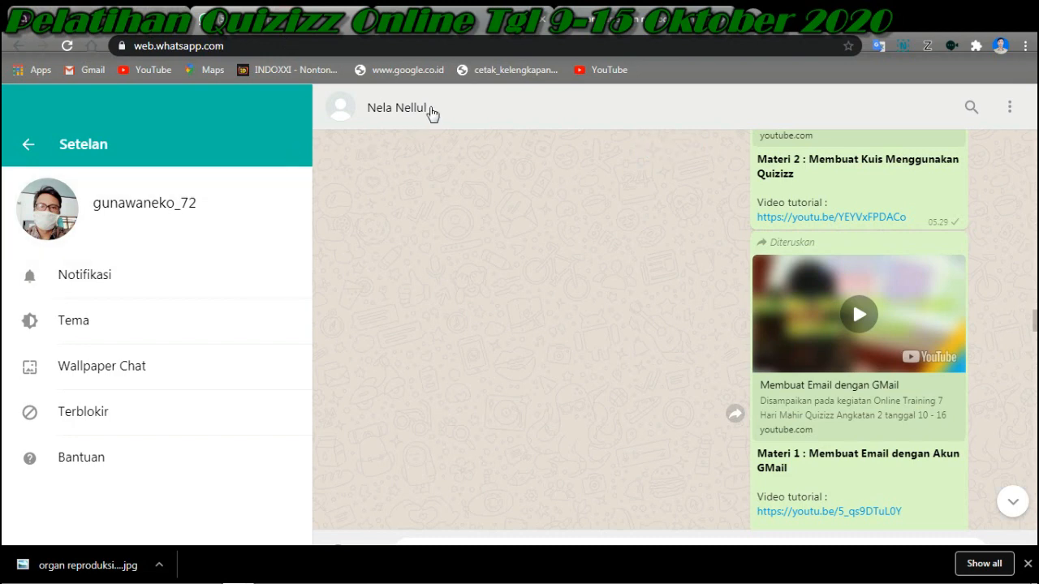
click(27, 144)
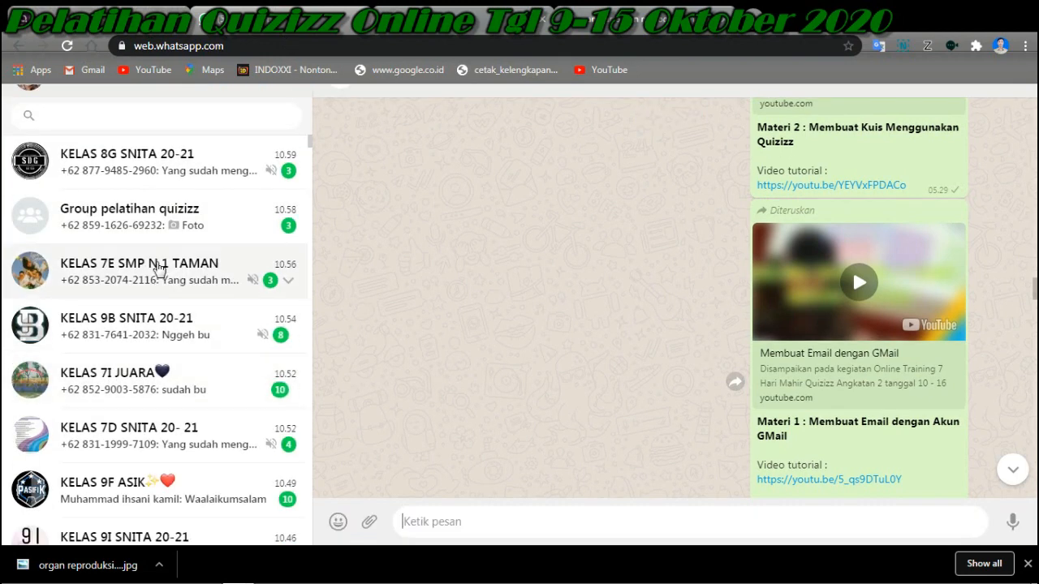
click(173, 169)
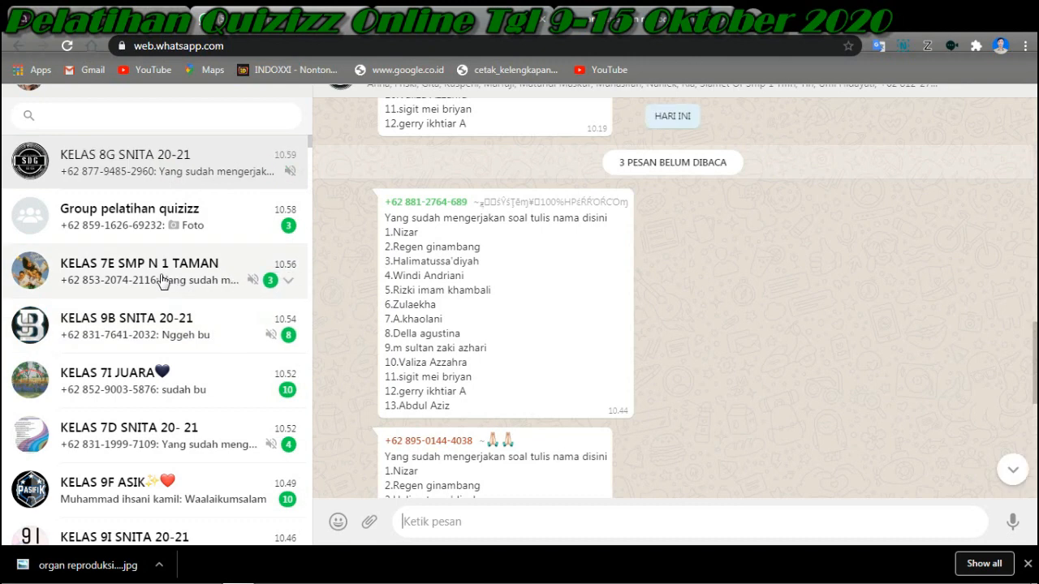
right_click(455, 519)
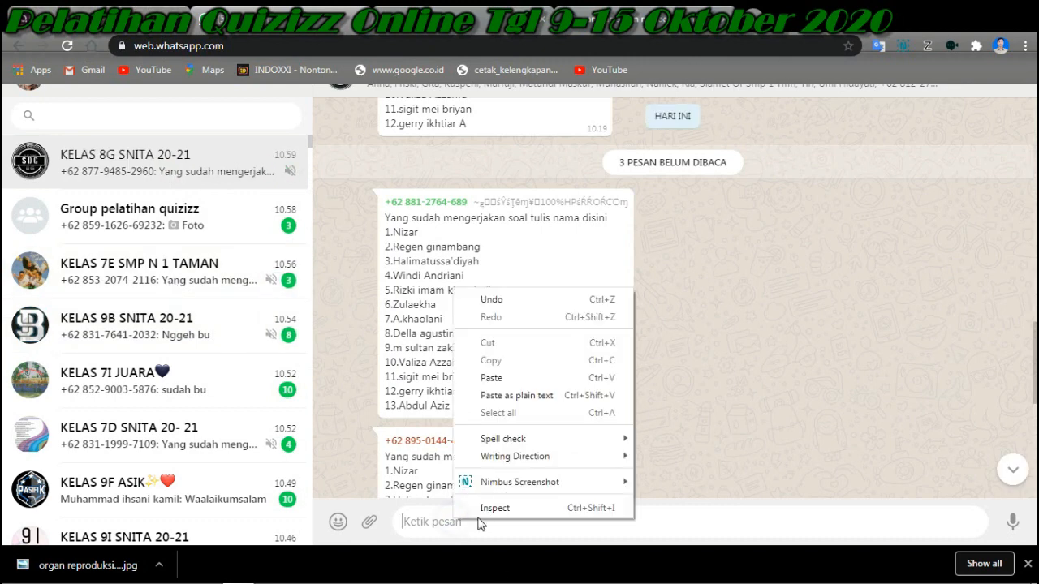
click(493, 379)
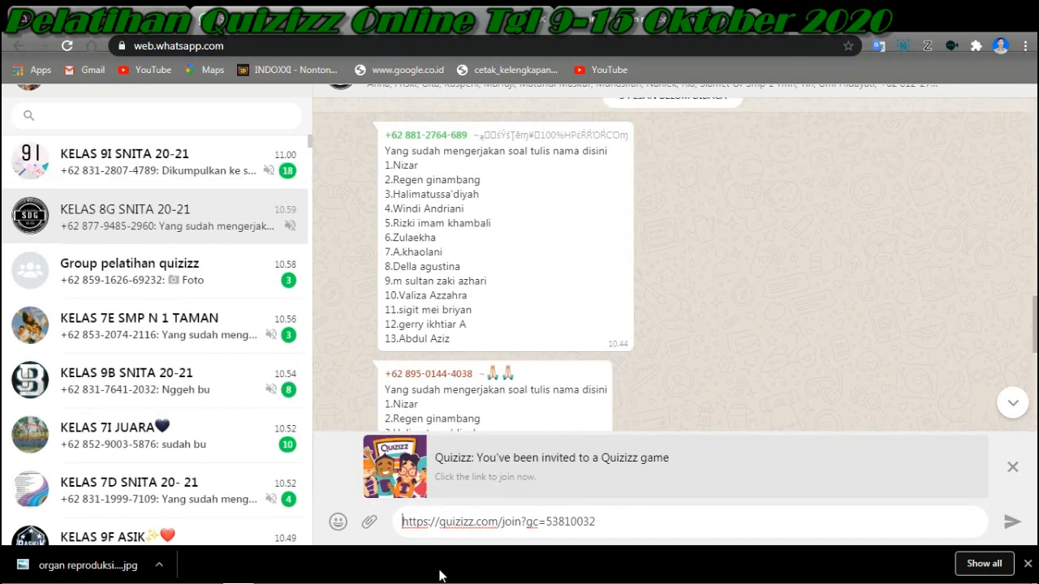
text(Sila)
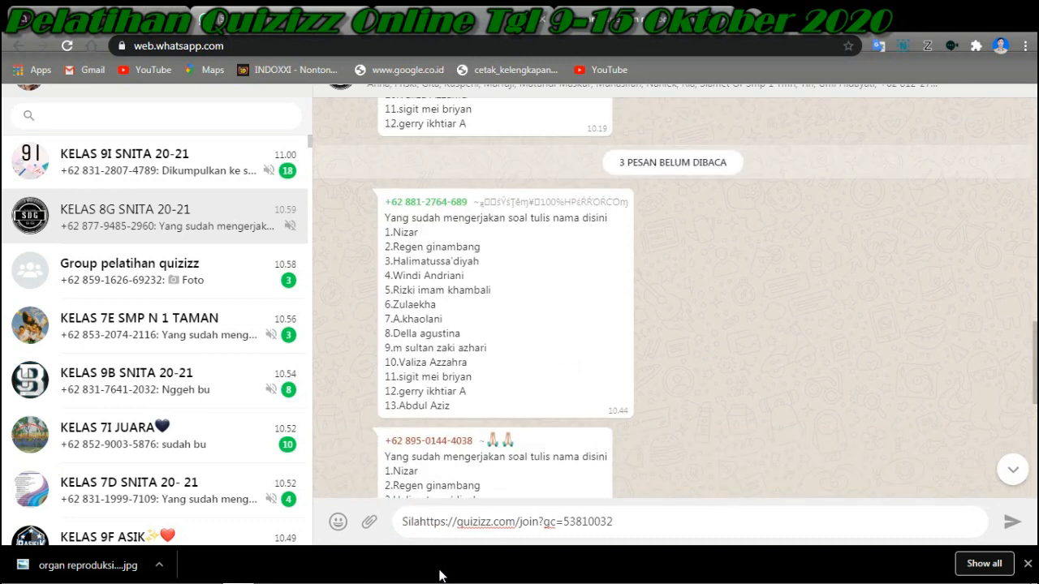
text(hkan)
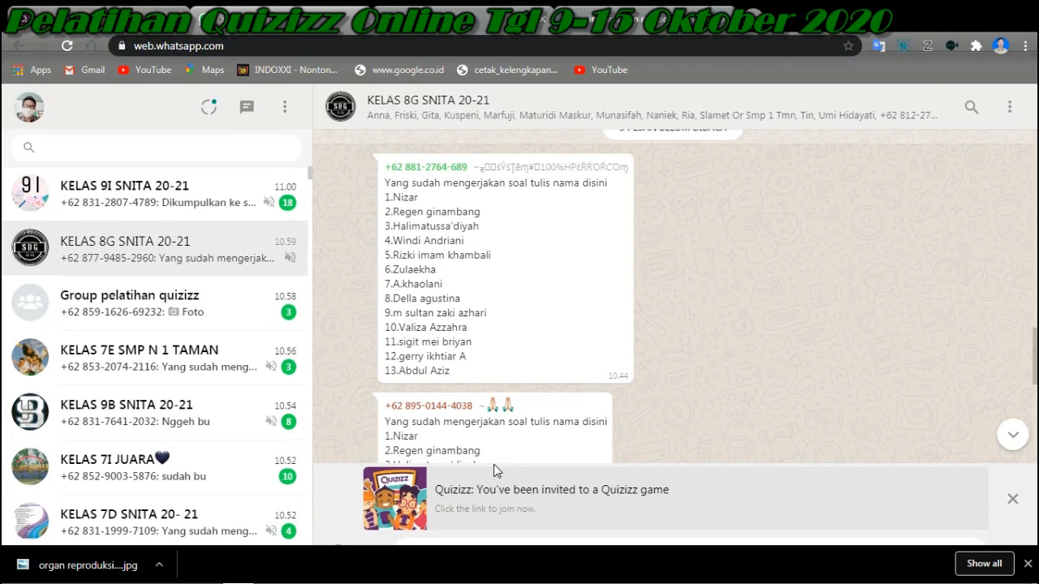
click(1012, 499)
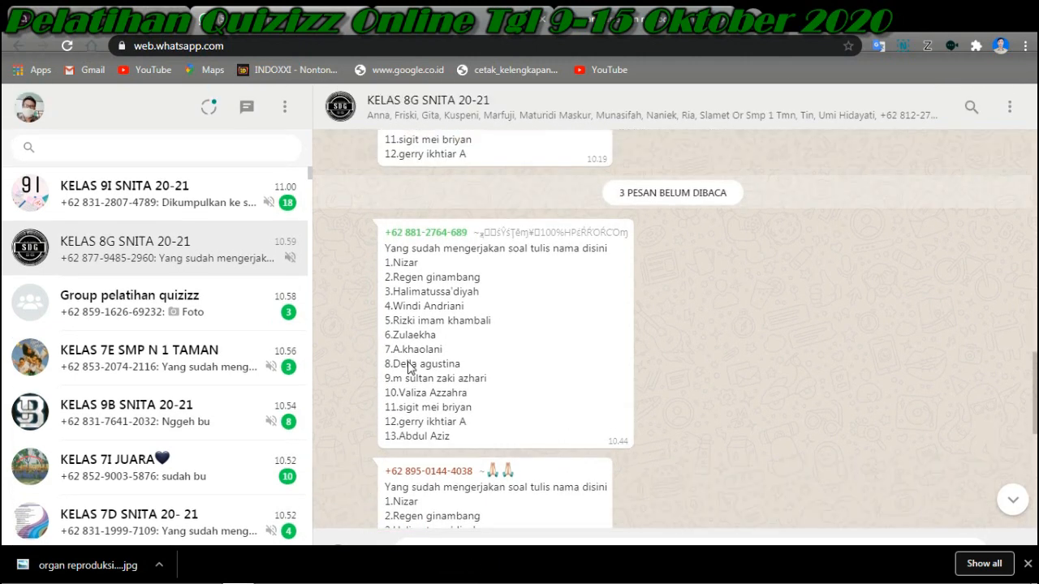
Step: In the KELAS 9I SNITA 20-21 group chat, paste the quiz link and precede it with "Silahkan anak-anak mengerjakan soal tersebut"
click(150, 199)
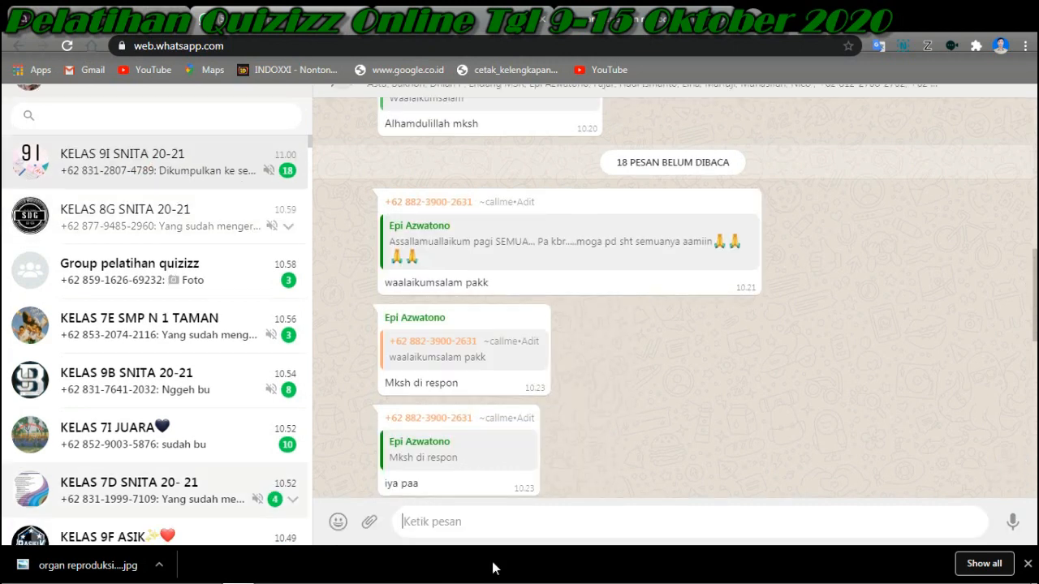
right_click(436, 523)
click(479, 385)
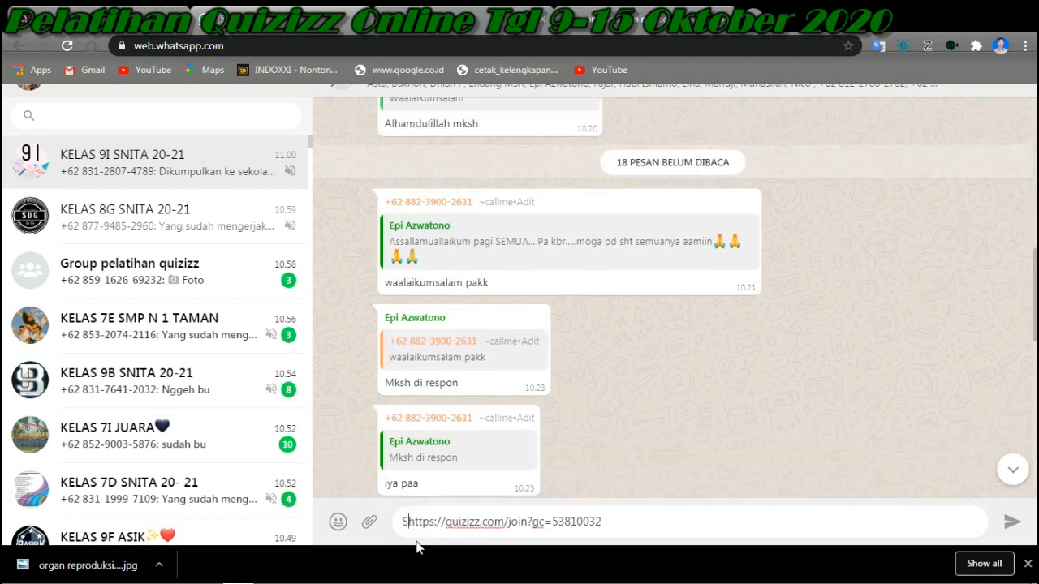
text(Silahkan anak)
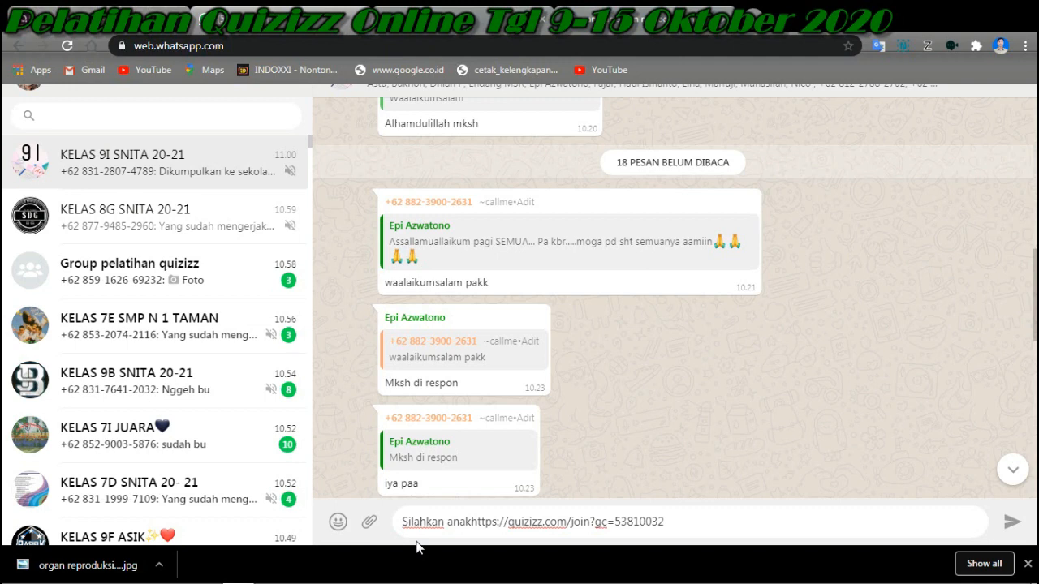
text(-anak me)
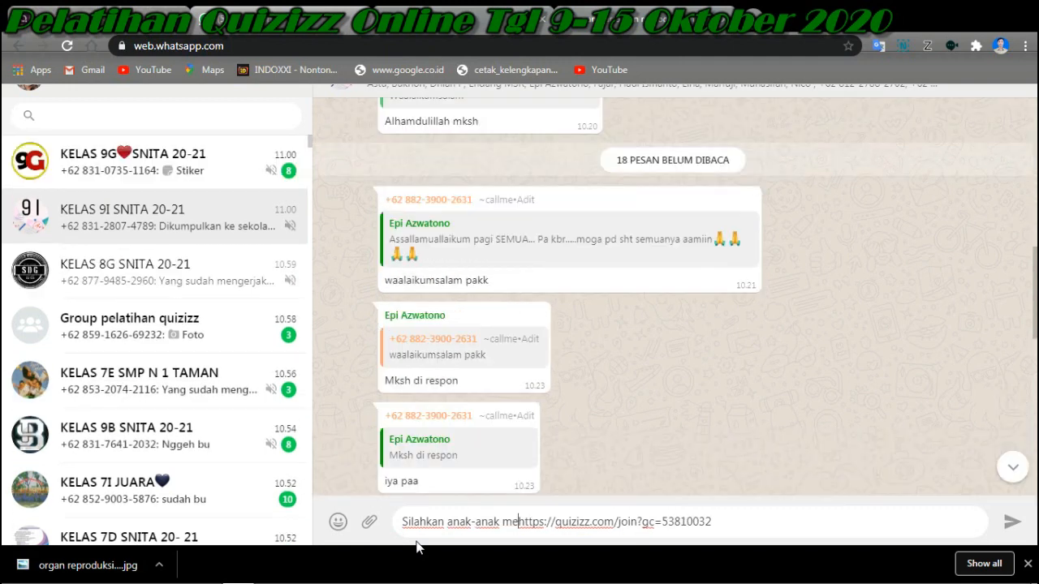
text(ngerjakan so)
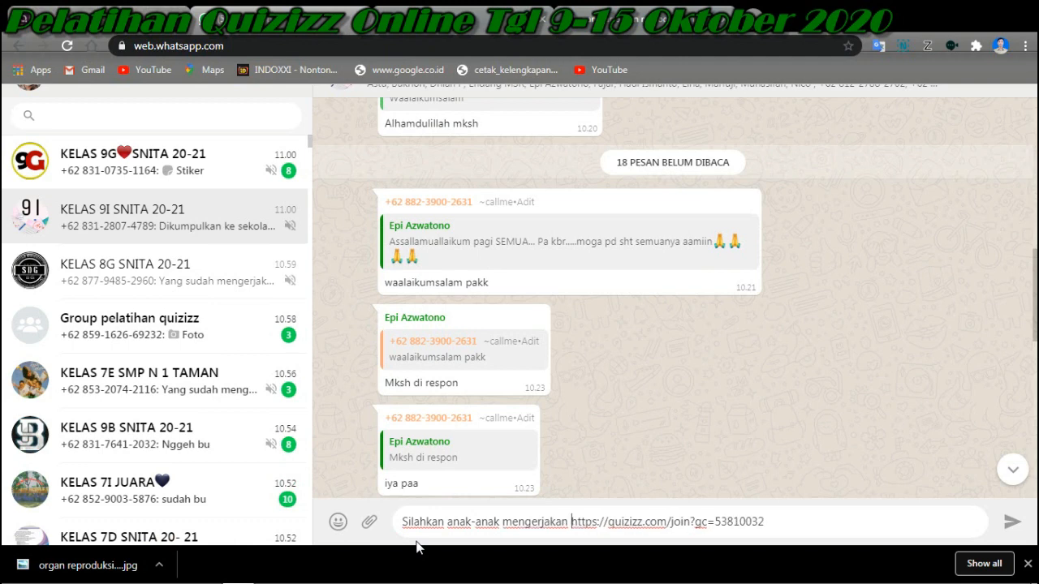
text(al )
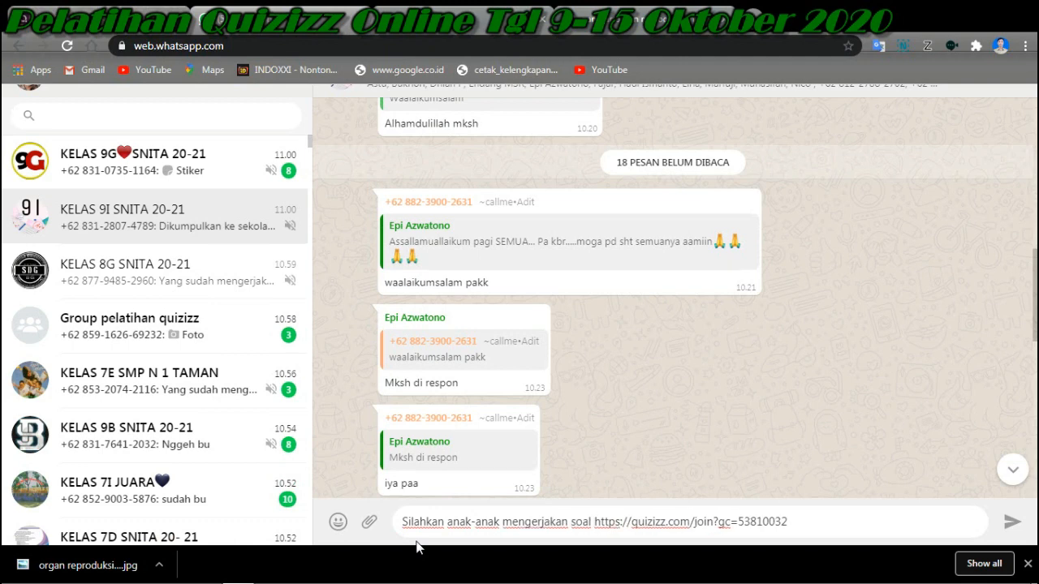
text(terse)
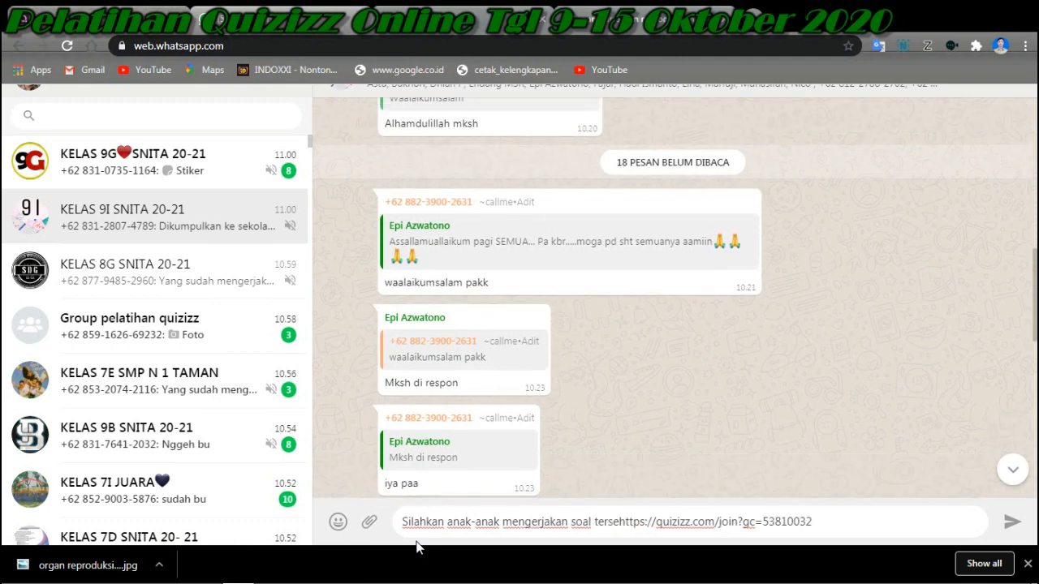
text(but)
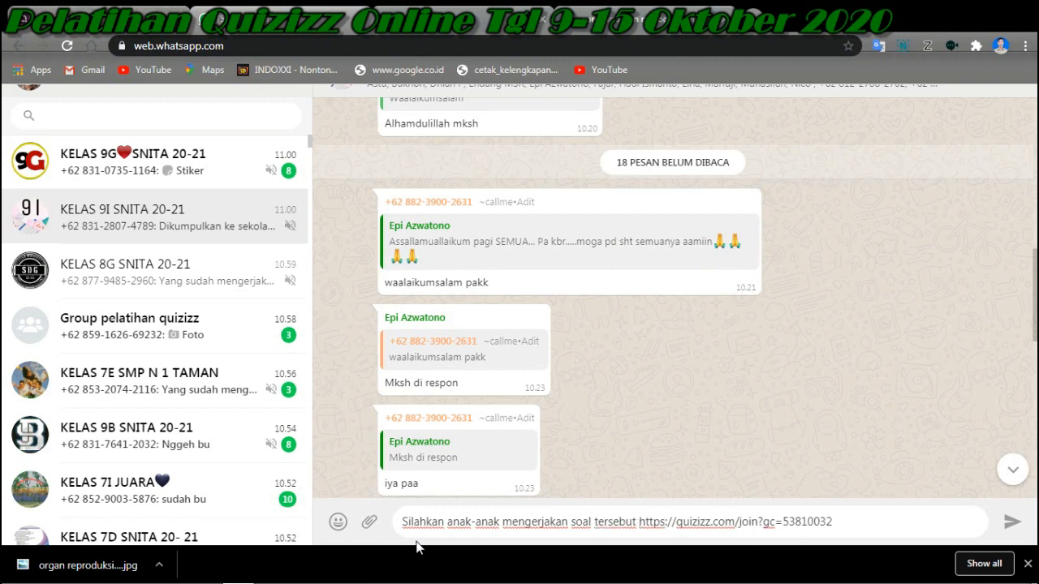
Step: Add "klik link berikut..." after the quiz link and send the message to the group
click(859, 525)
text(kli)
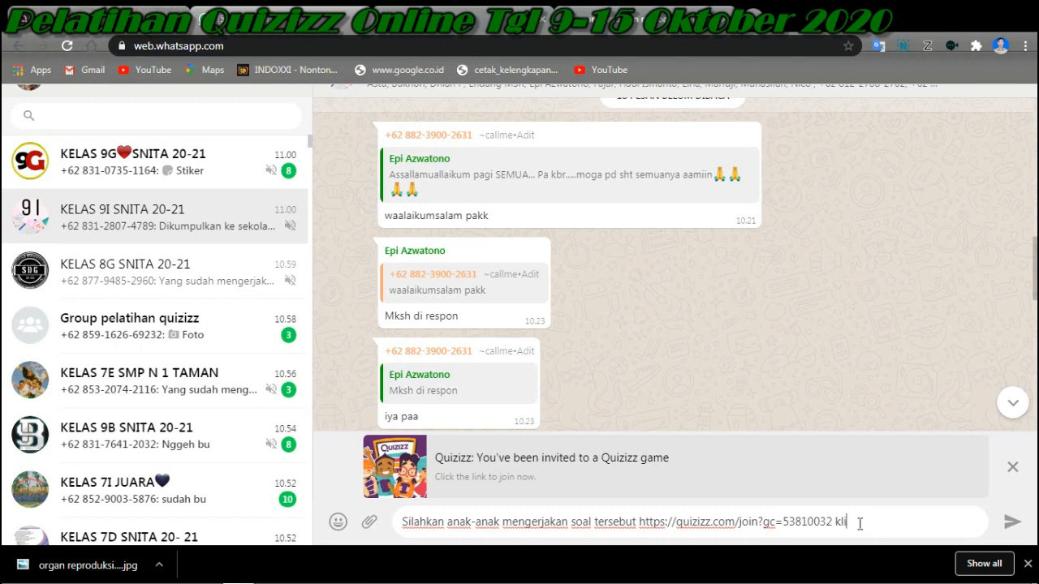
text(k link beikut)
key(BackSpace)
key(BackSpace)
key(BackSpace)
text(rikut)
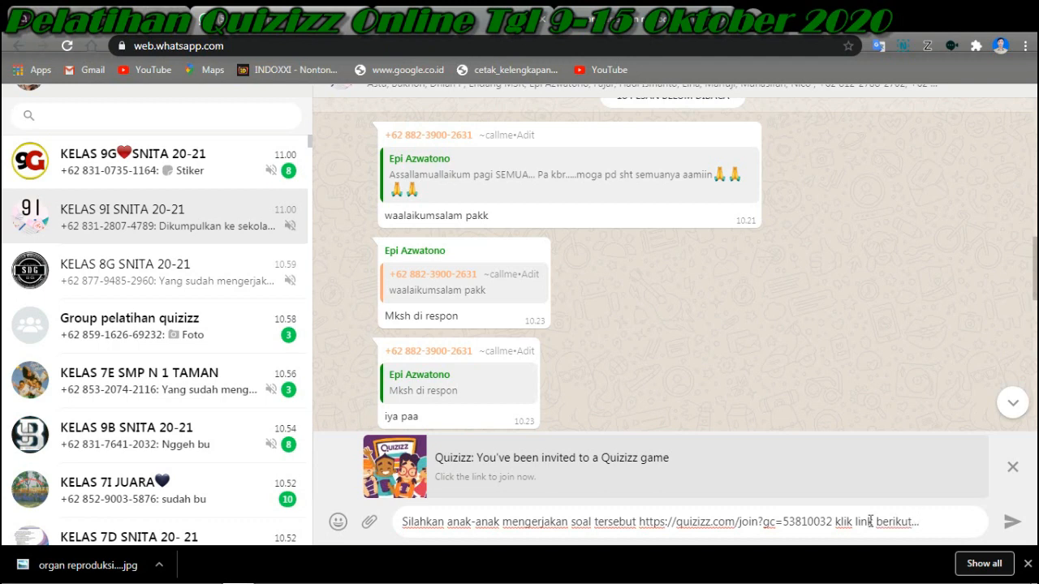
click(1007, 528)
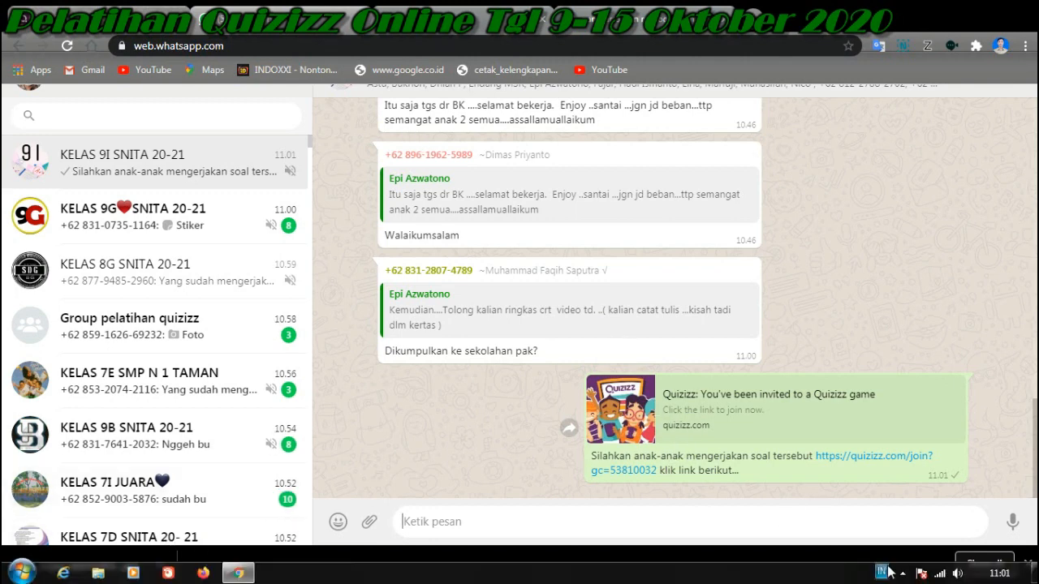
click(902, 573)
click(902, 499)
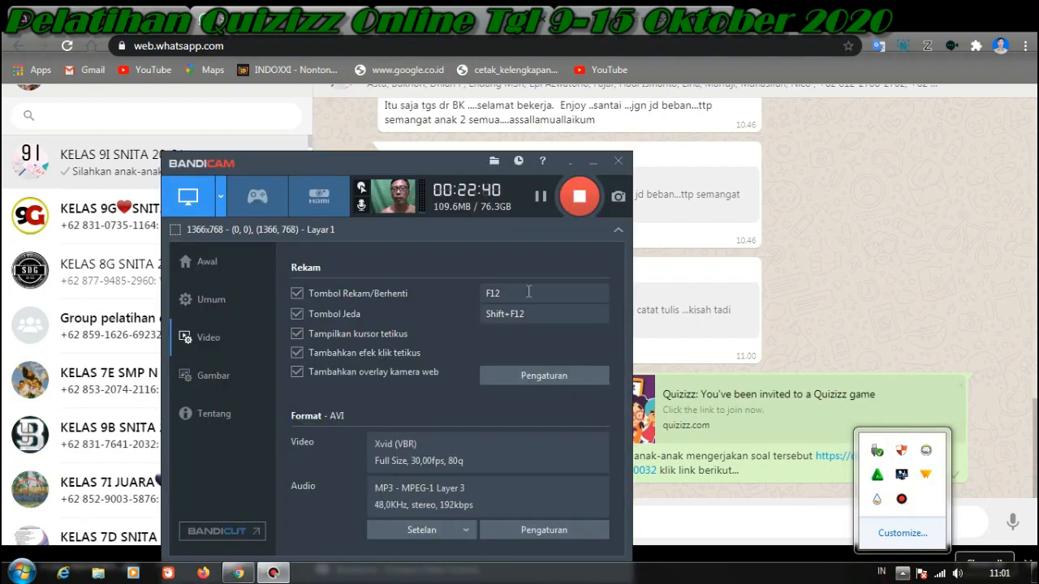